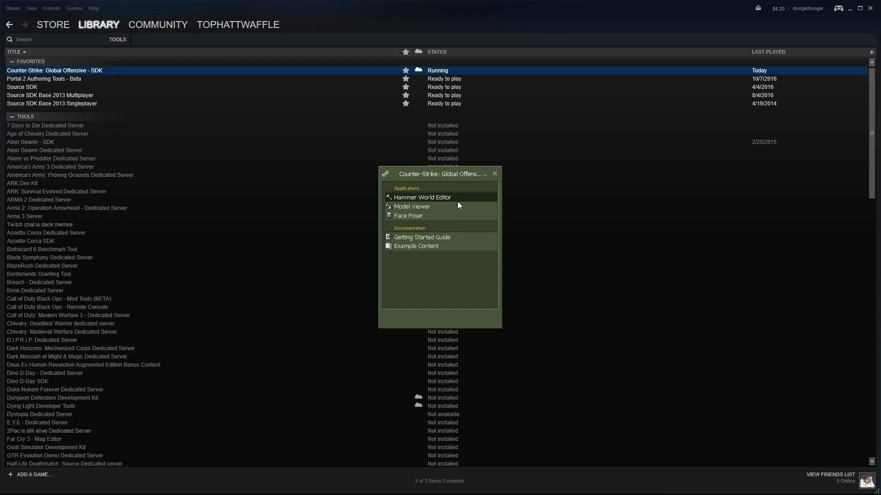
- Switch to Hammer and fly the camera through the Tutorial_7 map to examine its courtyard, building interior, lights and barrier props
left_click(250, 487)
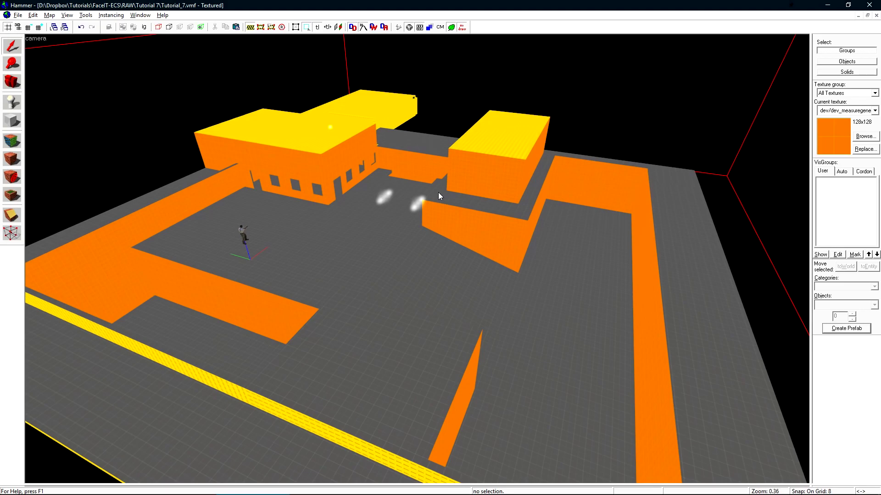
key("z")
key("s")
key("w")
key("w")
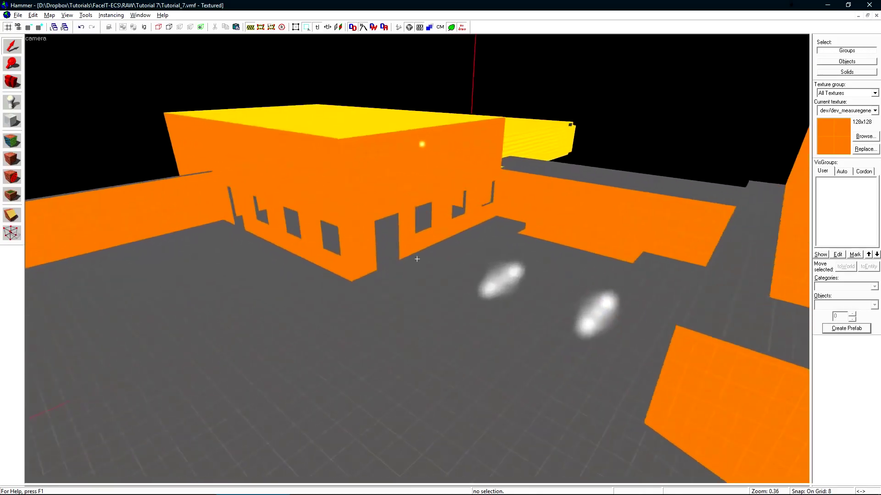
key("w")
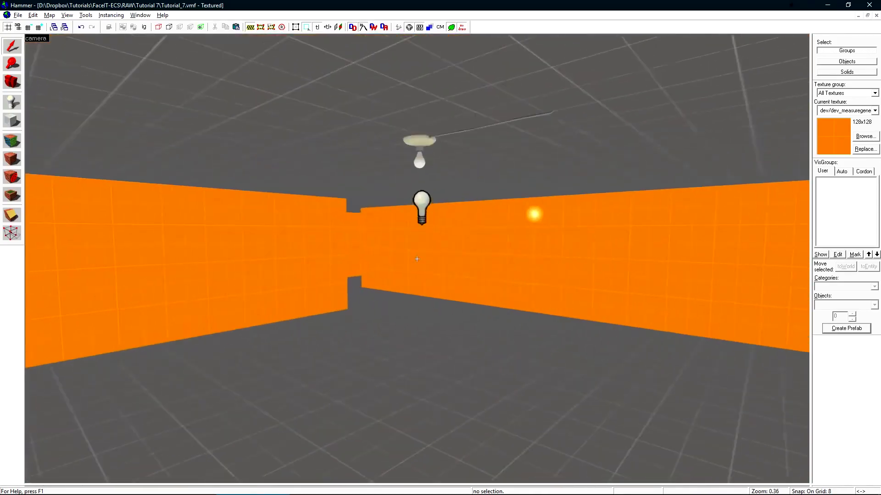
key("w")
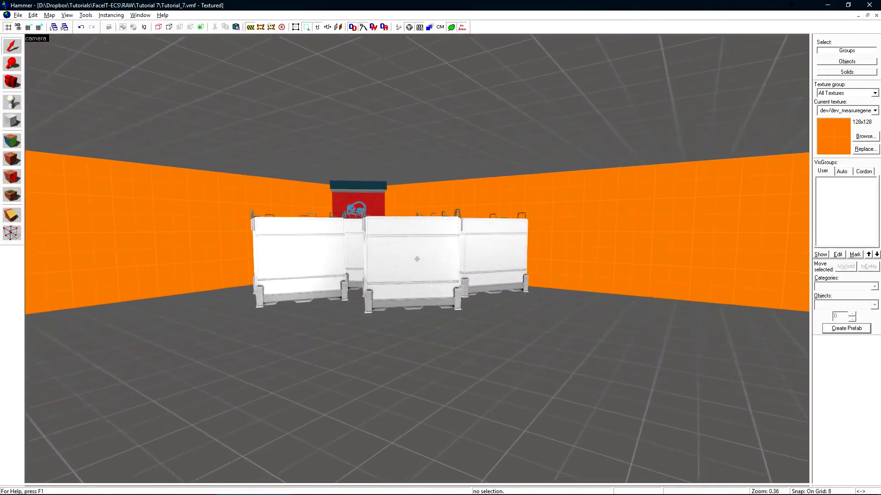
key("s")
key("w")
key("s")
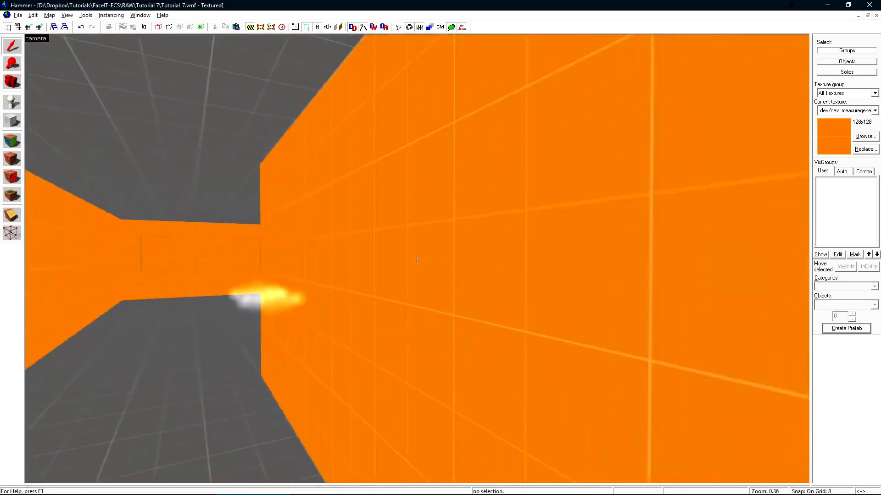
key("z")
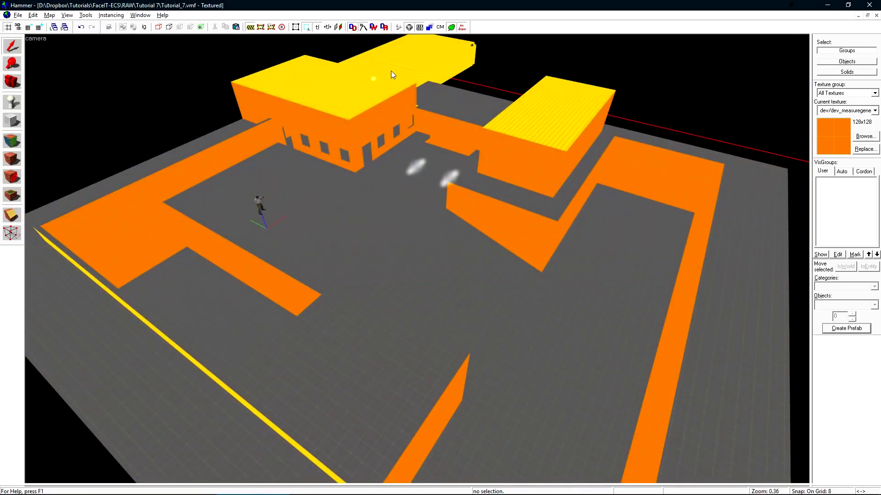
- Compile the map with the Full compile - HDR only configuration
left_click(399, 28)
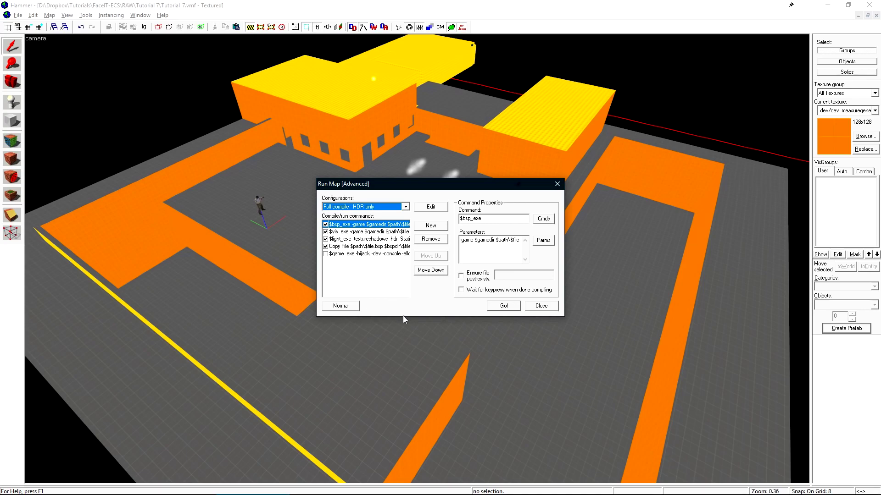
left_click(503, 305)
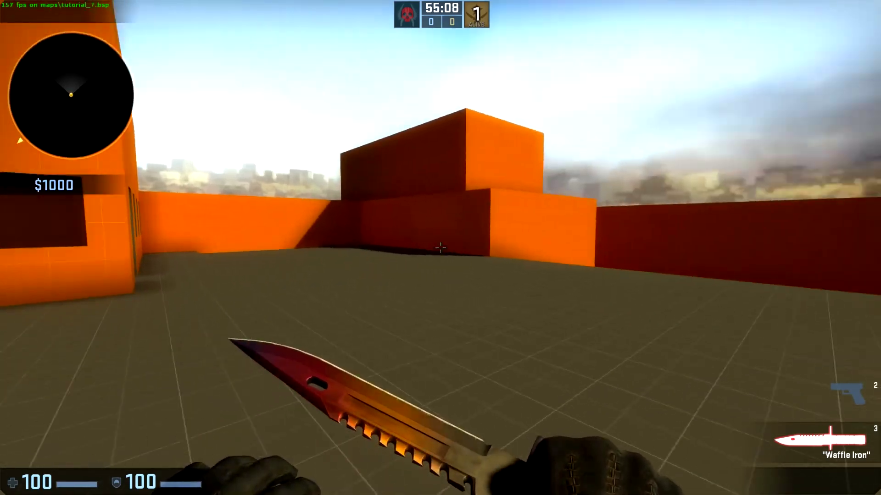
- Walk through the compiled map in Counter-Strike: Global Offensive to inspect the courtyard, lit room and dark corridors
key("w")
left_click(440, 248)
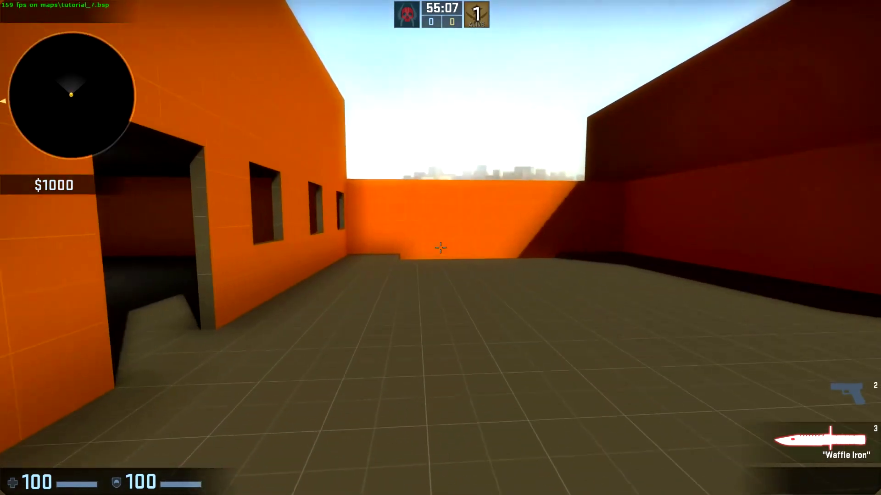
key("w")
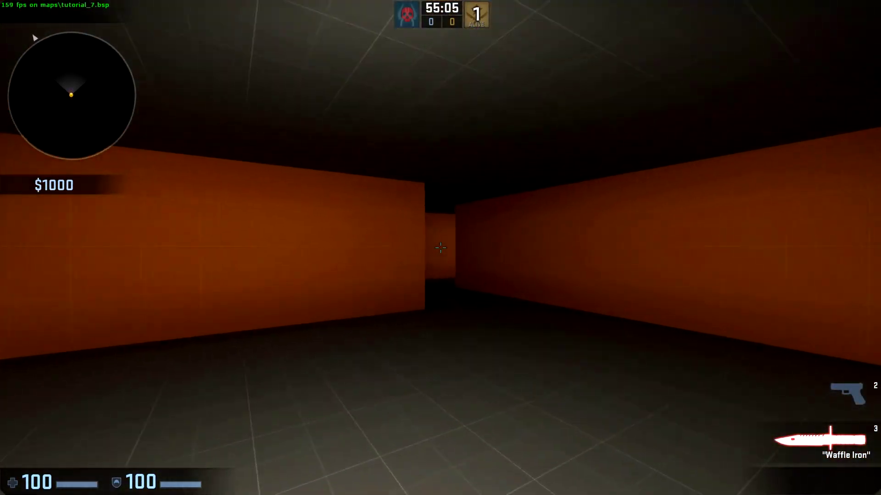
key("w")
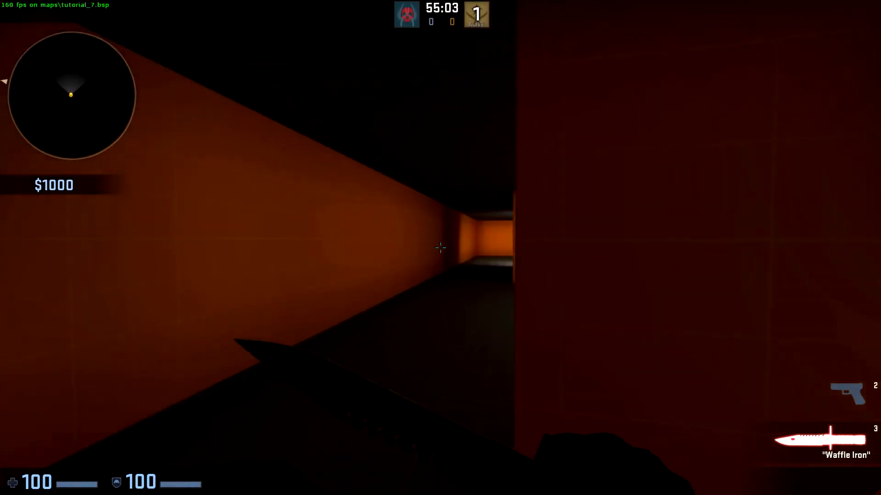
key("w")
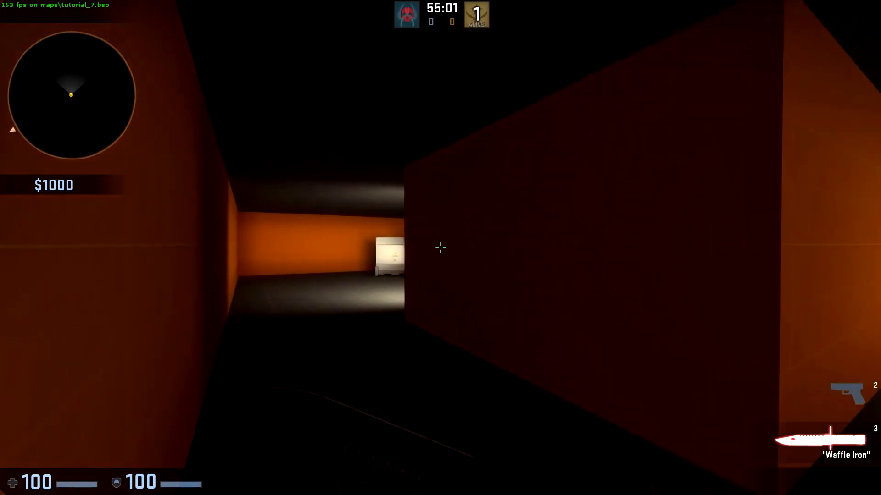
key("w")
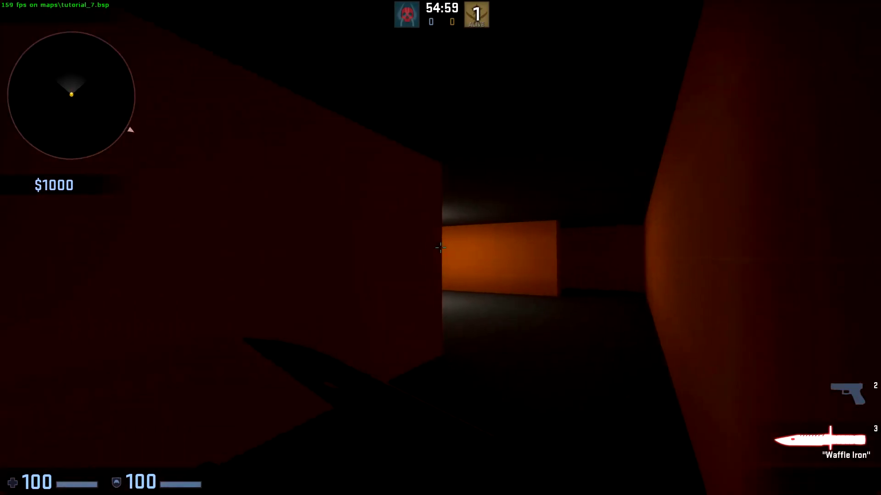
key("w")
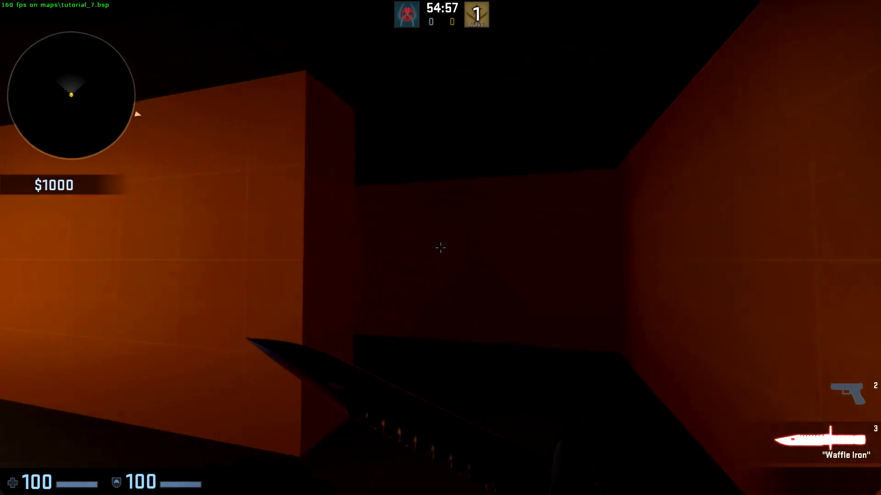
key("w")
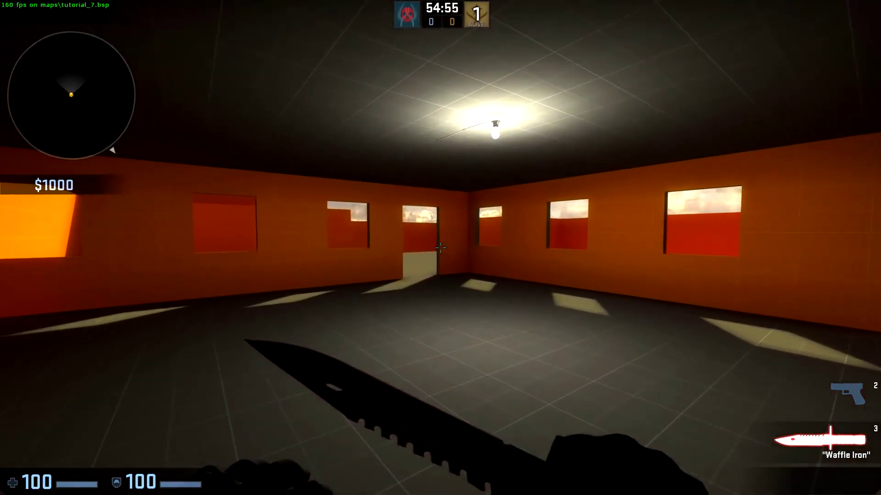
key("w")
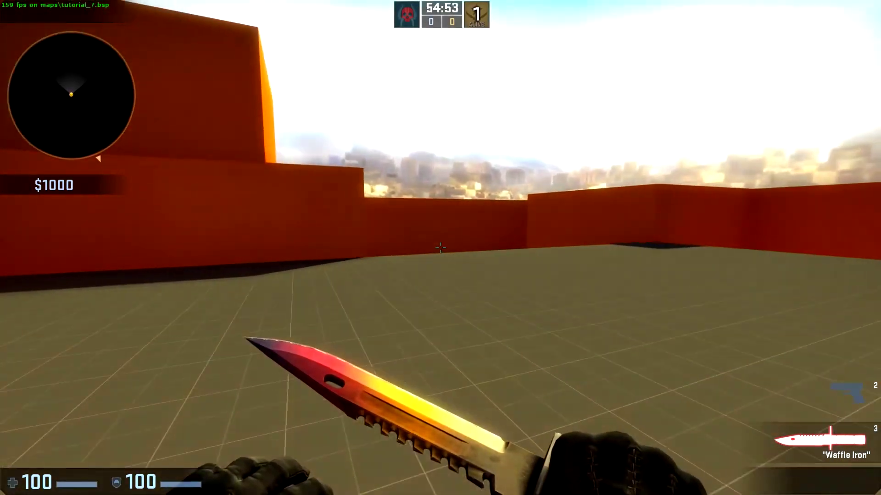
key("w")
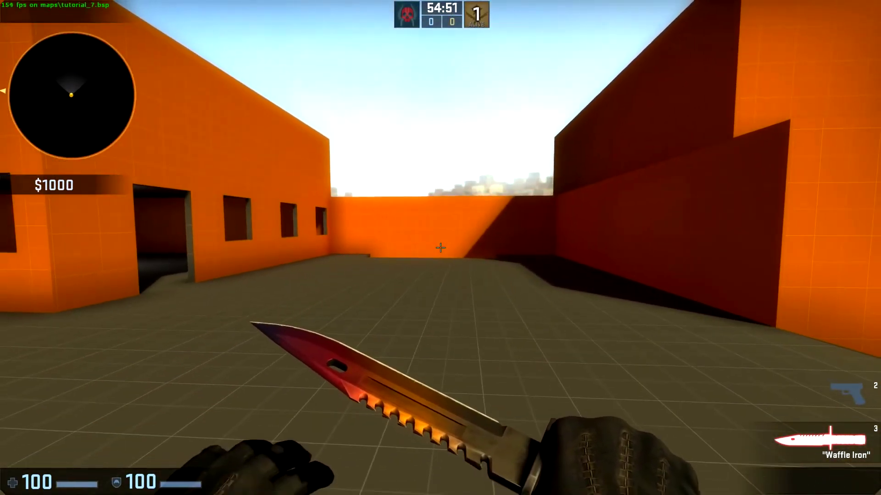
- Enable cheats and wireframe rendering in the developer console with sv_cheats 1 and mat_wireframe 1
key("grave")
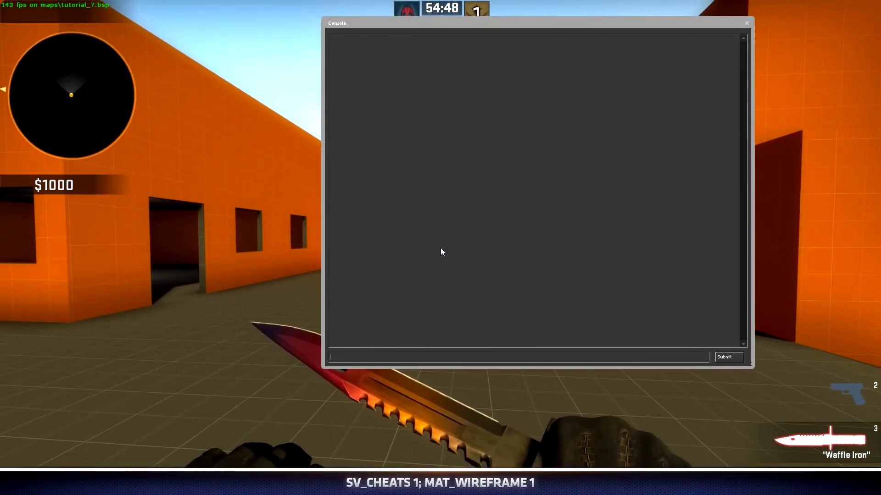
type("sv_cheat")
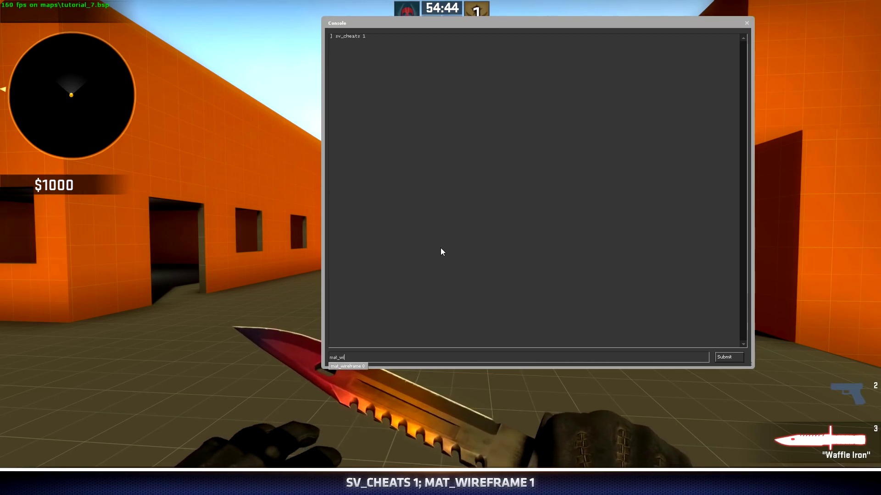
type("1")
key("Return")
key("grave")
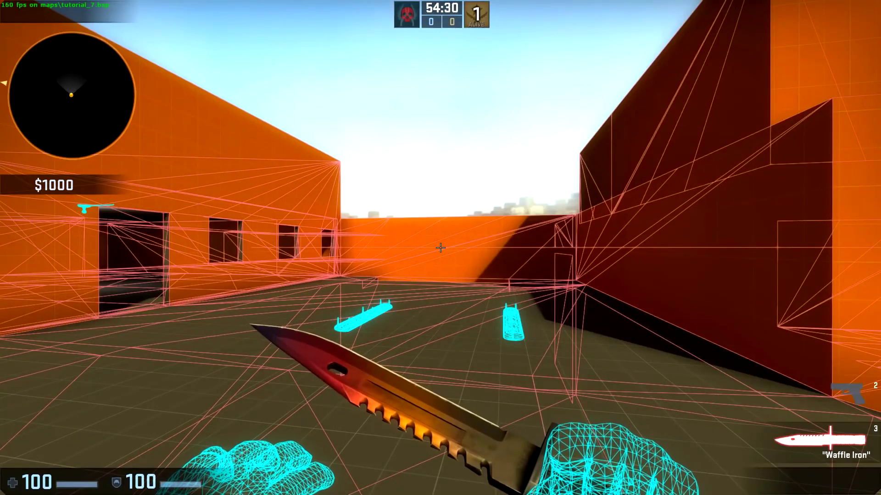
- Examine which walls and props are drawn in wireframe from the courtyard, the building's room and its corridors
key("w")
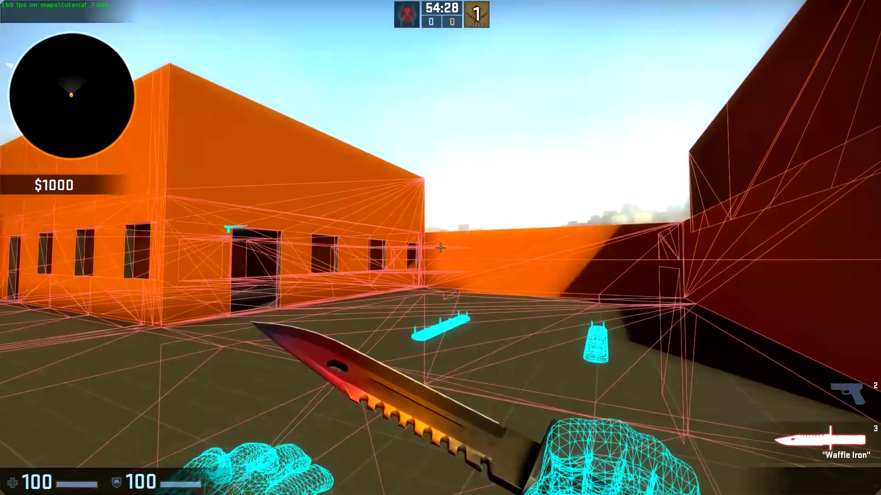
left_click(441, 247)
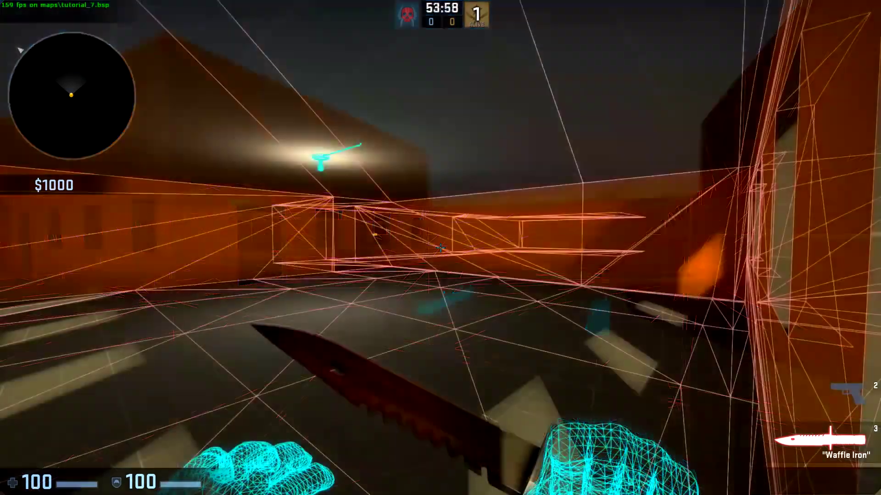
key("w")
key("f")
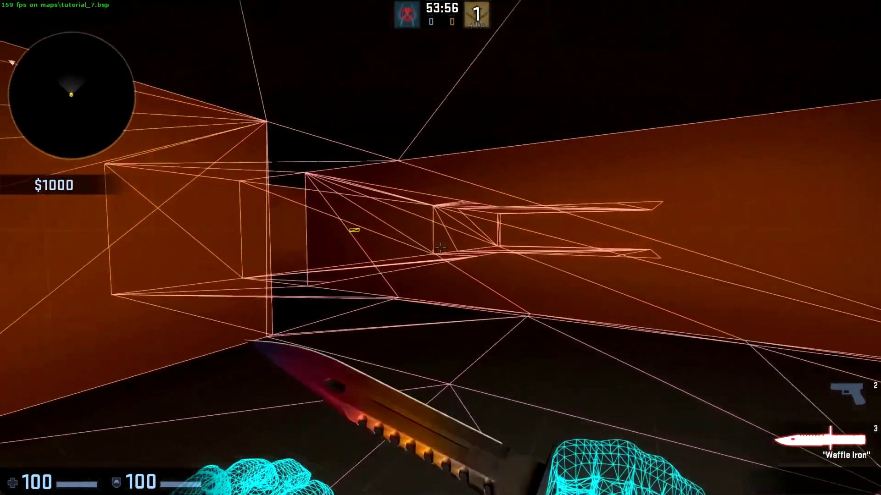
key("w")
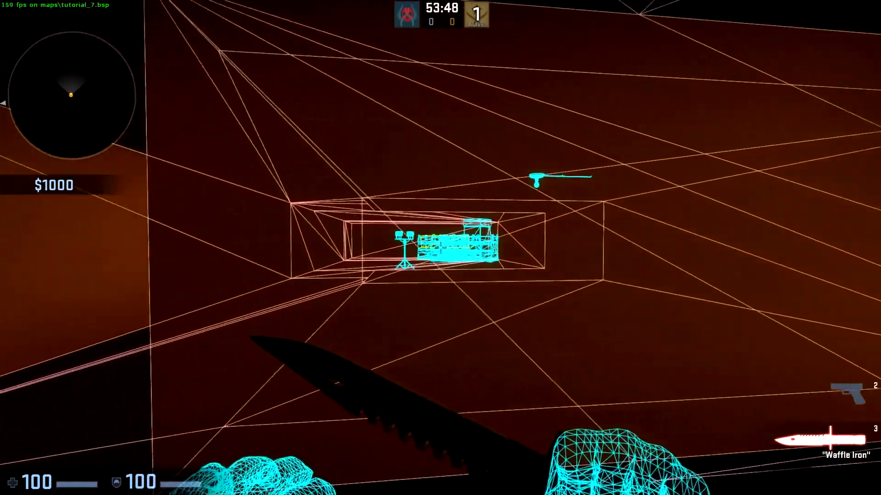
key("w")
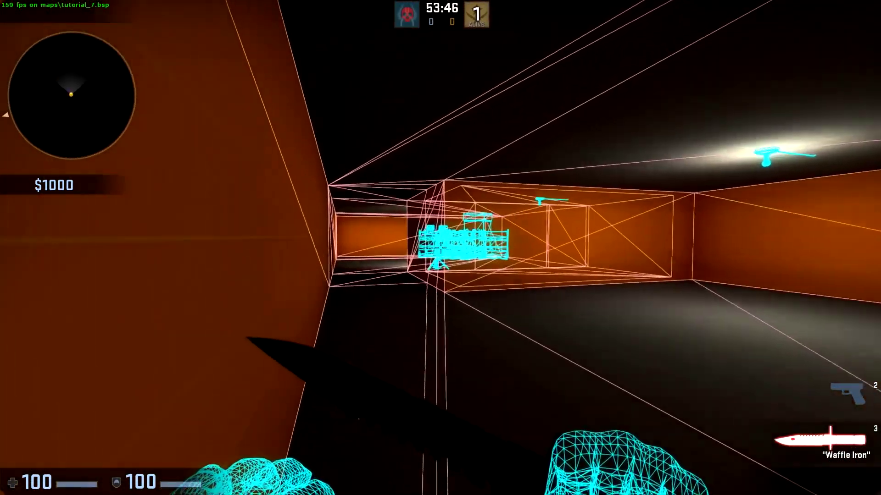
key("w")
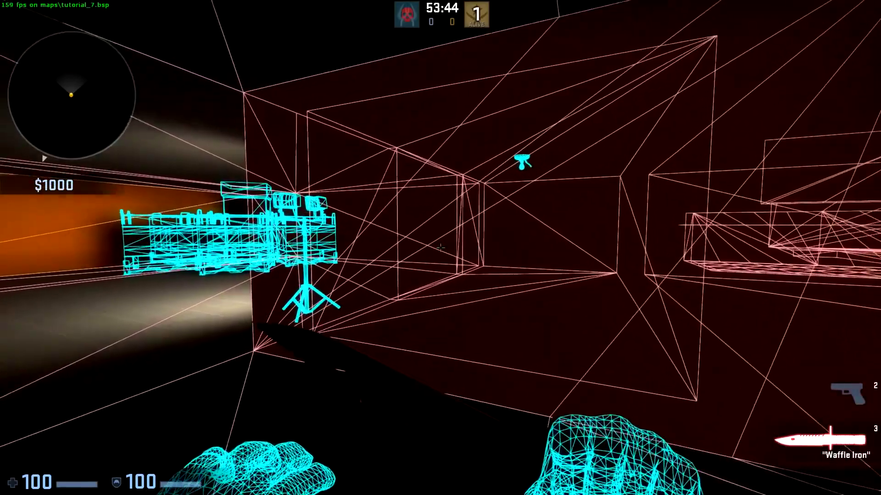
key("d")
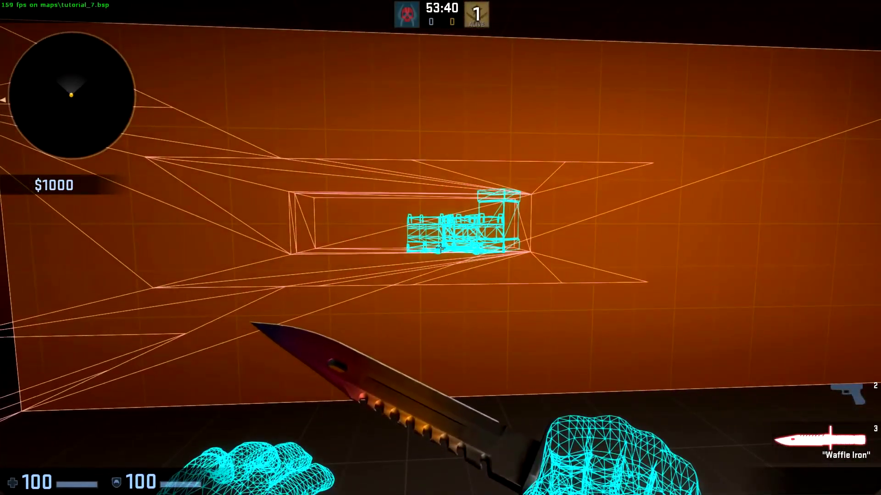
key("a")
key("w")
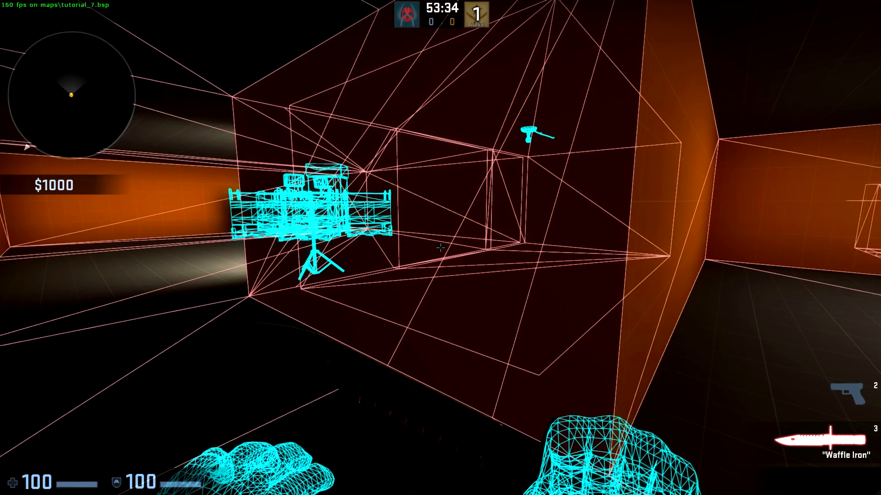
key("w")
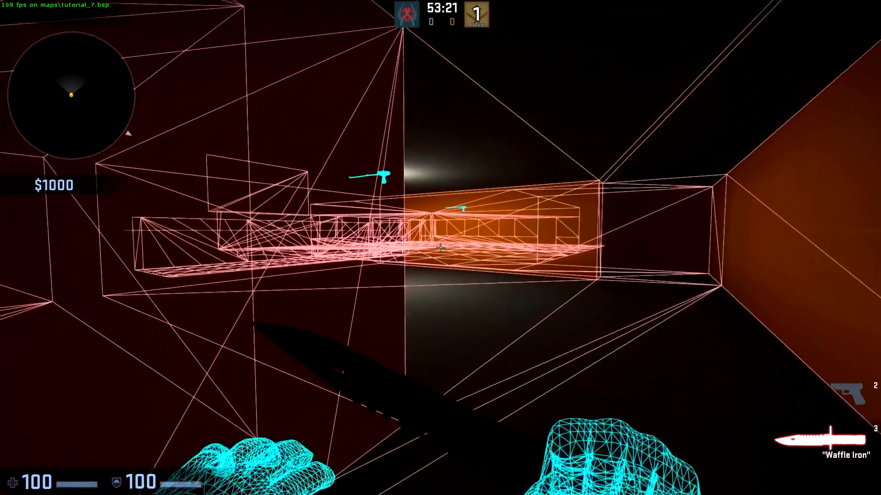
key("d")
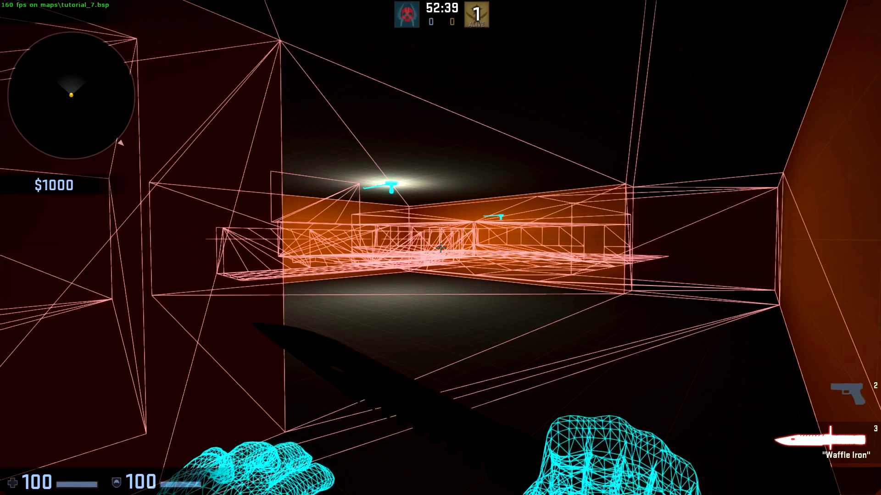
- Turn off wireframe rendering with the console command mat_wireframe 0
key("grave")
type("m")
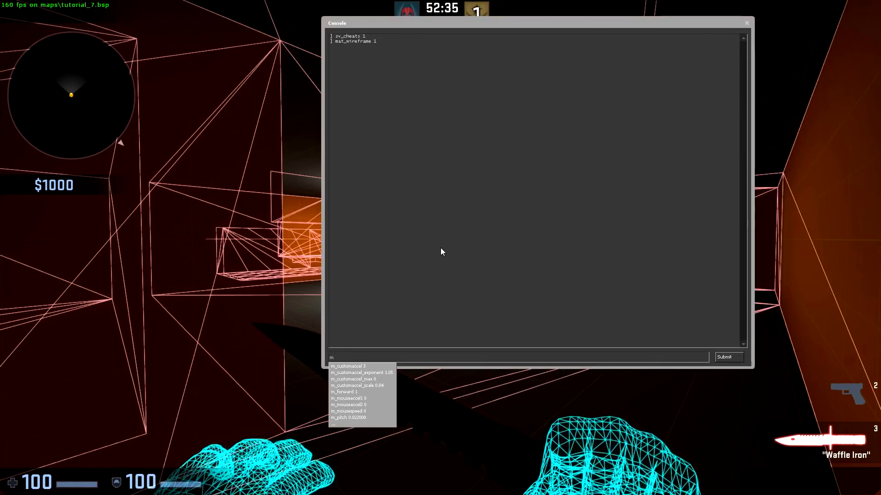
type("at_wireframe 0")
key("Return")
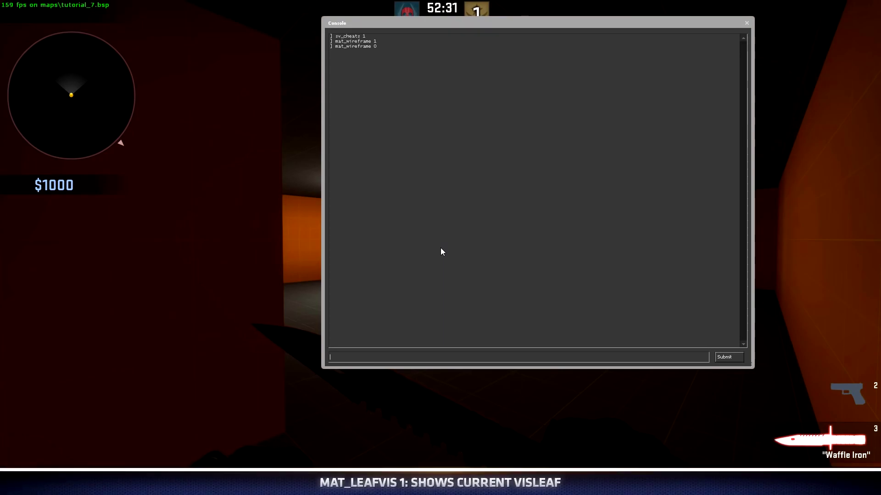
- Show the current visleaf with the console command mat_leafvis 1 and view its outline in the corridor
type("mat_leafvis")
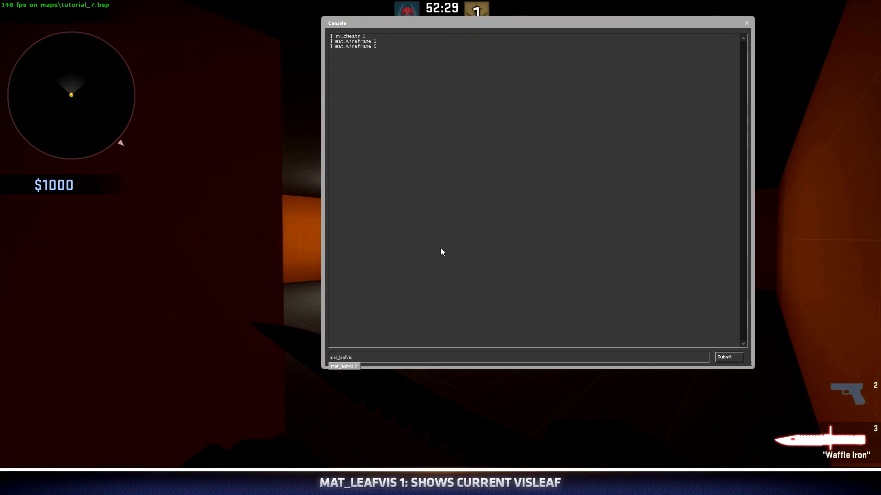
type(" 1")
key("Return")
key("grave")
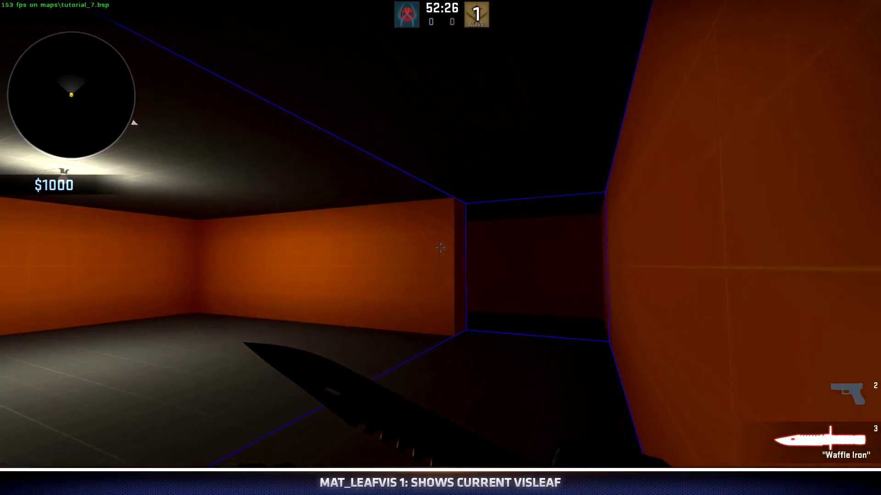
key("w")
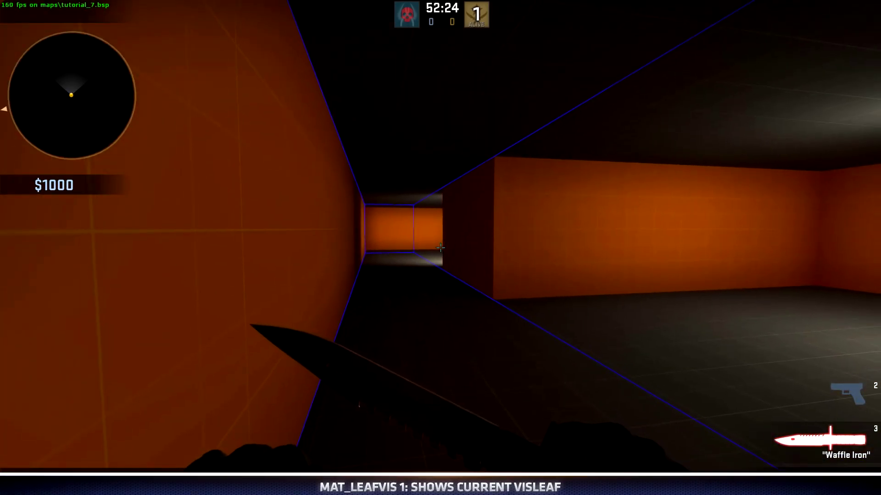
- Examine the boundary of the current visleaf from several angles in the corridor and beside the adjoining room
key("w")
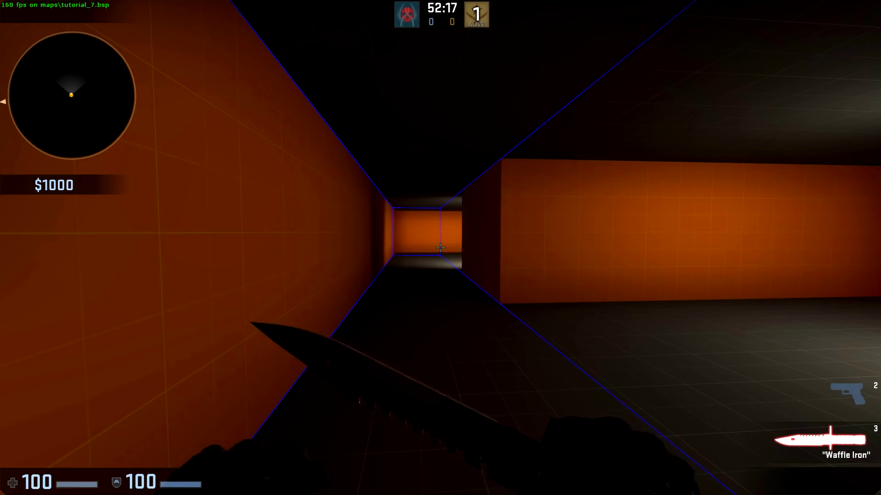
key("w")
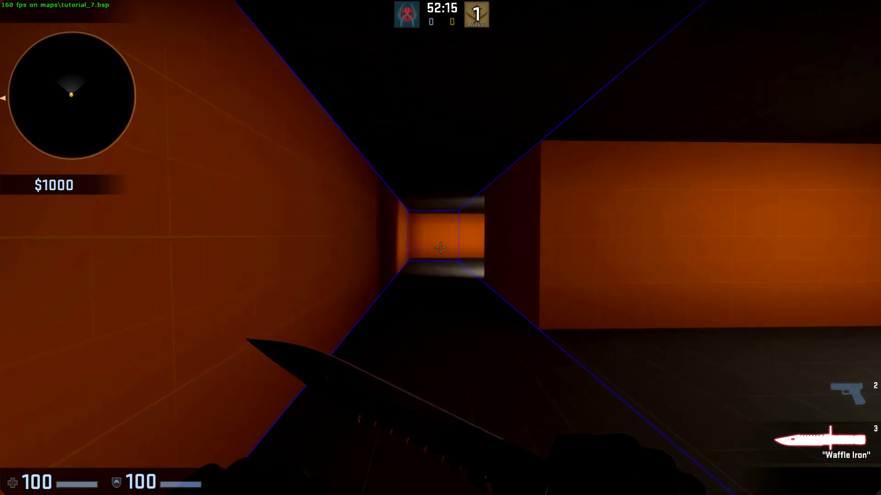
key("w")
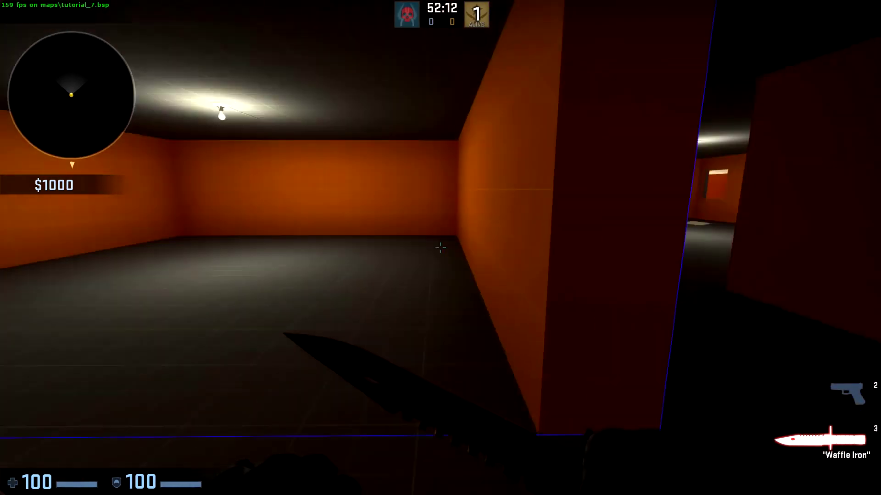
mouse_move(440, 247)
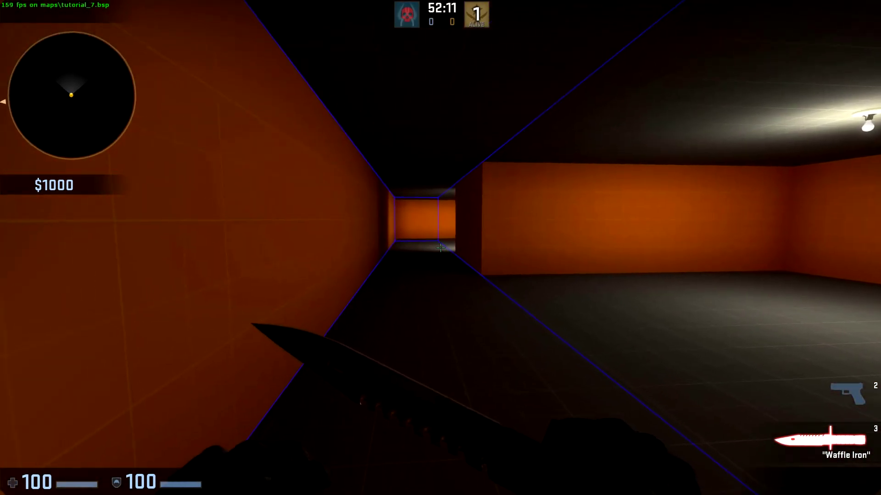
key("w")
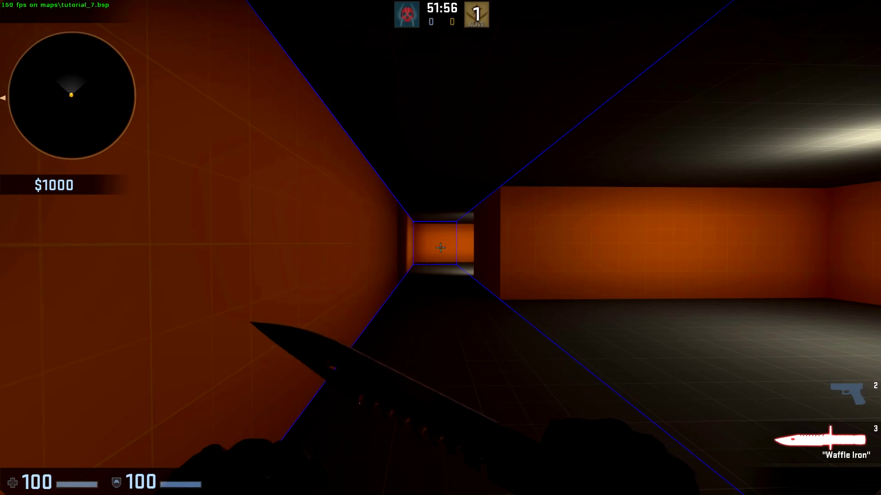
- Show the current potentially visible set with the console command mat_leafvis 3
key("grave")
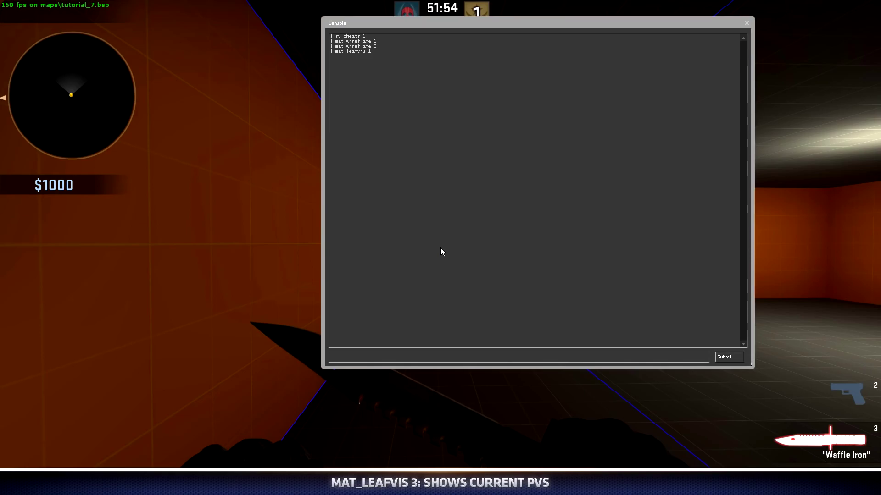
type("mat_leafvis 3")
key("Return")
key("grave")
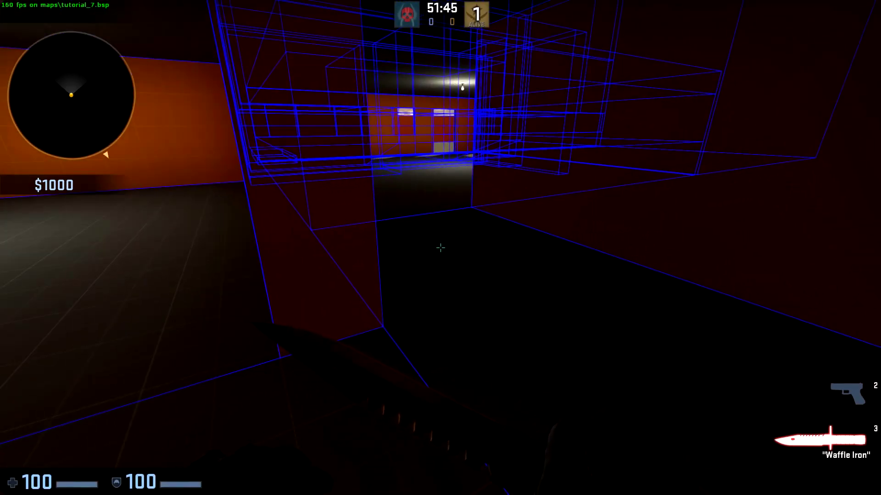
- Examine which visleaves are outlined from the corridor, the windowed room and the outdoor courtyard
key("w")
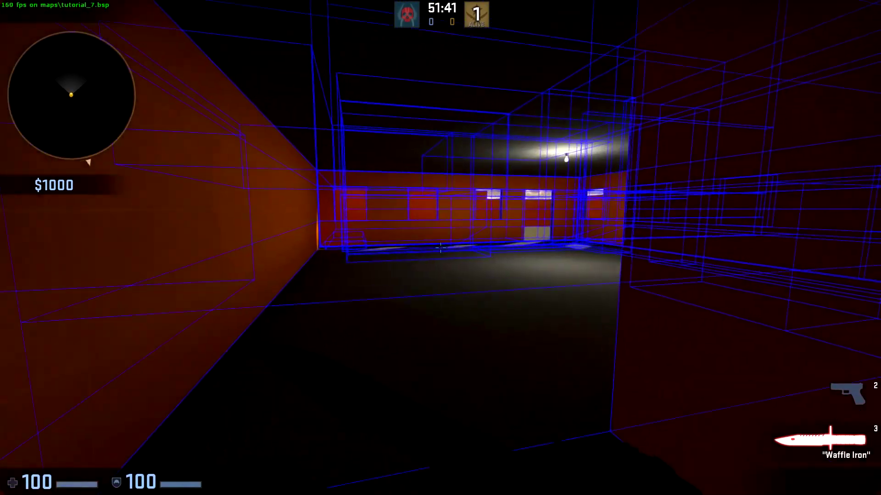
key("w")
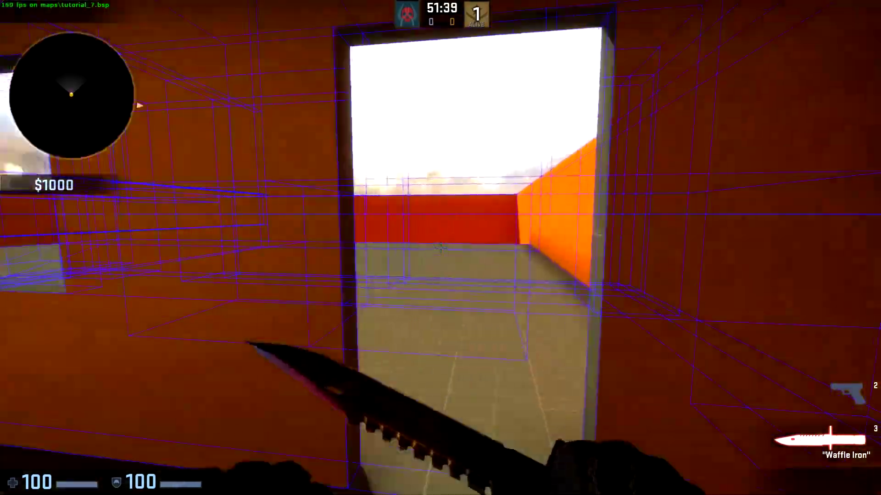
key("w")
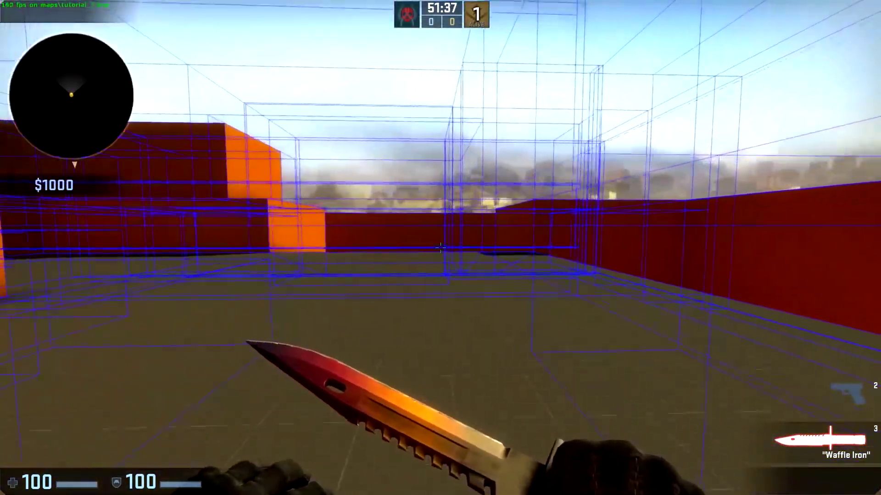
key("d")
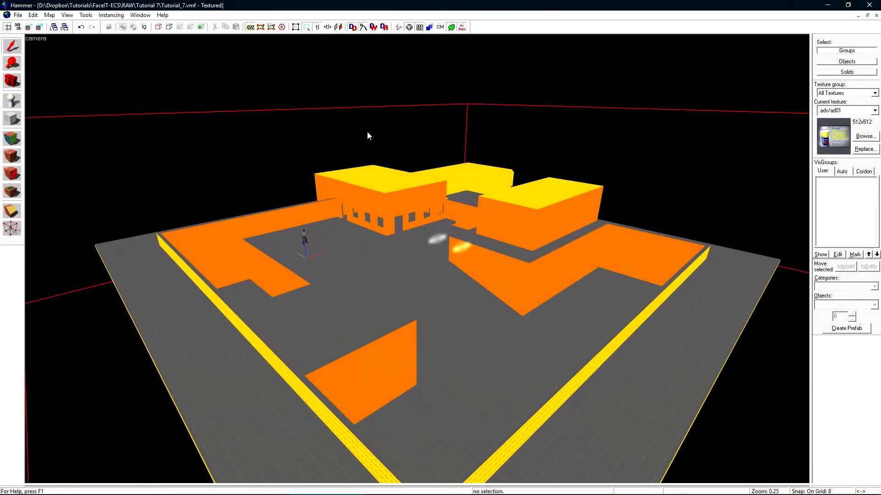
- Switch to Hammer and load the map's default portal file, Tutorial_7.prt
left_click(50, 15)
left_click(117, 143)
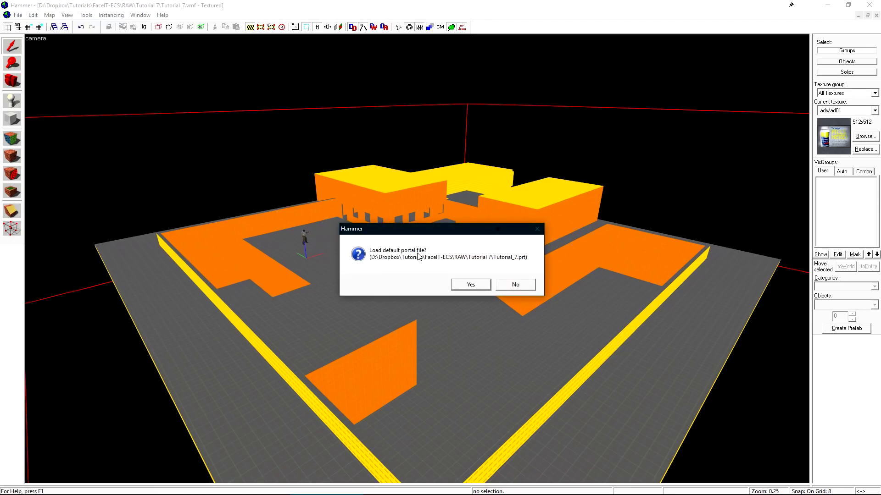
left_click(481, 285)
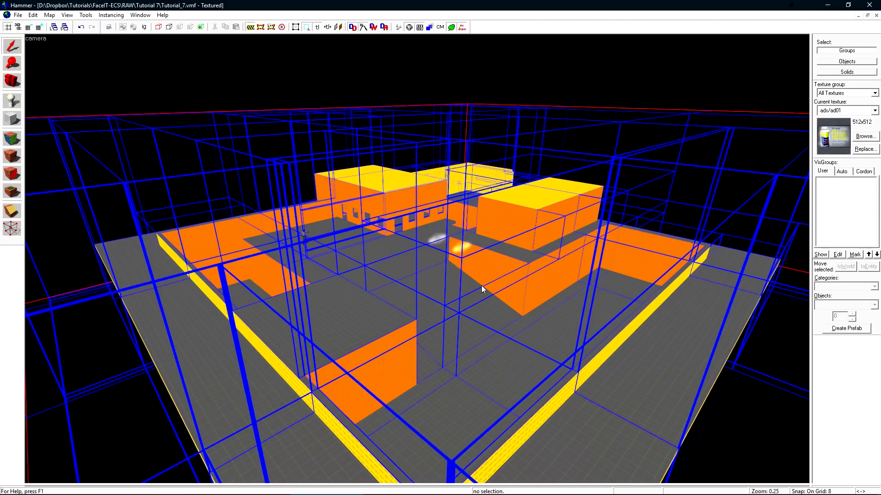
- Fly the 3D camera around the buildings and courtyard to examine how the portal lines divide the map
left_click(468, 293)
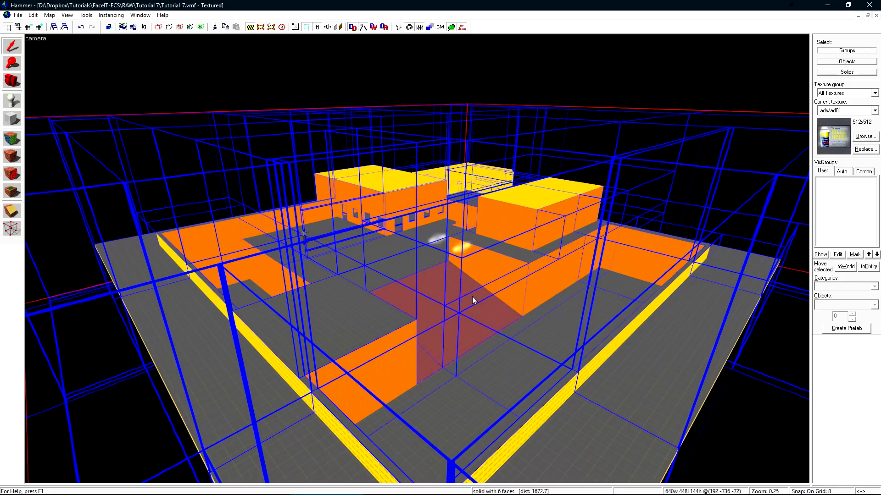
left_click(616, 167)
key("z")
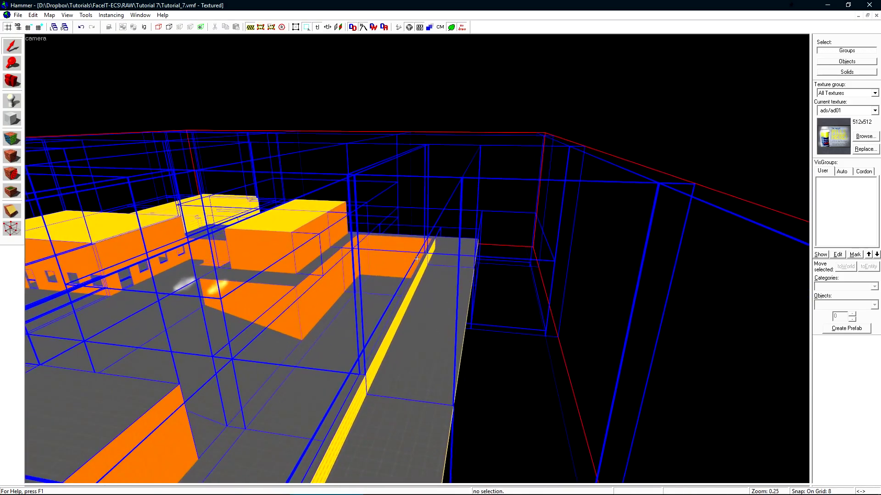
key("w")
key("w")
key("a")
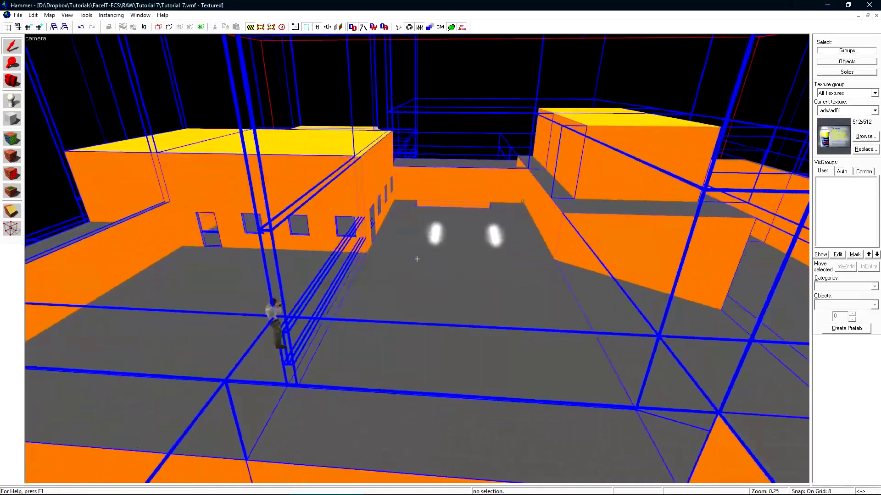
key("z")
key("s")
key("d")
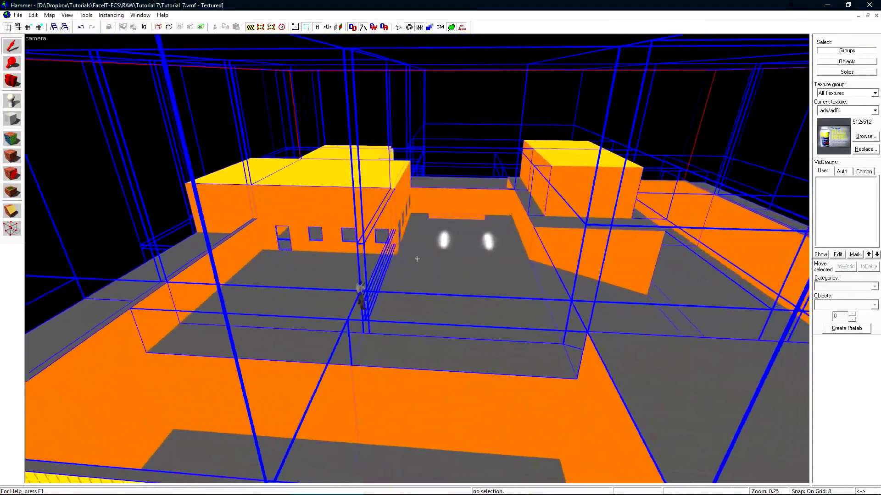
key("w")
key("s")
key("z")
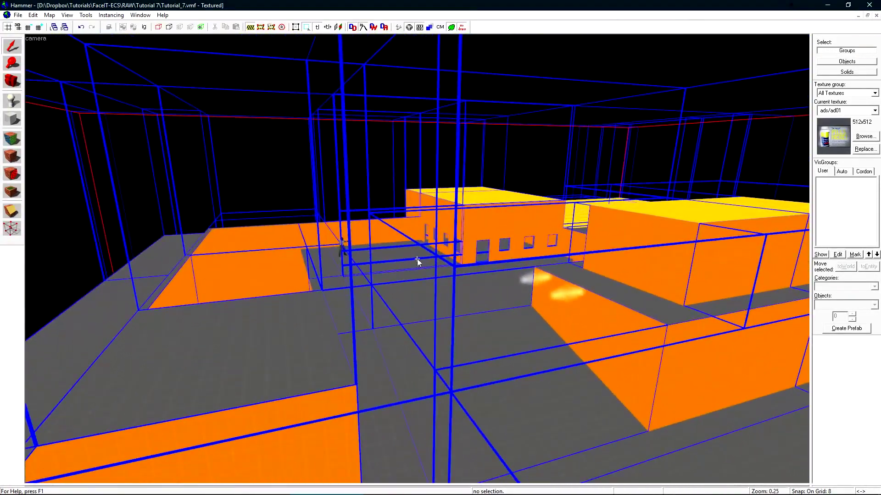
key("s")
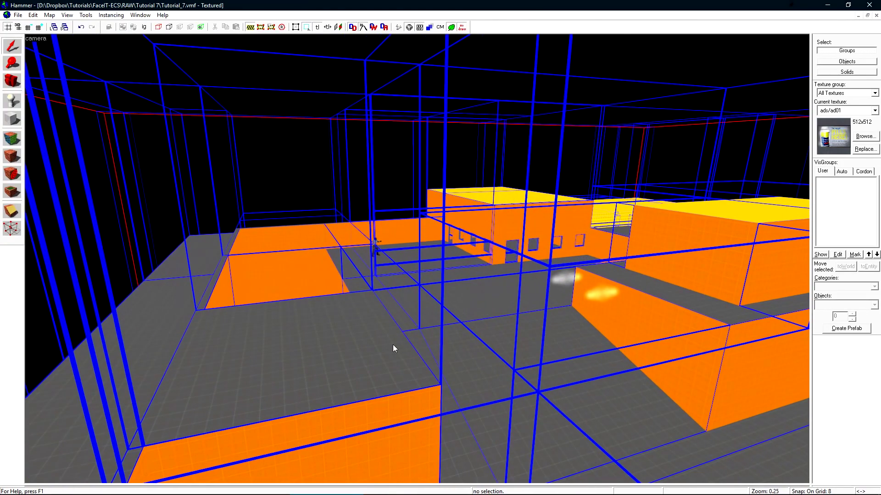
- Restore the four-view layout and increase the grid size to 256 units
key("shift+z")
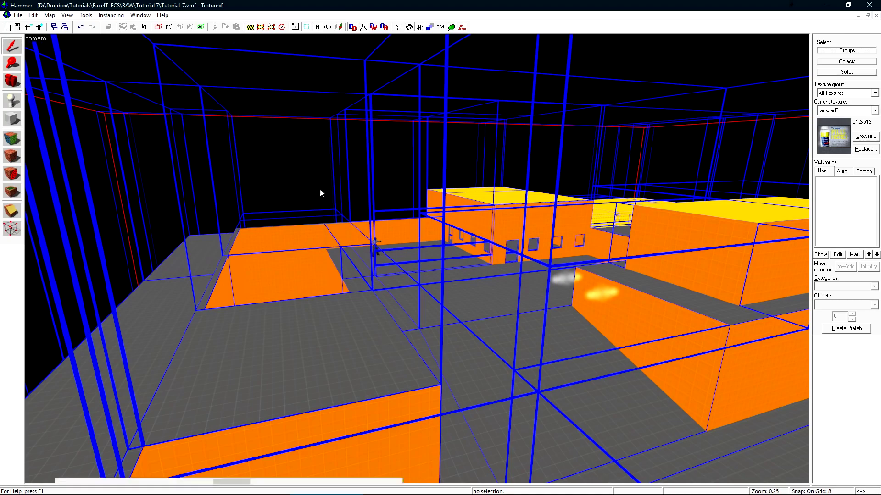
scroll(596, 177, "down", 8)
scroll(580, 159, "up", 7)
scroll(580, 158, "up", 3)
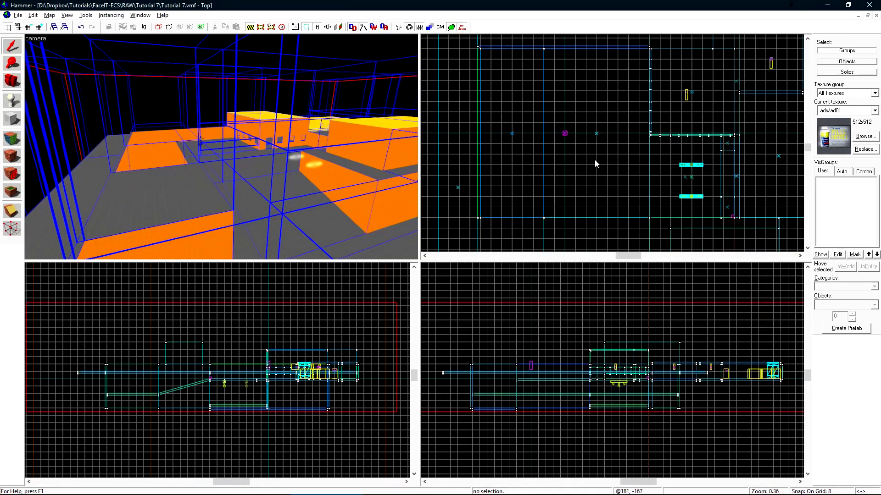
key("bracketright")
key("bracketright")
key("bracketright")
key("bracketright")
key("bracketright")
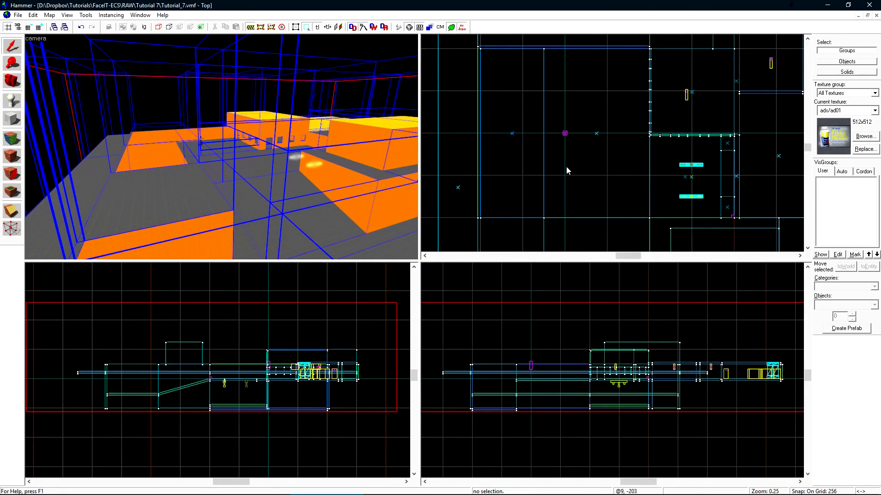
- Examine the whole map's layout against the 256-unit grid in the top view
scroll(581, 138, "down", 1)
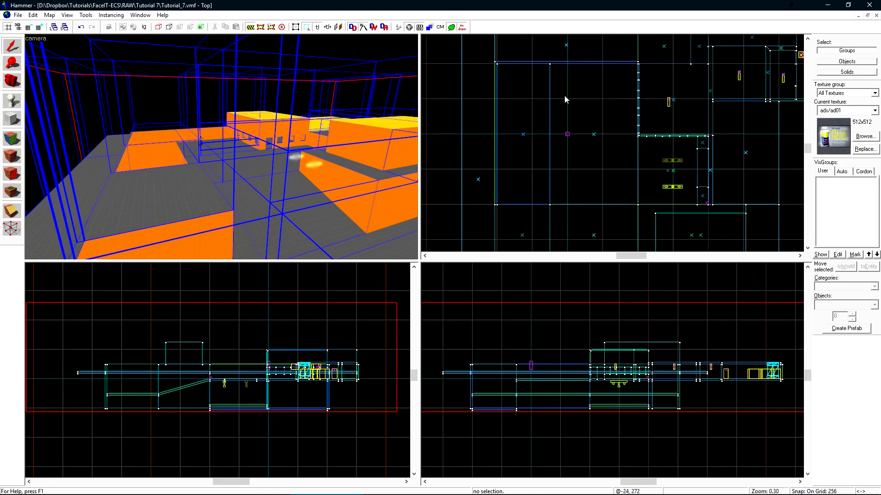
scroll(545, 133, "down", 5)
scroll(545, 133, "up", 3)
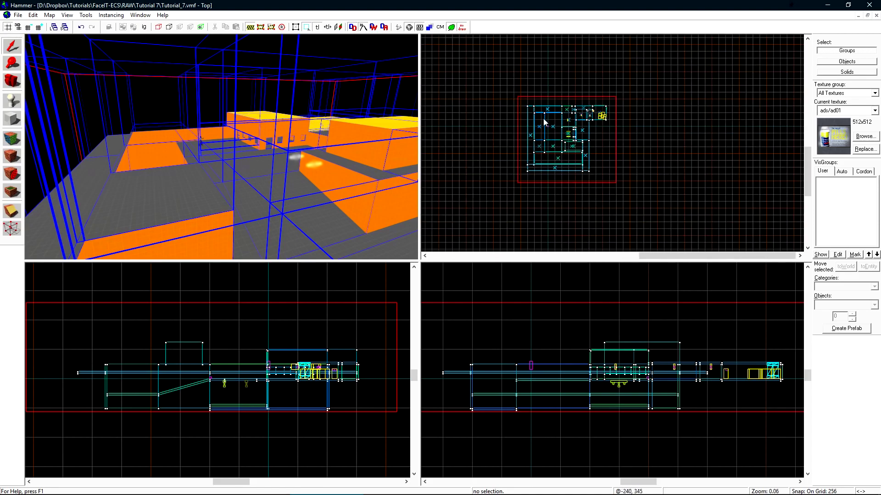
middle_click_drag(571, 149, 567, 120)
scroll(576, 126, "down", 2)
scroll(576, 133, "up", 1)
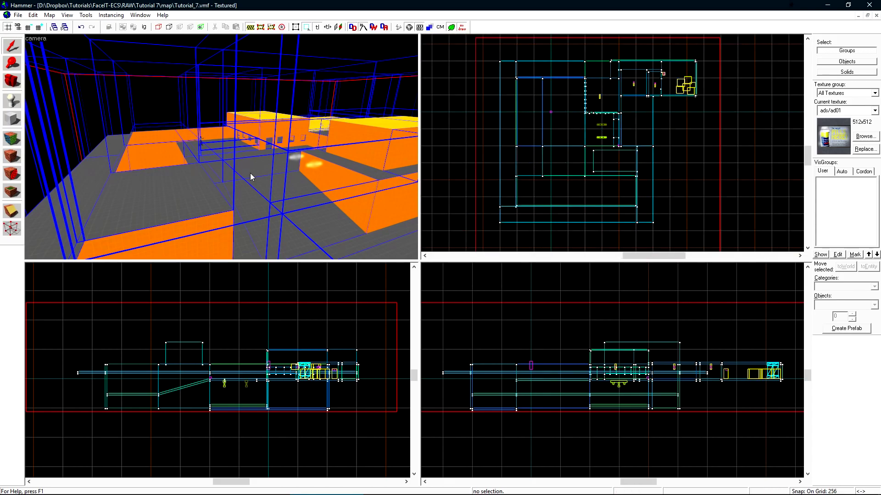
- Compile the map with the Full compile - HDR only configuration, excluding the light and Copy File commands so only BSP and VIS run
key("F9")
left_click(325, 246)
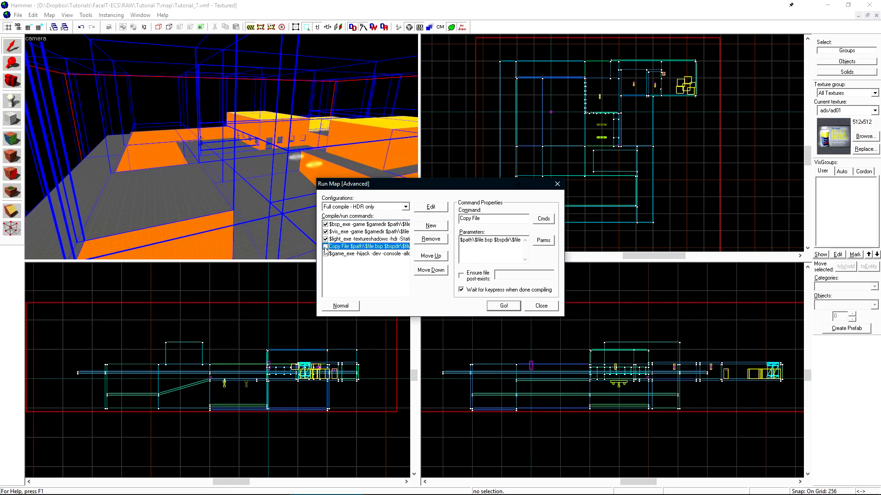
left_click(325, 240)
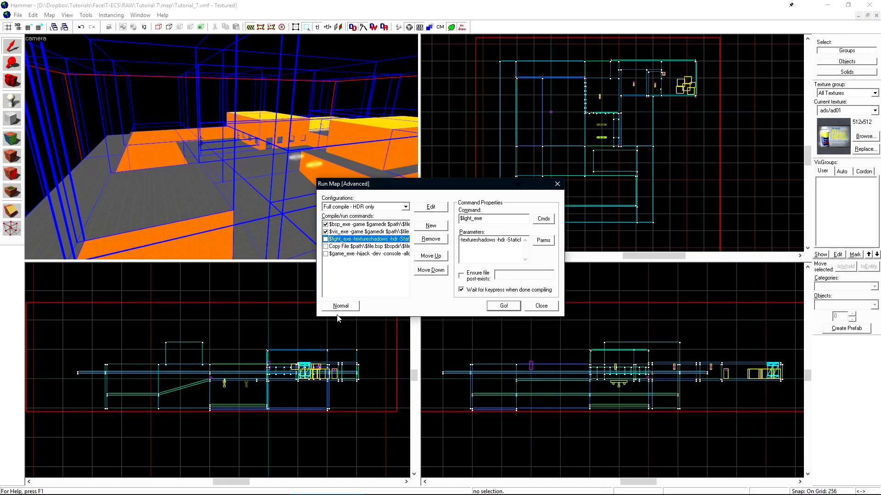
left_click(504, 307)
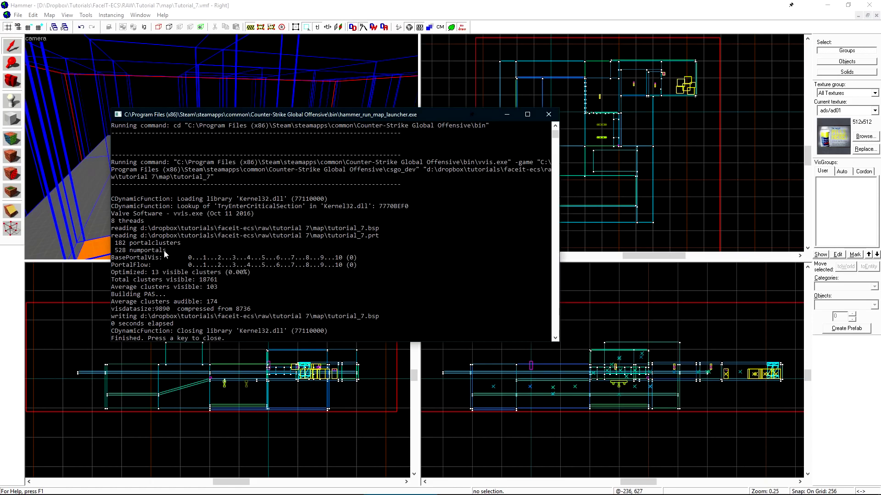
- Copy the vvis output, including the numportals line, from the compile log into a new Notepad++ document and widen its window
left_click_drag(165, 254, 120, 253)
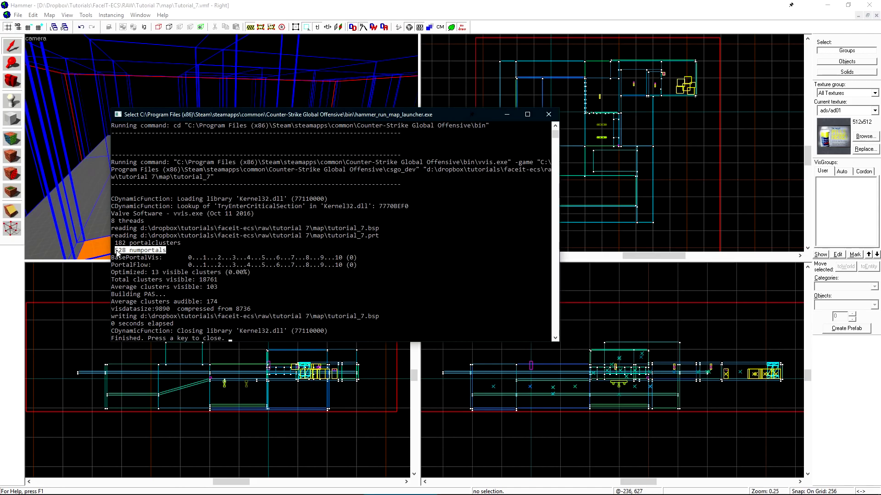
left_click(113, 200)
left_click_drag(113, 200, 382, 333)
right_click(369, 309)
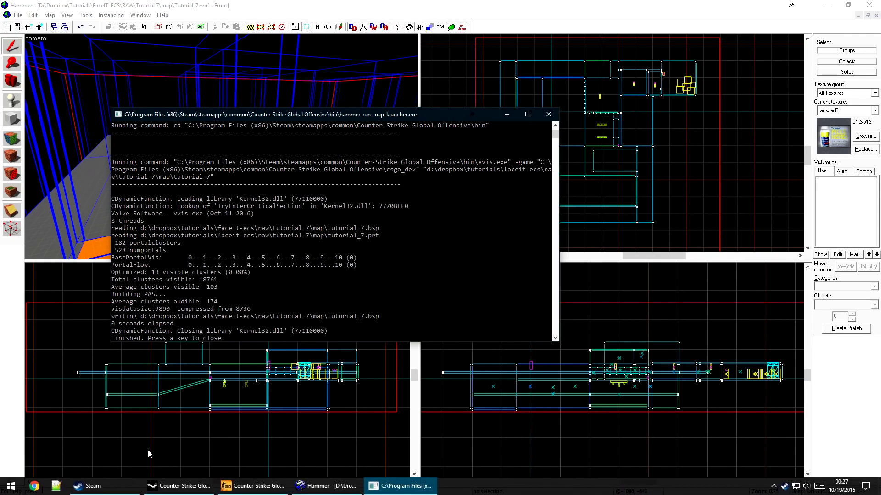
left_click(69, 486)
type("CDynamicFunction: Loading library 'Kernel32.dll' (77110000) CDynamicFunction: Lookup of 'TryEnterCriticalSection' in 'Kernel32.dll': 7770BEF0 Valve Software - vvis.exe (Oct 11 2016) 8 threads reading d:\\dropbox\\tutorials\\faceit-ecs\\raw\\tutorial 7\\map\\tutorial_7.bsp reading d:\\dropbox\\tutorials\\faceit-ecs\\raw\\tutorial 7\\map\\tutorial_7.prt  182 portalclusters  528 numportals BasePortalVis:       0...1...2...3...4...5...6...7...8...9...10 (0) PortalFlow:          0...1...2...3...4...5...6...7...8...9...10 (0) Optimized: 13 visible clusters (0.00%) Total clusters visible: 18761 Average clusters visible: 103 Building PAS... Average clusters audible: 174 visdatasize:9890  compressed from 8736 writing d:\\dropbox\\tutorials\\faceit-ecs\\raw\\tutorial 7\\map\\tutorial_7.bsp 0 seconds elapsed CDynamicFunction: Closing library 'Kernel32.dll' (77110000)")
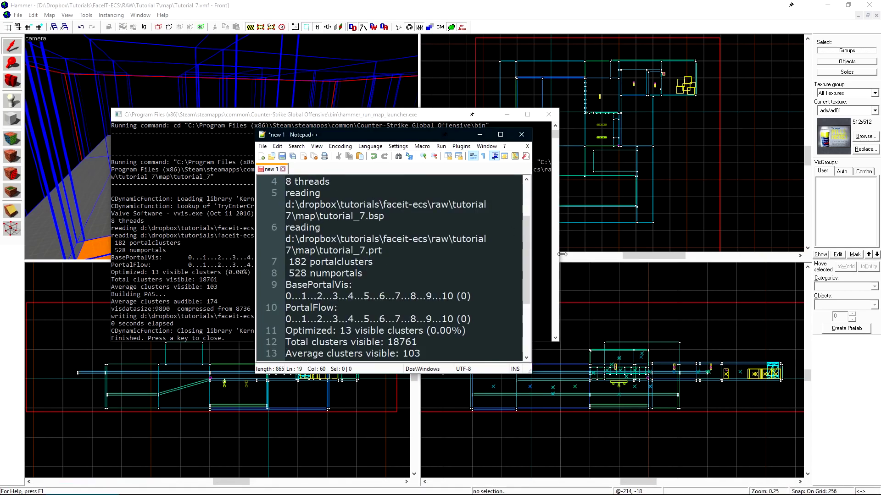
left_click_drag(531, 253, 750, 252)
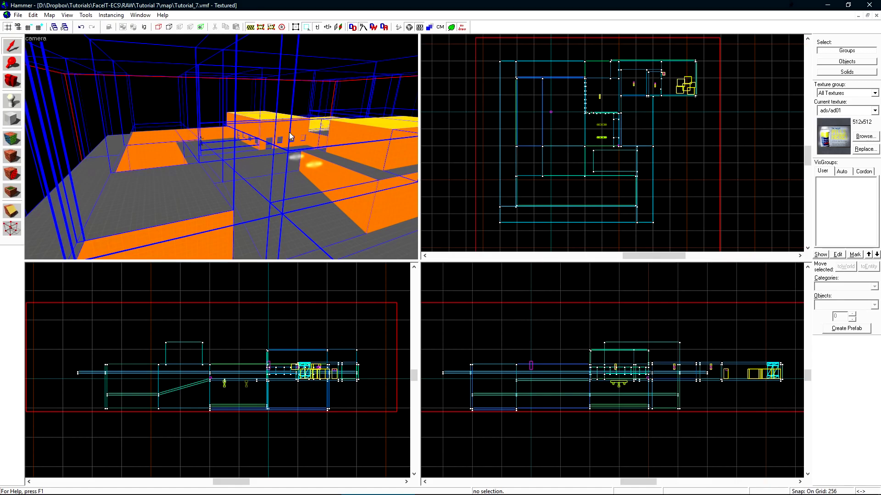
- Unload the portal file from the map and turn off the cordon
key("z")
key("s")
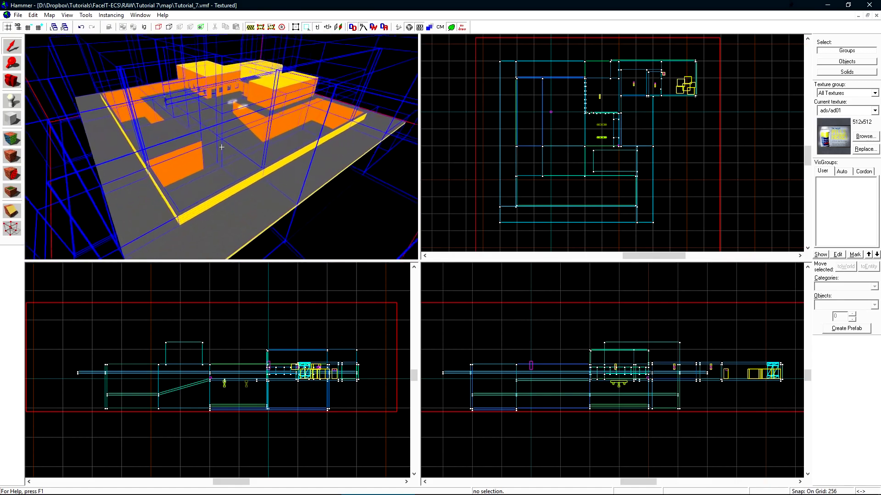
key("z")
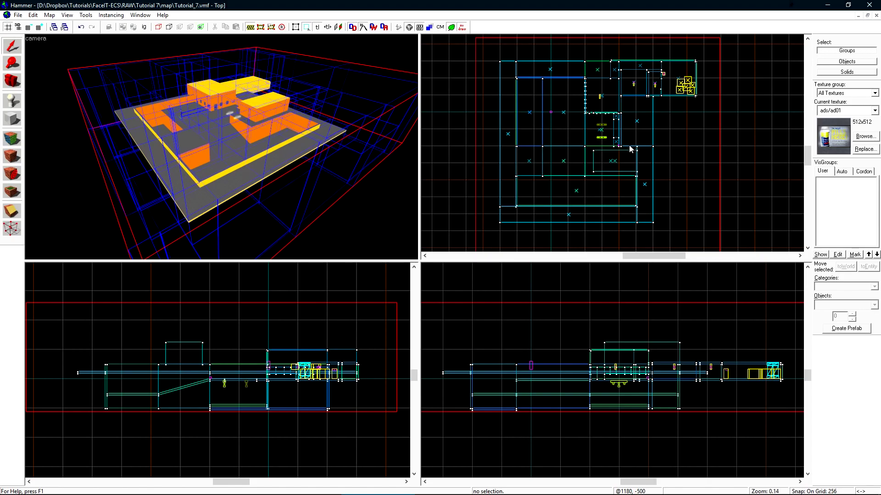
left_click(49, 15)
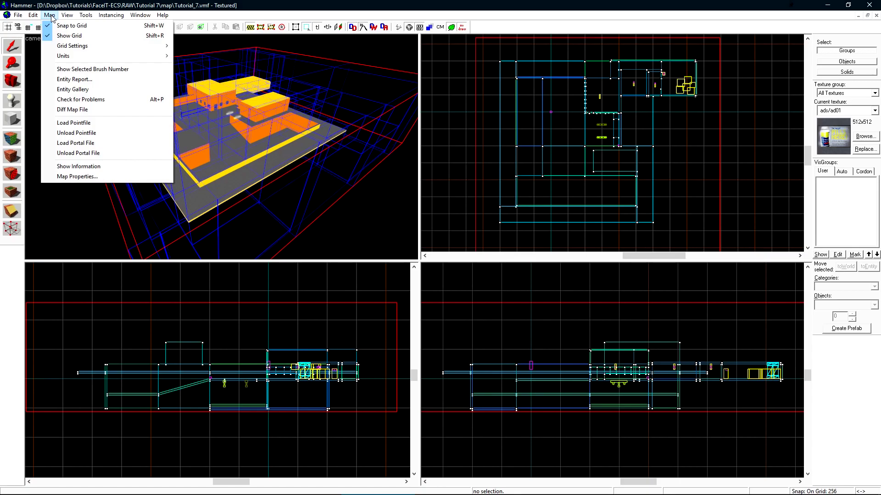
left_click(94, 153)
left_click(250, 27)
- Filter the textures by "skybox" and make tools/toolsskybox the current texture
left_click(865, 136)
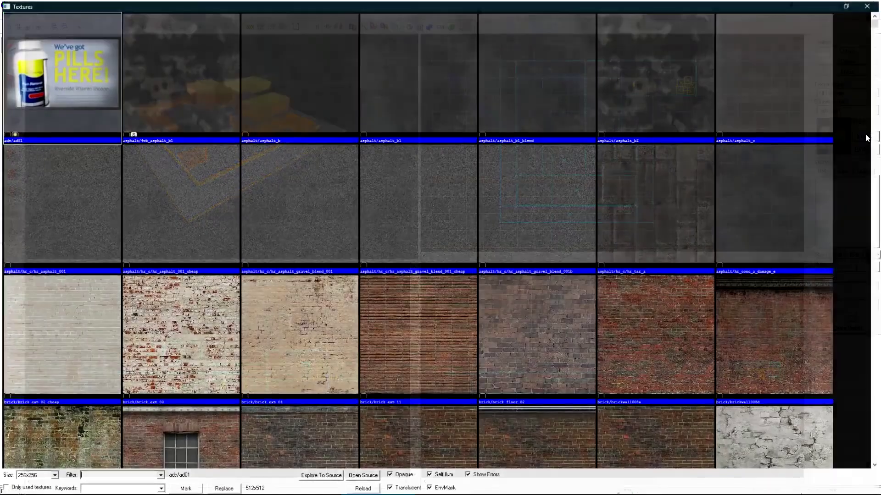
type("skybox")
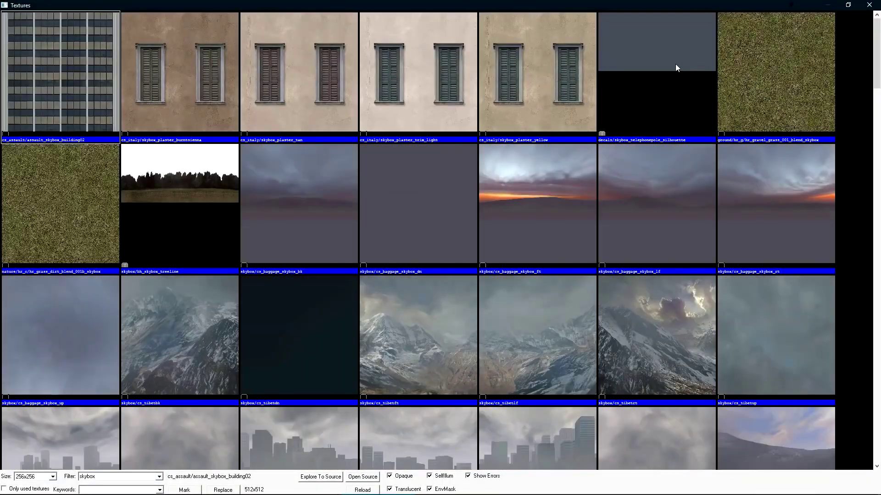
scroll(676, 65, "down", 10)
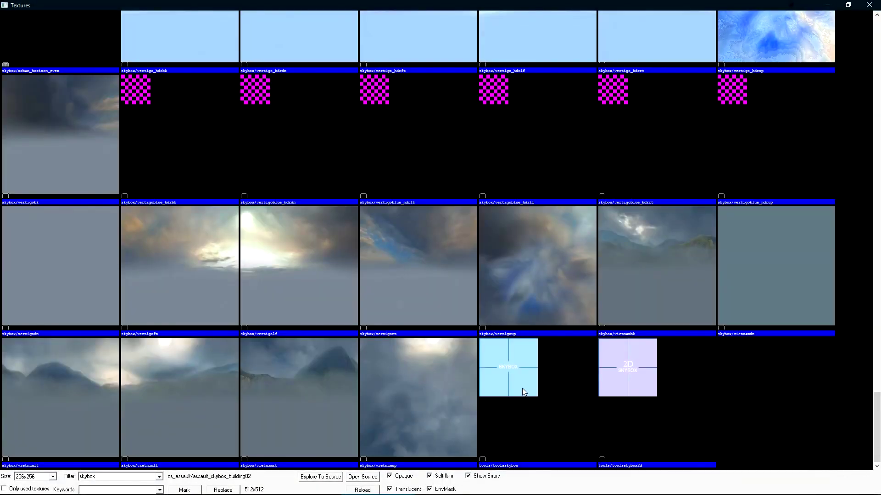
double_click(514, 374)
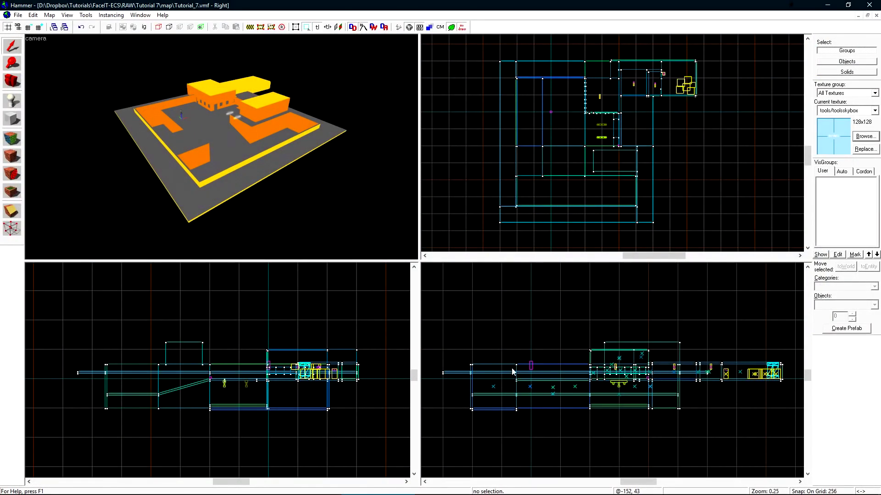
- Reduce the grid size to 16 units for precise work at the map's north-west corner in the top view
scroll(536, 104, "up", 5)
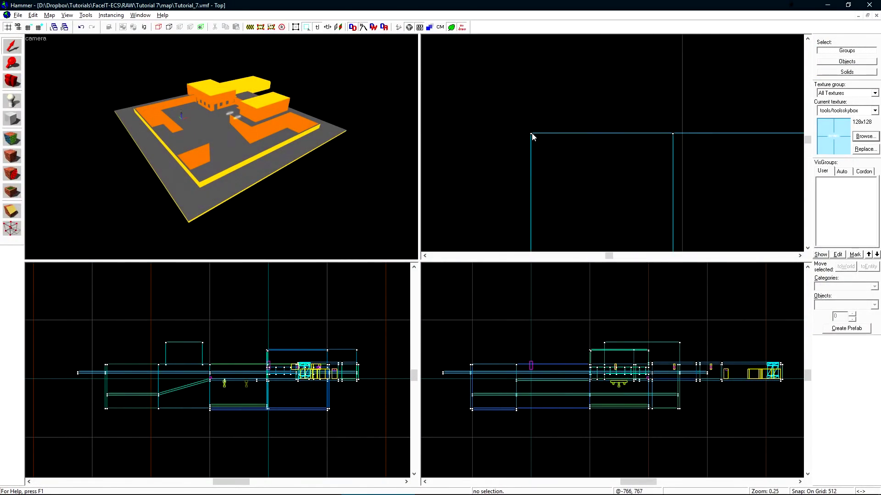
key("bracketleft")
key("bracketleft")
key("bracketleft")
key("bracketleft")
key("bracketleft")
scroll(531, 133, "up", 3)
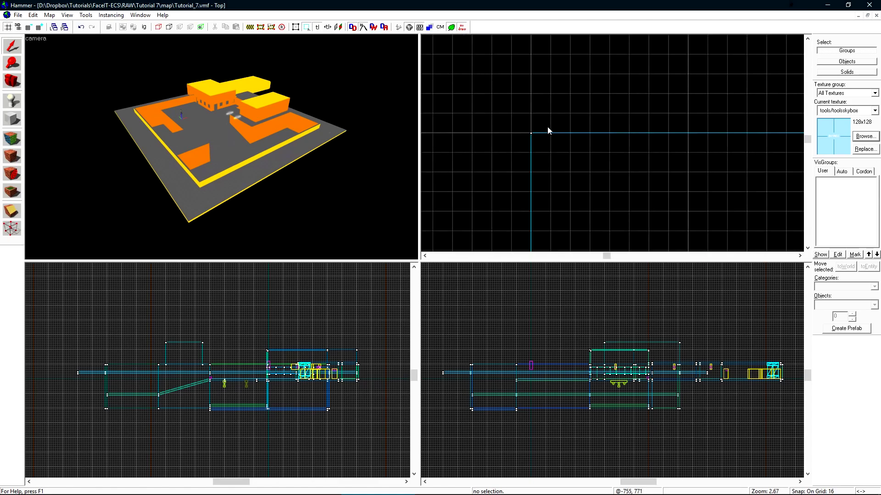
scroll(547, 126, "up", 2)
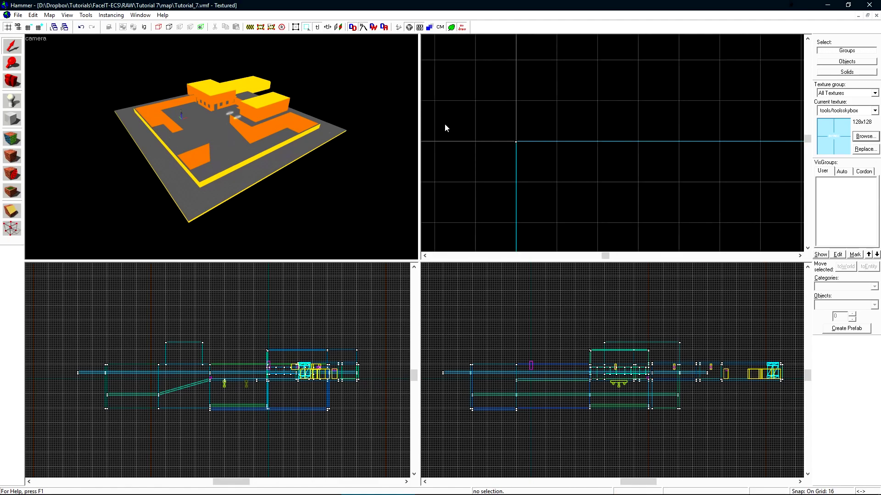
- Create a skybox wall 1280 units long and 16 units thick along the map's north edge with the Block tool
key("shift+b")
left_click_drag(516, 142, 468, 133)
scroll(468, 134, "down", 9)
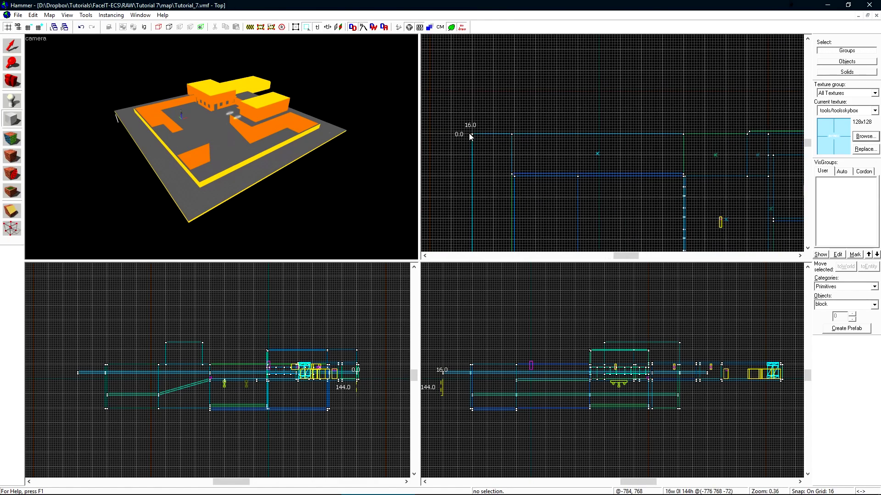
scroll(468, 131, "down", 2)
scroll(614, 131, "up", 10)
mouse_move(469, 132)
left_mouse_down()
mouse_move(595, 131)
mouse_move(587, 143)
left_mouse_up()
scroll(438, 378, "up", 6)
left_click_drag(466, 406, 466, 335)
scroll(465, 349, "down", 4)
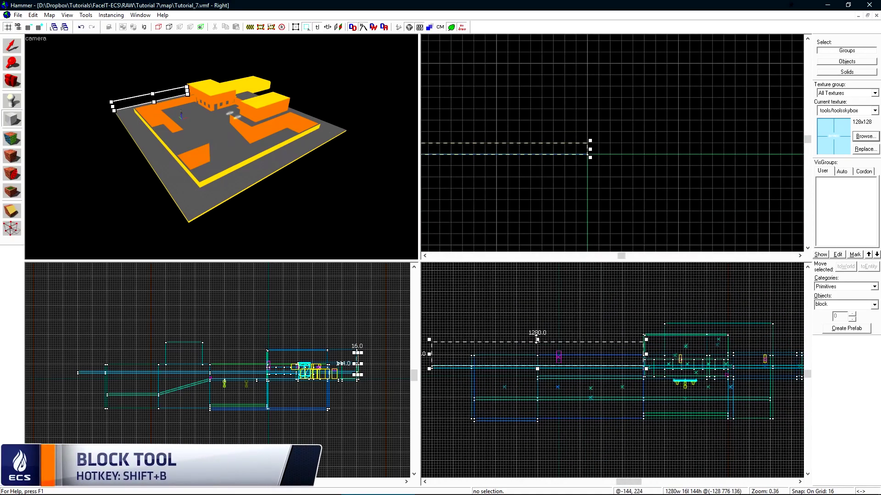
left_click_drag(537, 339, 653, 326)
scroll(631, 338, "up", 6)
key("Return")
key("z")
key("z")
scroll(642, 129, "down", 8)
- Create a skybox wall 2432 units long and 16 units thick along the map's west edge and adjust its height
left_click_drag(550, 90, 546, 184)
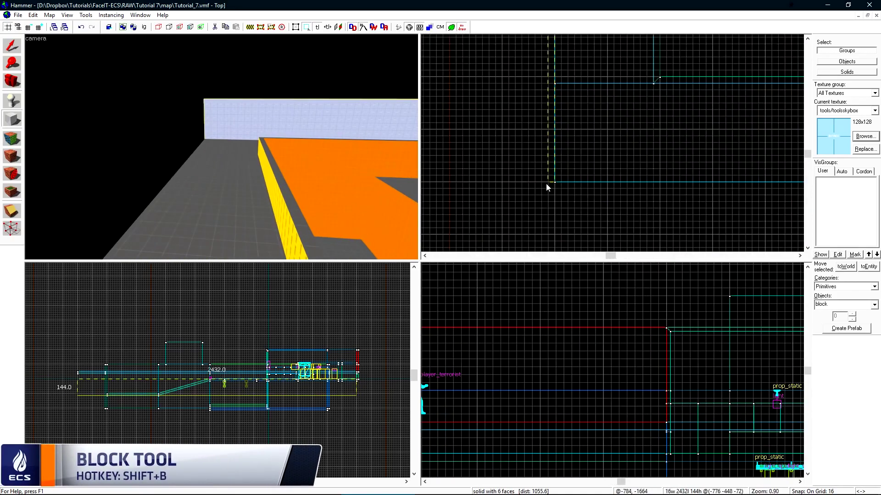
key("Return")
scroll(111, 383, "up", 5)
left_click_drag(110, 397, 110, 341)
scroll(183, 271, "up", 1)
scroll(238, 330, "down", 6)
left_click_drag(250, 352, 370, 324)
- Add skybox walls along the south and east edges, making the east wall 16 × 1904 × 192 units
scroll(528, 163, "down", 10)
left_click(550, 93)
mouse_move(551, 92)
left_mouse_down("shift")
mouse_move(551, 181)
mouse_move(664, 182)
mouse_move(653, 66)
left_mouse_up("shift")
scroll(592, 160, "up", 6)
key("shift+b")
scroll(665, 181, "down", 6)
scroll(653, 66, "up", 10)
key("Return")
key("z")
key("z")
scroll(658, 156, "down", 8)
middle_click_drag(657, 160, 637, 169)
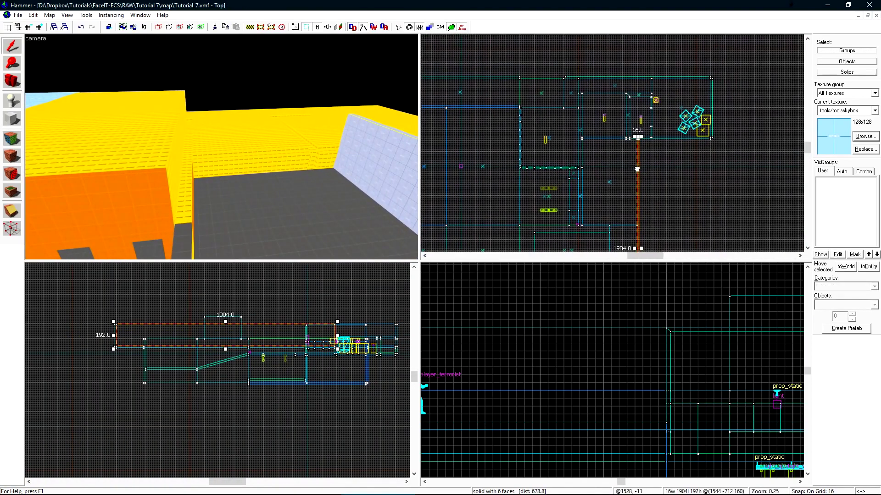
- Create a 16-unit-thick skybox wall from the north end of the east wall back towards the building
scroll(623, 145, "up", 7)
mouse_move(673, 118)
left_mouse_down()
mouse_move(674, 219)
mouse_move(461, 214)
mouse_move(482, 217)
left_mouse_up()
key("shift+b")
key("Return")
key("z")
key("z")
- Fill the gap between that wall and the building with a 32 × 16 × 128 unit skybox block
scroll(467, 217, "up", 5)
key("shift+s")
key("shift+b")
left_click_drag(483, 209, 450, 226)
key("Return")
scroll(308, 348, "up", 7)
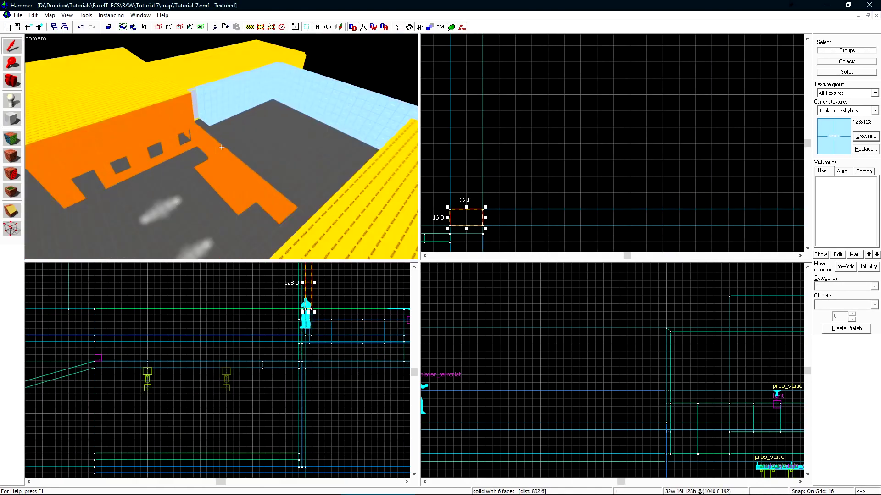
- Raise the top vertices of all skybox walls by three grid steps with the grid size at 128 units
left_click(221, 147, "ctrl")
left_click(221, 148, "ctrl")
left_click(222, 147, "ctrl")
left_click(222, 147, "ctrl")
key("z")
key("shift+v")
scroll(195, 375, "down", 10)
left_click_drag(88, 344, 284, 363)
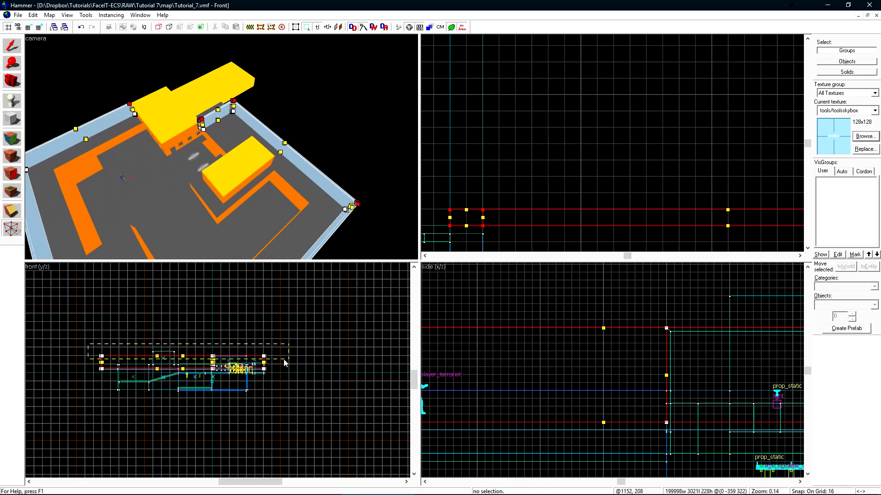
scroll(164, 350, "up", 5)
key("bracketright")
key("bracketright")
key("bracketright")
key("Up")
key("Up")
key("Up")
key("shift+s")
- Return the grid to 16 units and create a 512 × 16 × 512 unit skybox wall above the building's north edge
key("z")
left_click(222, 147)
key("z")
key("bracketleft")
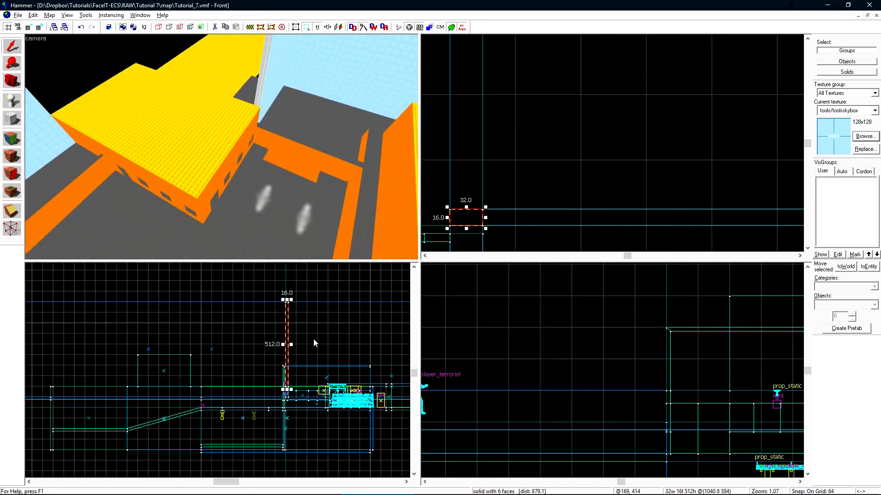
key("bracketleft")
key("bracketleft")
middle_click_drag(483, 209, 662, 195)
key("shift+b")
scroll(647, 184, "down", 10)
mouse_move(628, 194)
left_mouse_down()
mouse_move(647, 175)
mouse_move(673, 80)
mouse_move(566, 92)
left_mouse_up()
key("Return")
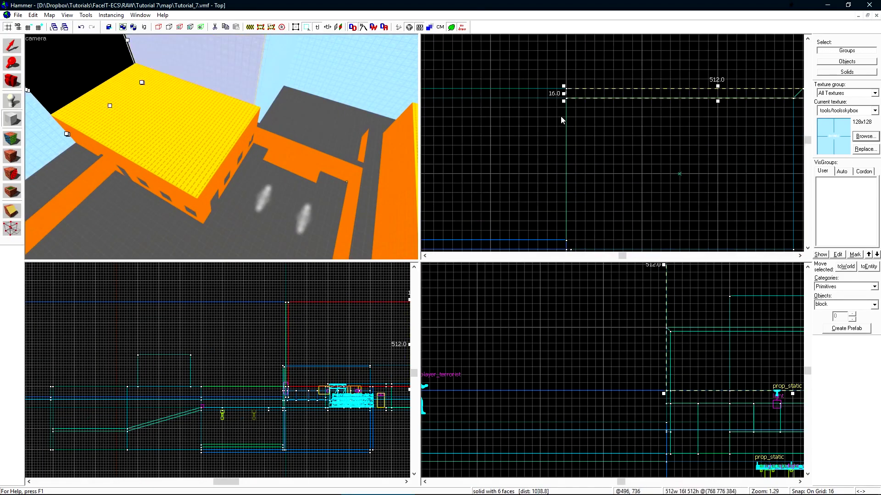
key("Return")
- Select the skybox walls around the building and adjust their vertical extent in the front view
key("shift+s")
scroll(587, 186, "down", 6)
left_click(683, 192, "ctrl")
scroll(237, 381, "up", 4)
left_click_drag(296, 385, 298, 340)
key("Escape")
- Create a skybox ceiling block over the main area enclosed by the perimeter walls
key("z")
left_click(222, 146)
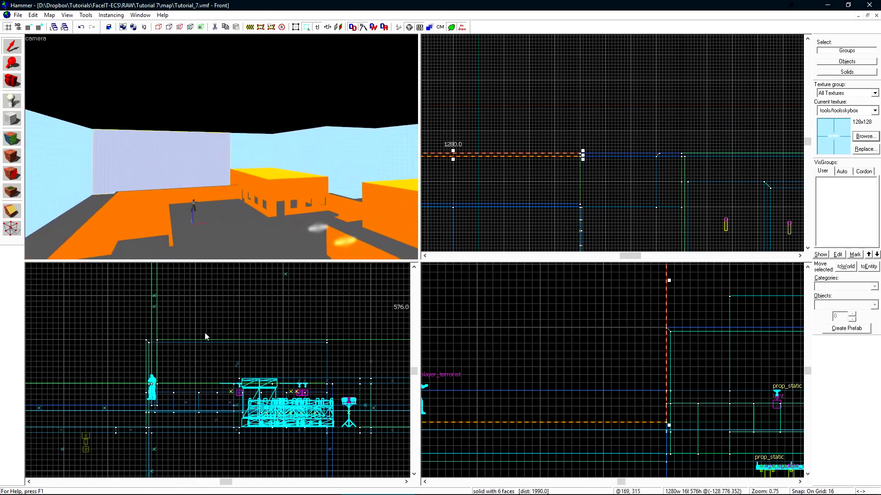
scroll(205, 337, "down", 6)
key("shift+b")
scroll(568, 69, "down", 12)
mouse_move(549, 75)
left_mouse_down()
mouse_move(569, 156)
mouse_move(662, 207)
left_mouse_up()
key("Return")
key("shift+s")
- Fit the ceiling brush to the tops of the skybox walls and size it to 1792 × 2432 × 16 units
mouse_move(118, 390)
left_mouse_down()
mouse_move(275, 311)
mouse_move(277, 298)
left_mouse_up()
scroll(277, 299, "up", 4)
key("z")
key("z")
scroll(679, 188, "down", 9)
scroll(684, 51, "up", 11)
left_click_drag(628, 96, 678, 99)
scroll(600, 160, "down", 5)
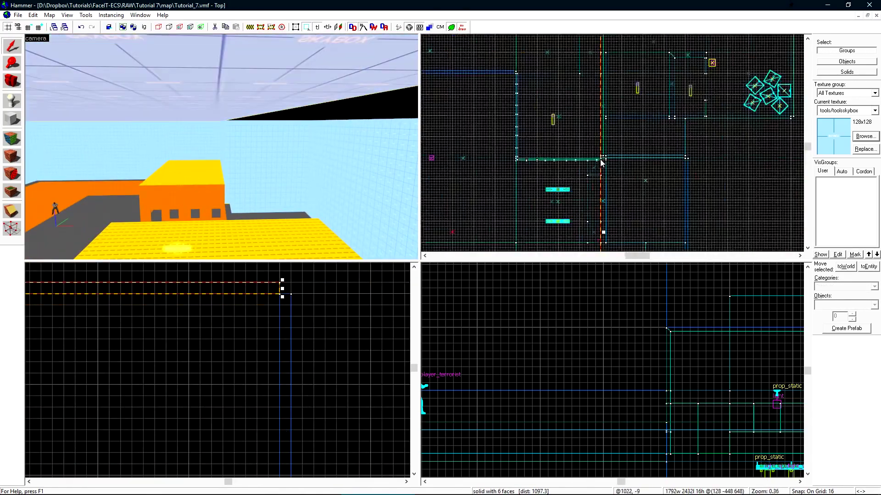
- Create a second skybox ceiling block over the remaining area up to the east wall
key("shift+b")
scroll(601, 160, "up", 10)
mouse_move(601, 160)
left_mouse_down()
mouse_move(659, 148)
mouse_move(529, 111)
mouse_move(597, 121)
left_mouse_up()
scroll(529, 111, "down", 12)
scroll(596, 201, "up", 7)
key("Return")
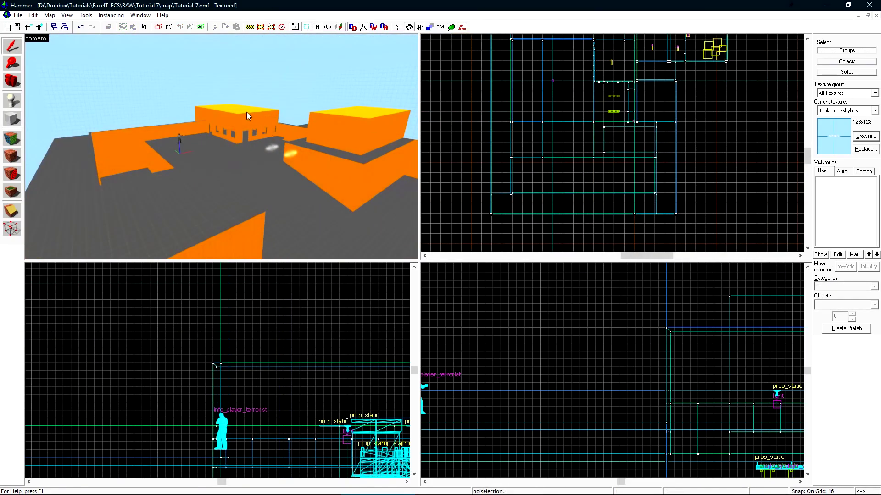
- Inspect the enclosed map in 3D and compile it with Full compile - HDR only, running just BSP and VIS
key("z")
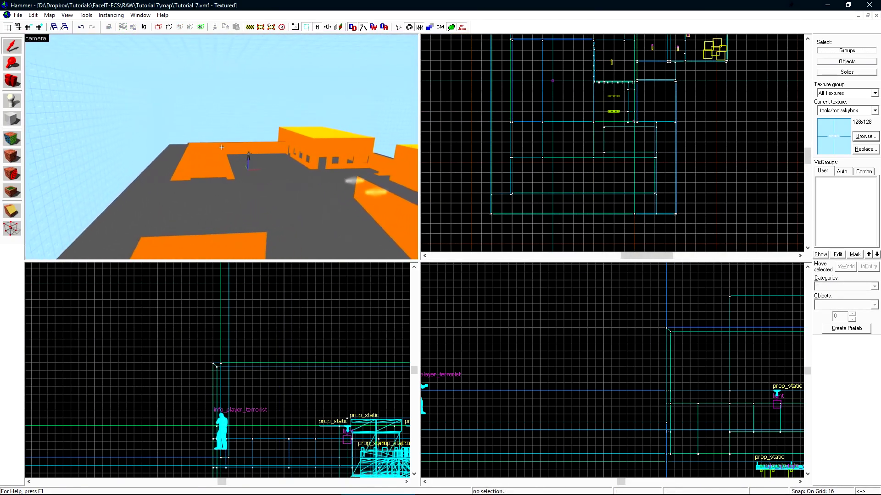
key("z")
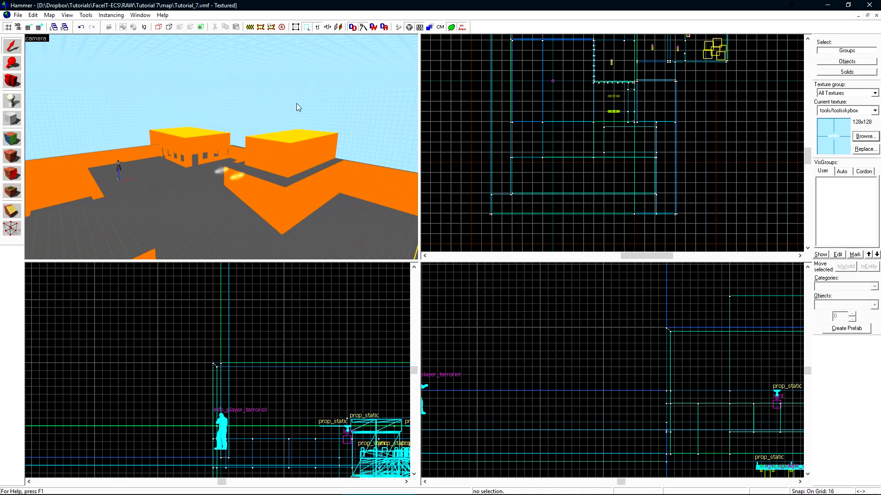
left_click(398, 27)
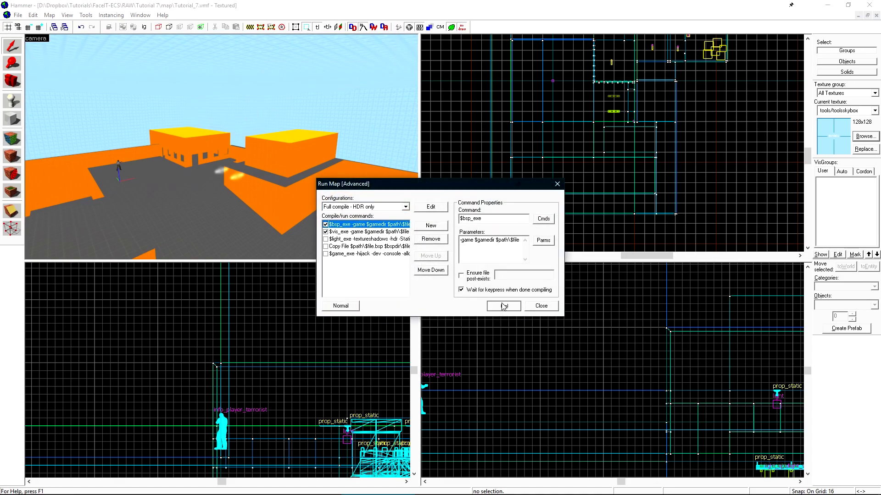
left_click(502, 302)
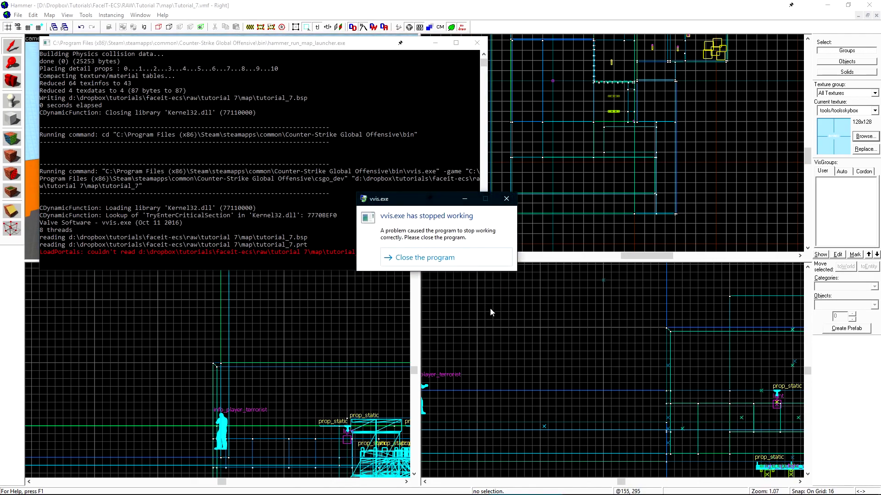
- Dismiss the vvis.exe crash dialog, examine the vbsp part of the compile log for leak messages, and close the log
left_click_drag(416, 205, 509, 248)
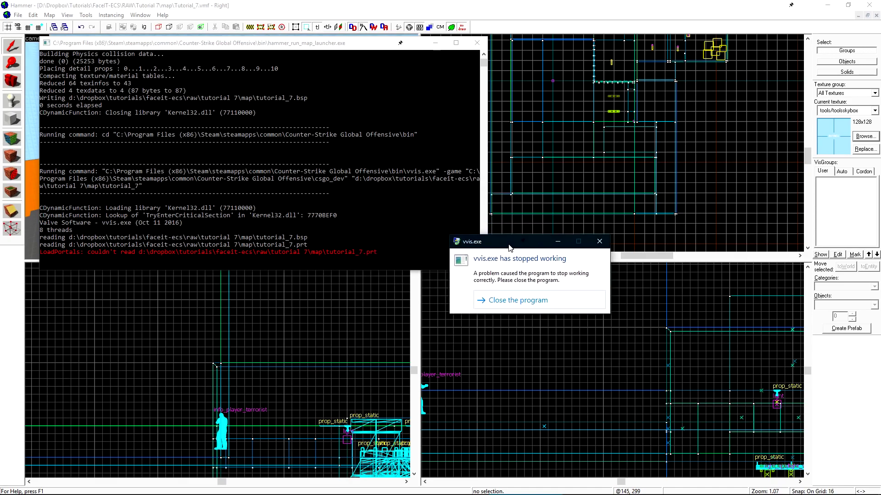
left_click(540, 300)
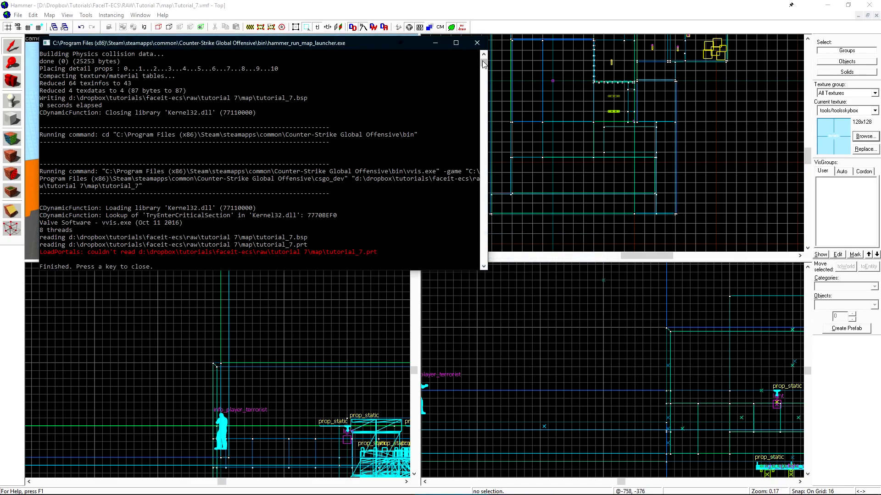
left_click_drag(483, 61, 483, 60)
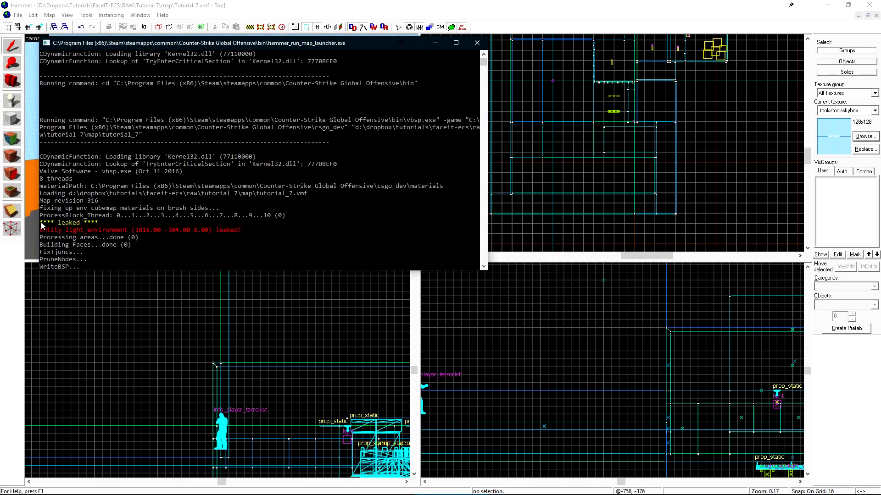
left_click_drag(43, 228, 249, 232)
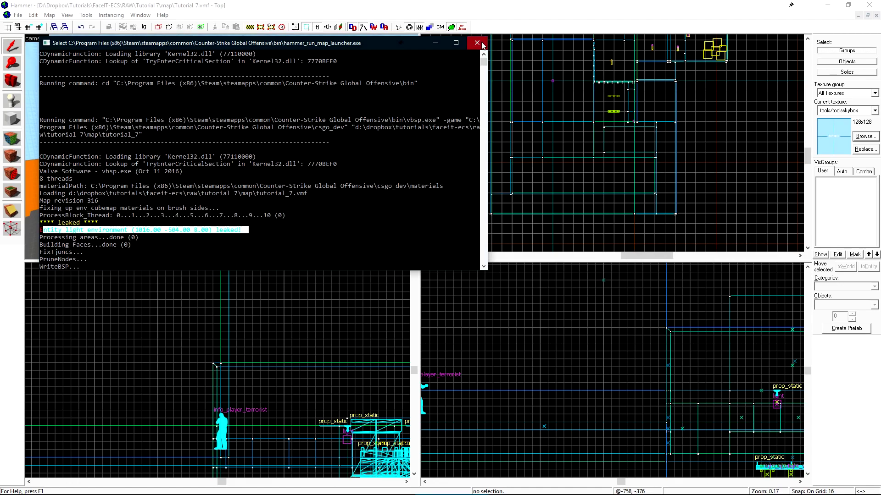
left_click(480, 45)
- Load the map's default pointfile, Tutorial_7.lin
left_click(49, 15)
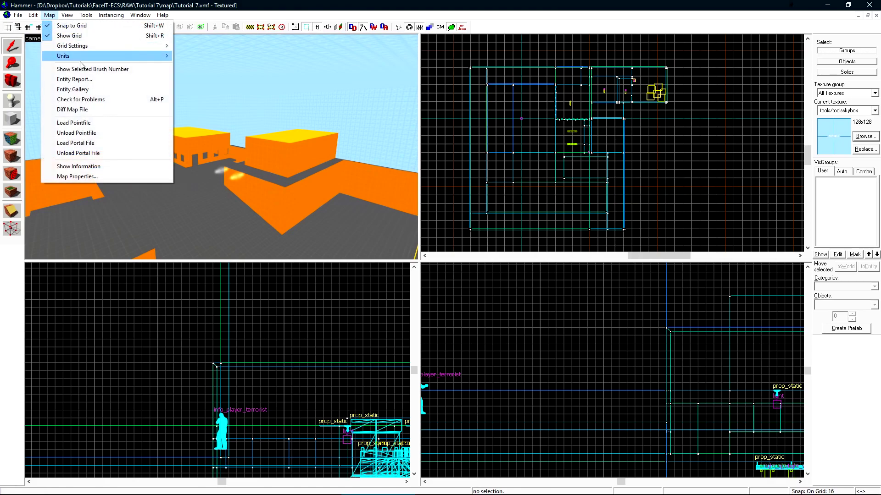
left_click(106, 122)
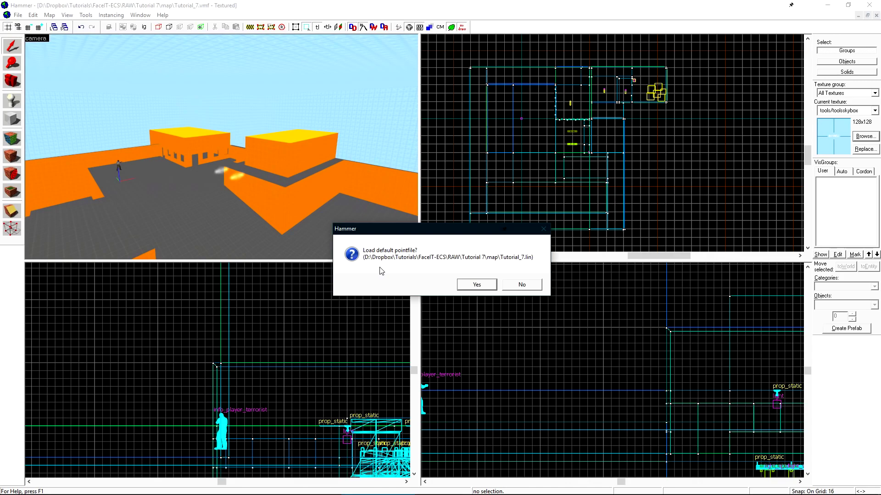
left_click(482, 285)
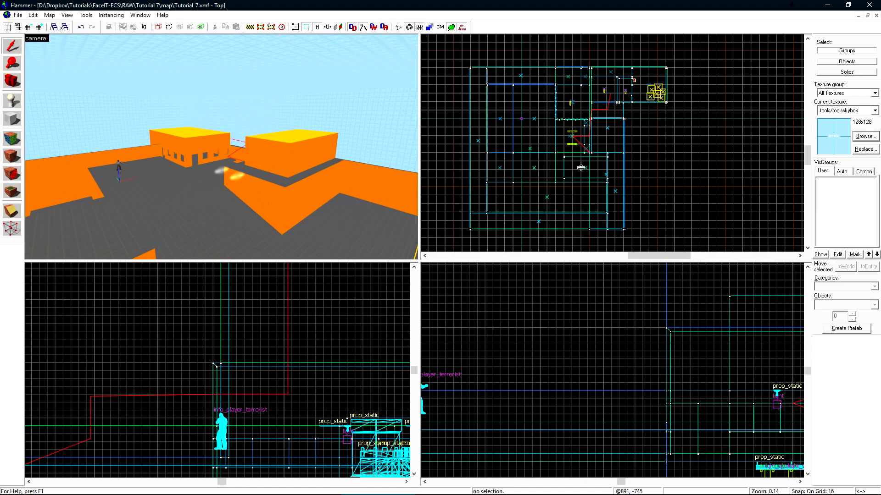
- Follow the red pointfile line through the front and 3D views to locate the leak beside the building
scroll(306, 369, "down", 3)
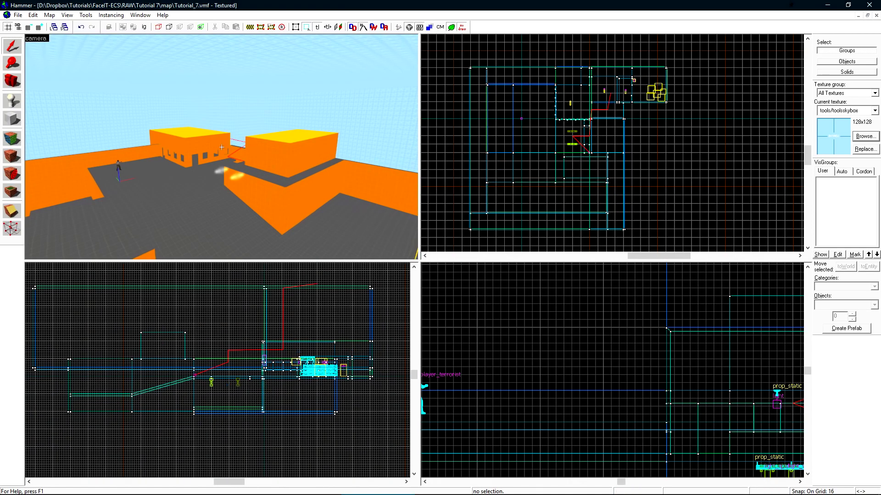
scroll(221, 147, "up", 3)
scroll(221, 147, "up", 6)
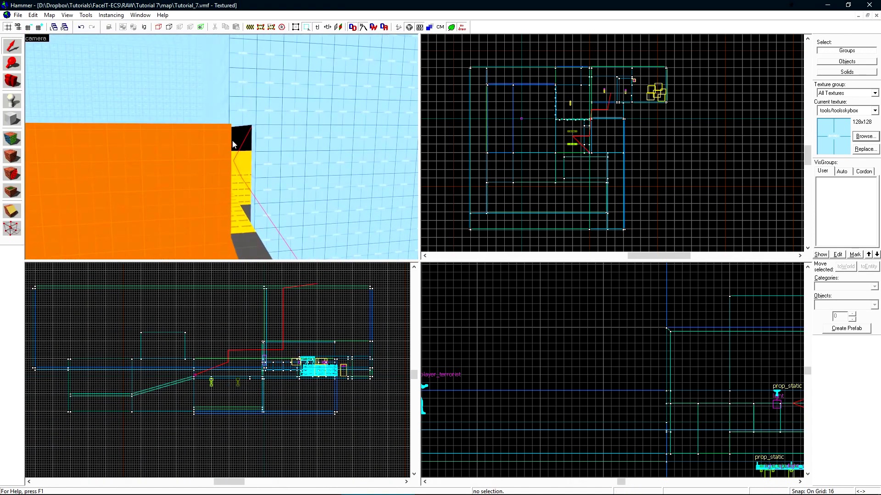
key("d")
key("z")
key("s")
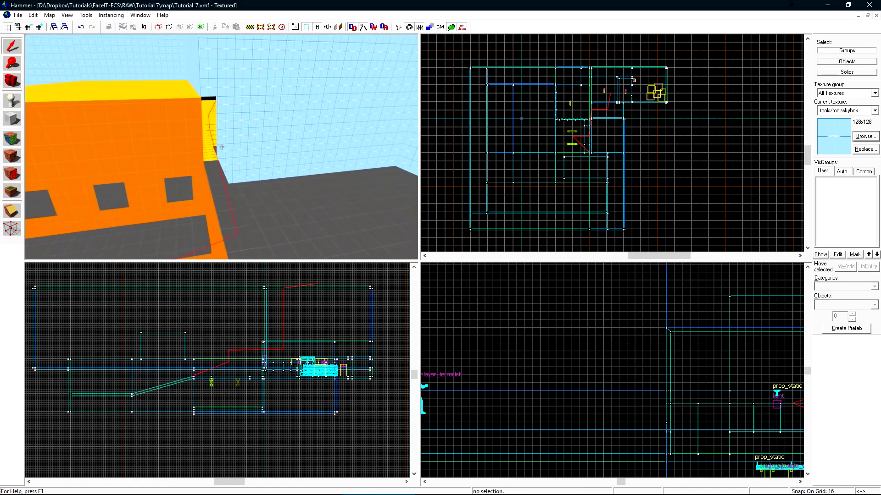
- Extend the skybox wall brush above the building's edge downward to seal the leak gap, check it in 3D and clear the selection
key("z")
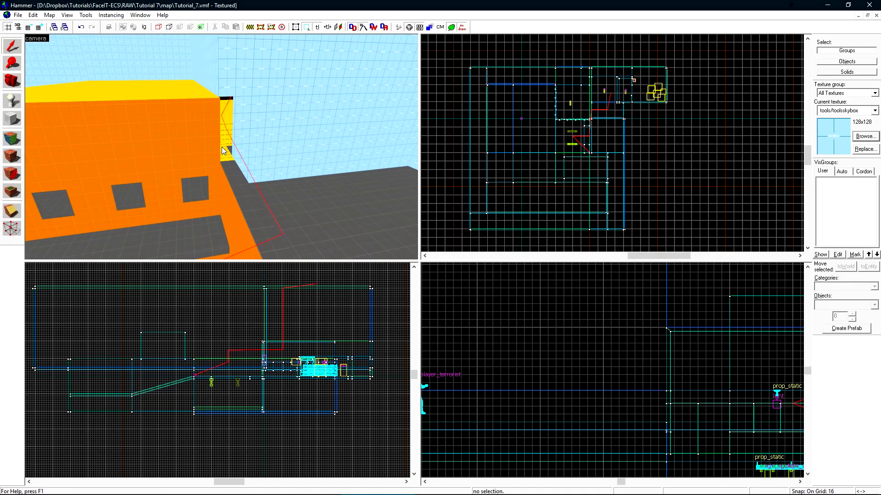
left_click(222, 91)
key("z")
key("z")
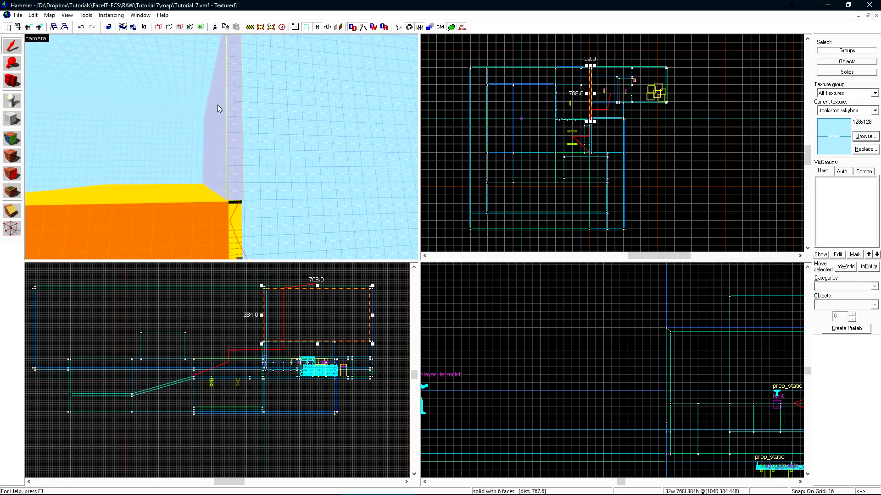
scroll(310, 372, "up", 5)
scroll(646, 292, "up", 5)
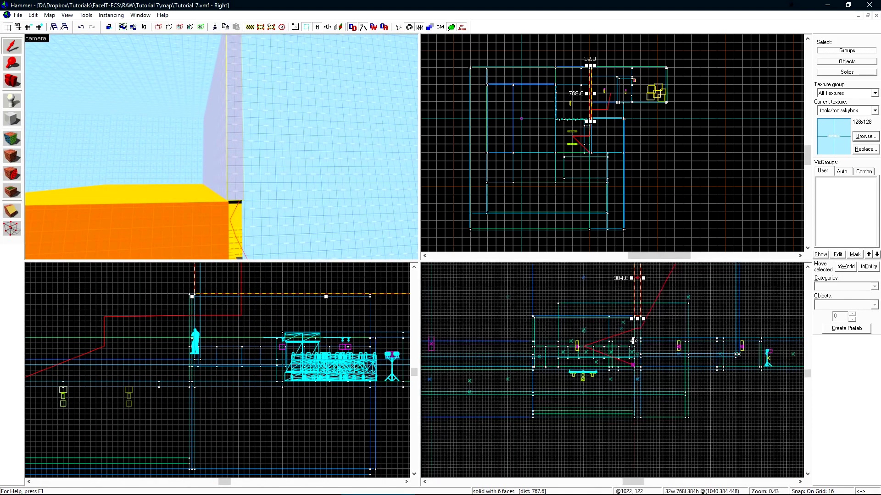
left_click_drag(645, 291, 642, 351)
key("z")
key("w")
key("z")
key("Escape")
key("z")
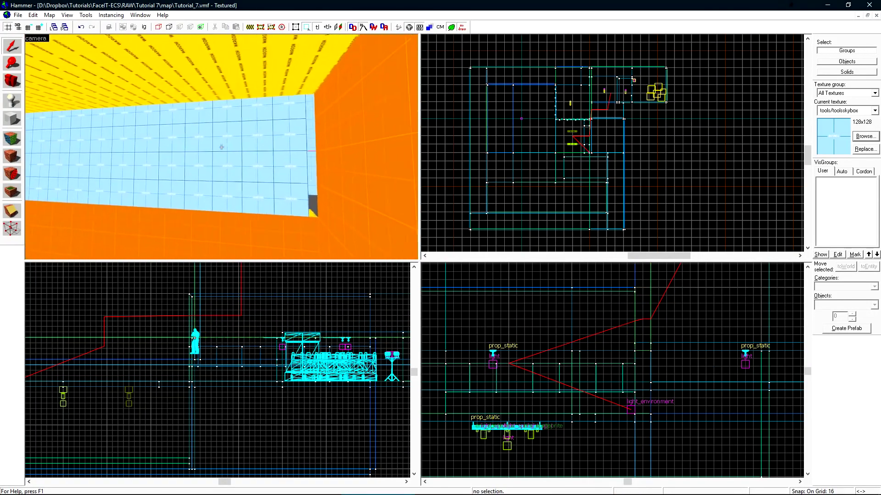
- Check the enclosed map from above in 3D and compile it again with BSP and VIS
key("s")
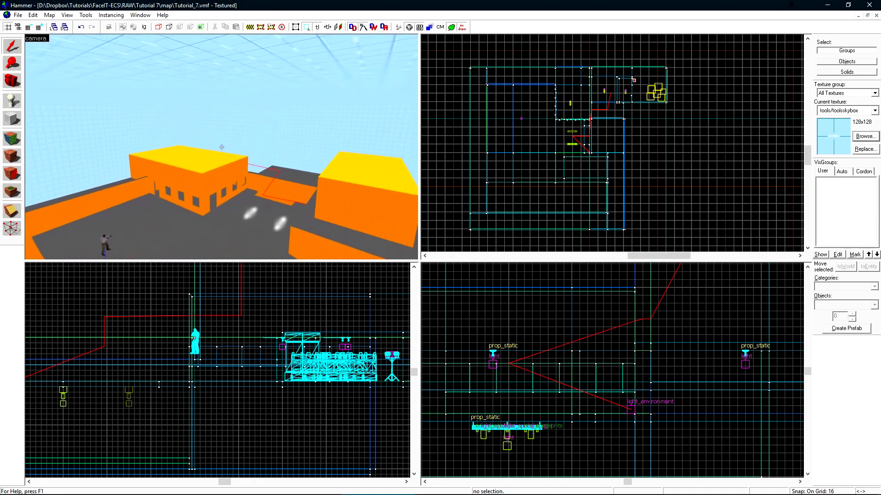
scroll(222, 147, "down", 3)
key("z")
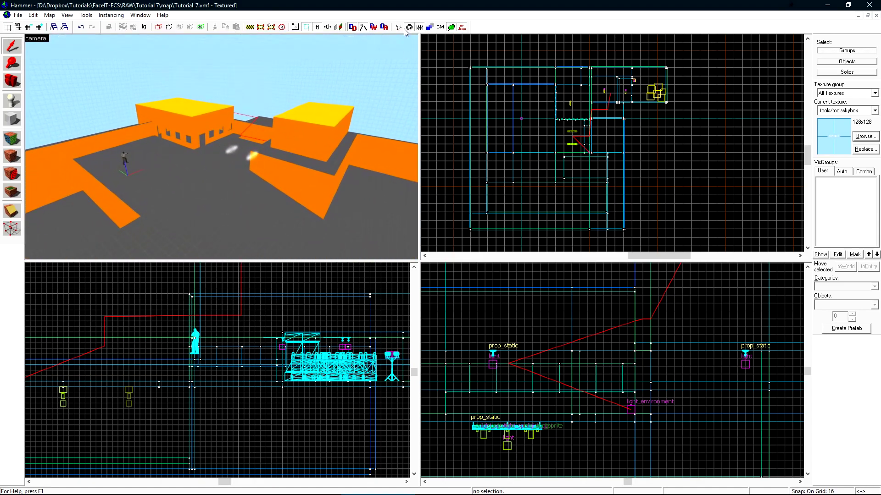
left_click(399, 28)
left_click(511, 304)
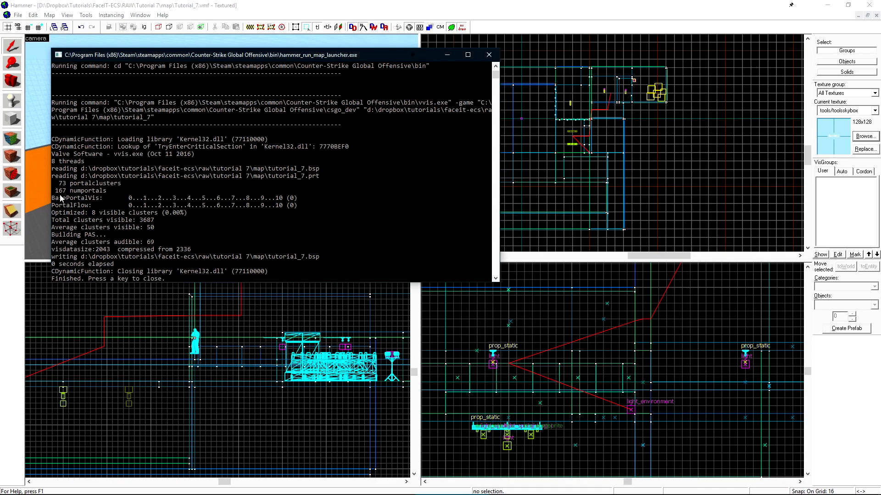
- Switch to Notepad++ and place the saved VIS log beside the compile output to compare portalclusters and numportals
left_click(83, 486)
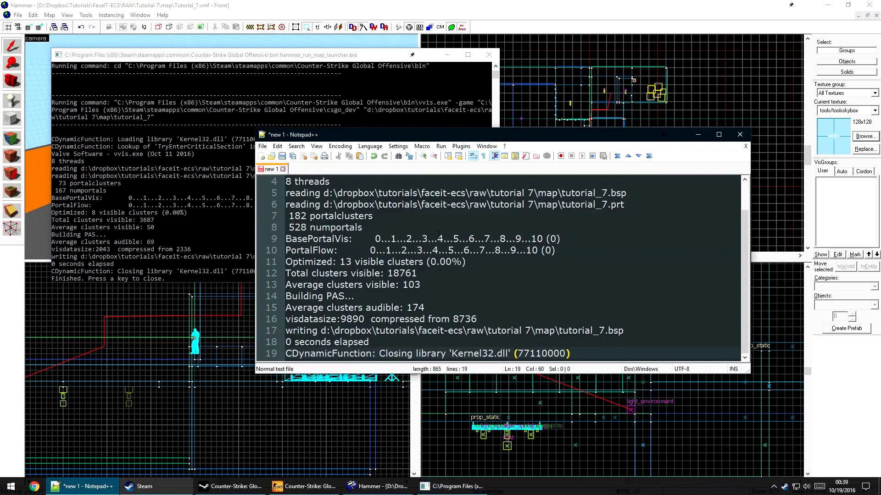
left_click_drag(440, 135, 490, 107)
left_click_drag(414, 200, 342, 201)
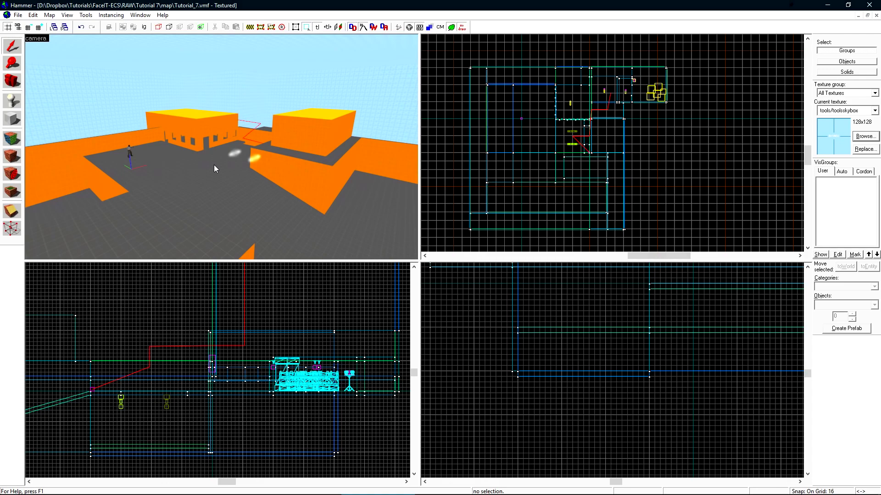
- Unhide the hidden brushes of the arched structure, staircase and spike pit in the map
key("u")
key("z")
key("w")
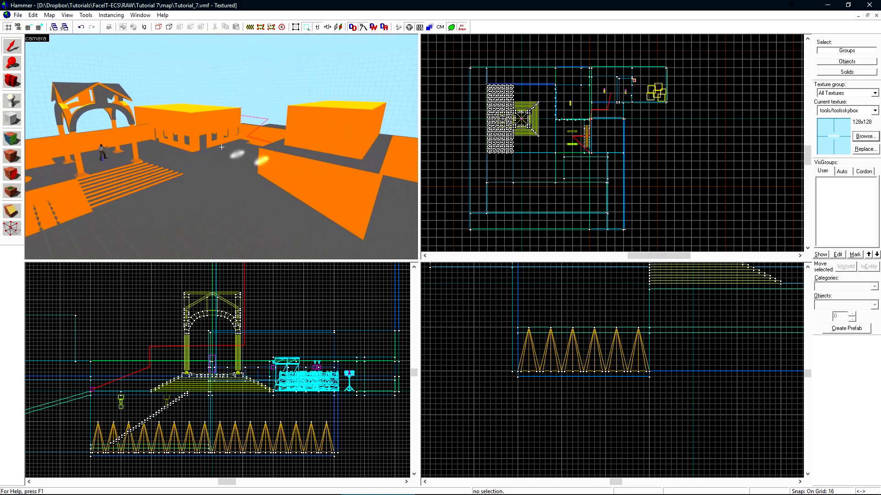
- Examine the arched structure's roof, arches and stairs in the 3D view from above, ground level and a distance
key("w")
key("s")
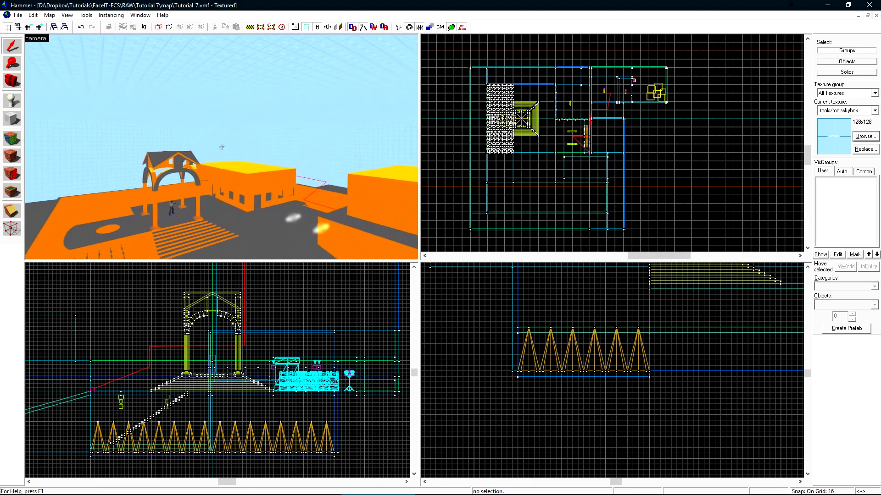
key("w")
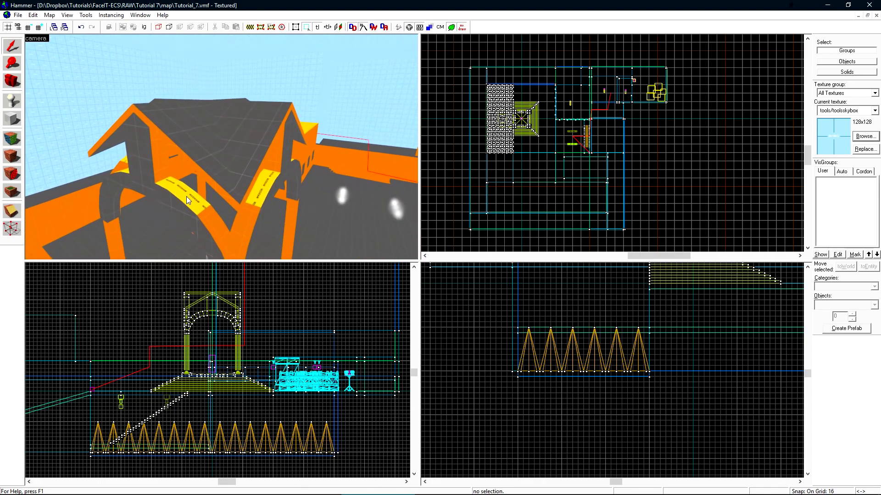
key("z")
key("w")
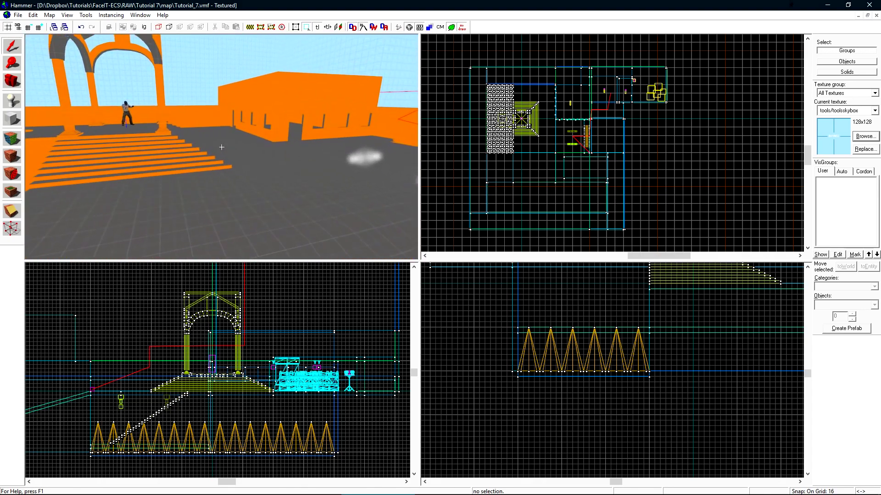
key("w")
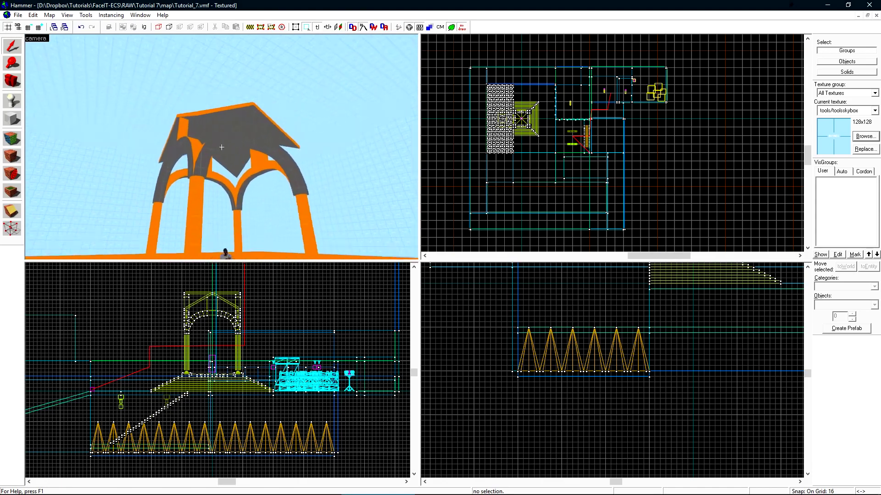
key("s")
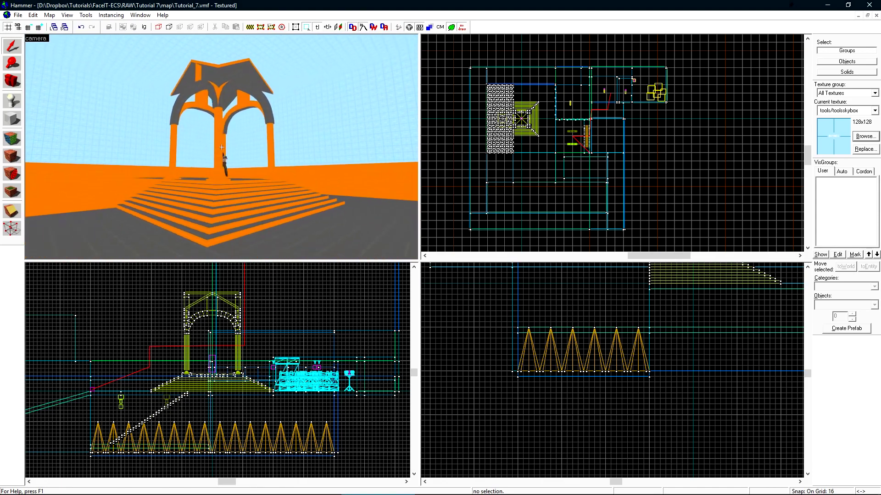
key("w")
key("s")
key("s")
- Sample the nodraw texture from the yellow roof faces of the buildings with the texture tool, and return to selection mode
key("shift+a")
left_click(202, 85)
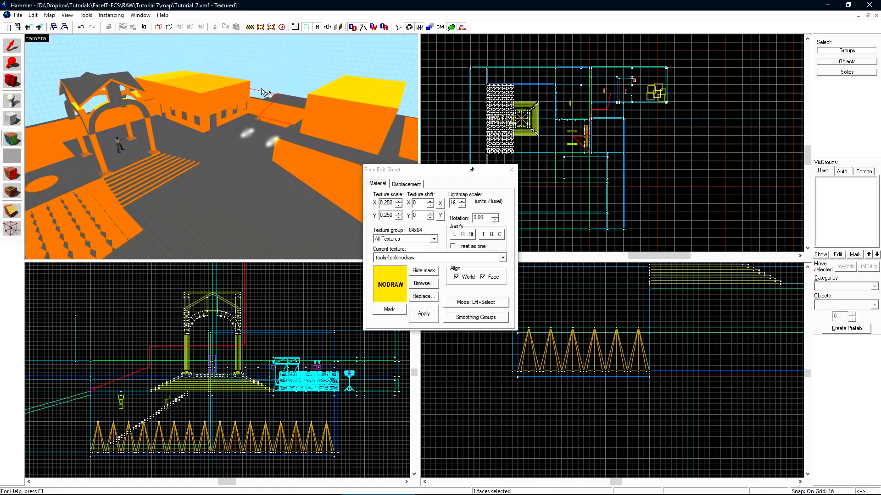
left_click(357, 93)
key("shift+s")
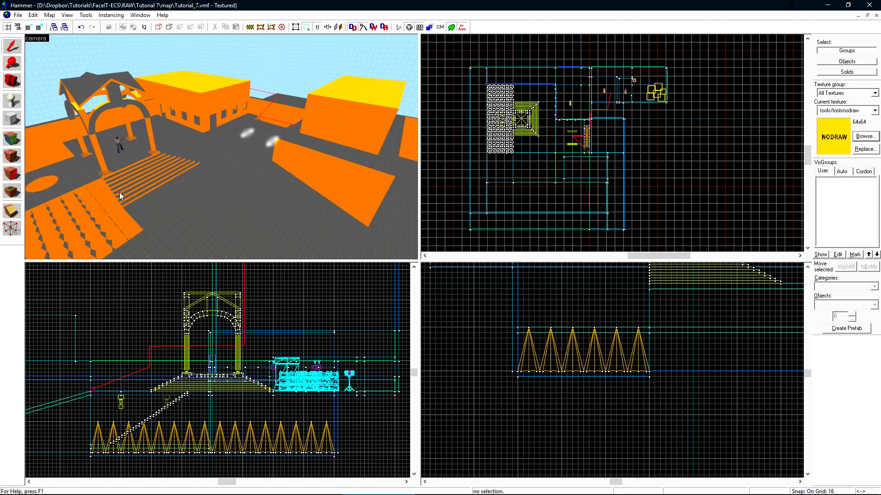
- Compile the map with the unhidden brushes included, and close the compile window during the PortalFlow stage
left_click(398, 28)
left_click(501, 306)
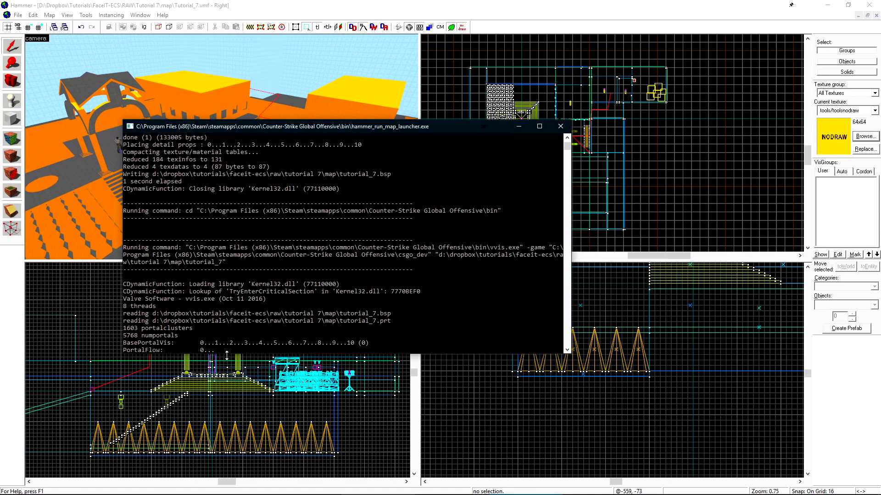
left_click(561, 128)
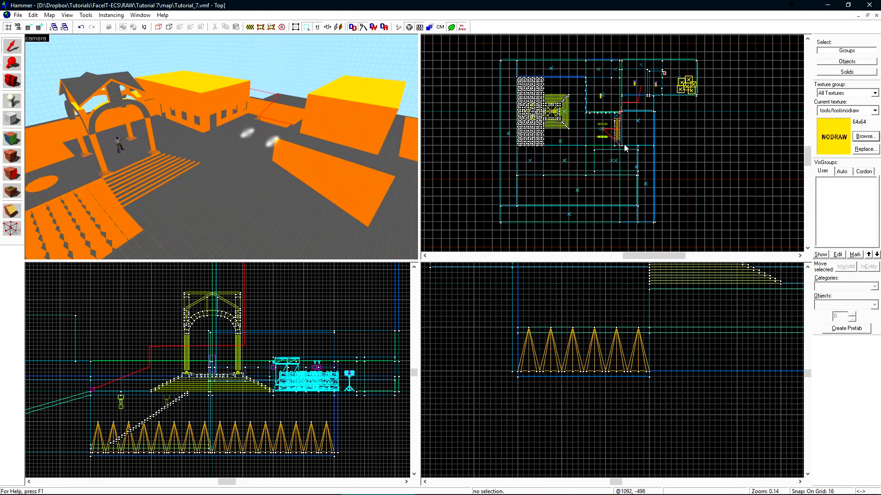
- Load the map's default portal file, Tutorial_7.prt, and maximize the 3D view
left_click(49, 15)
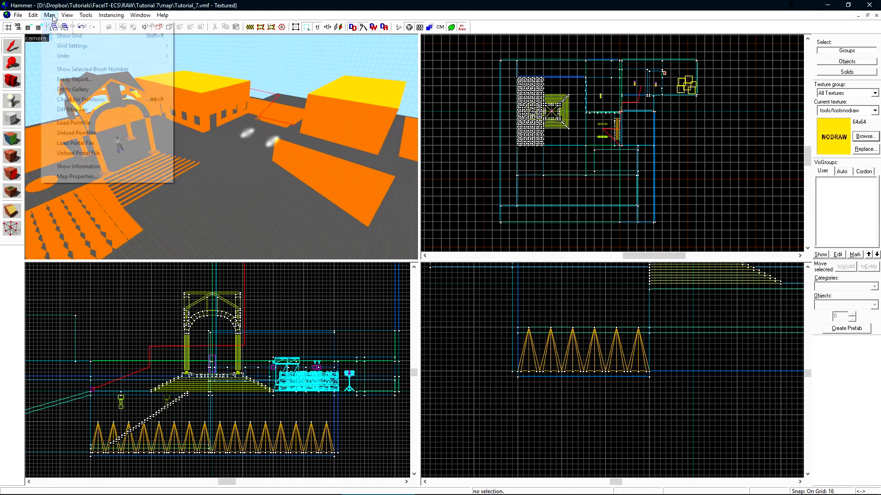
left_click(103, 141)
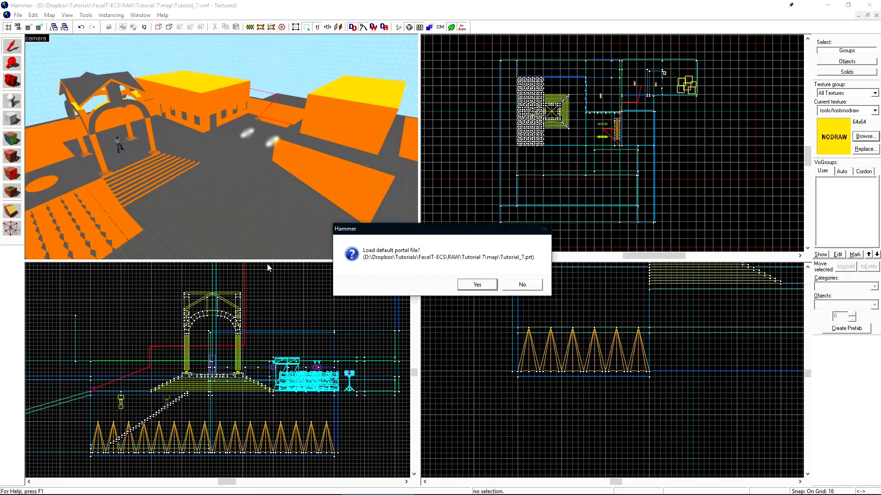
left_click(477, 285)
key("shift+z")
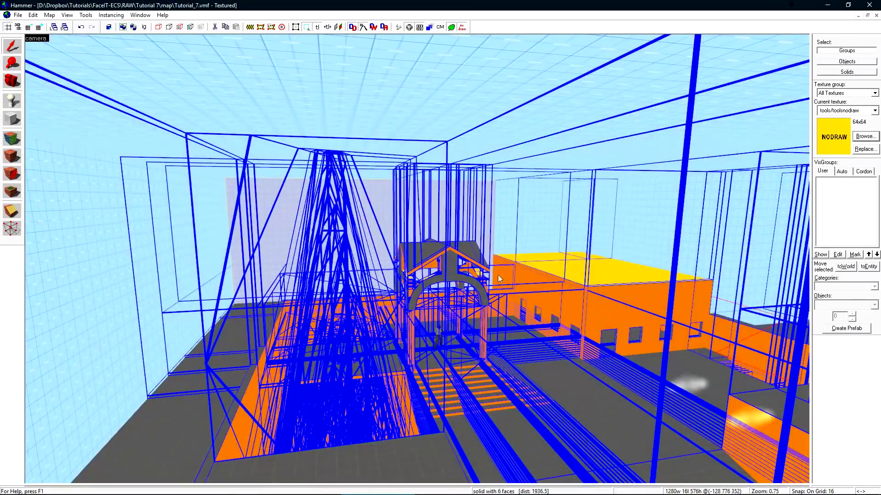
- Examine the blue portal lines around the arched structure, the stairs and the spike pit in 3D
key("z")
key("a")
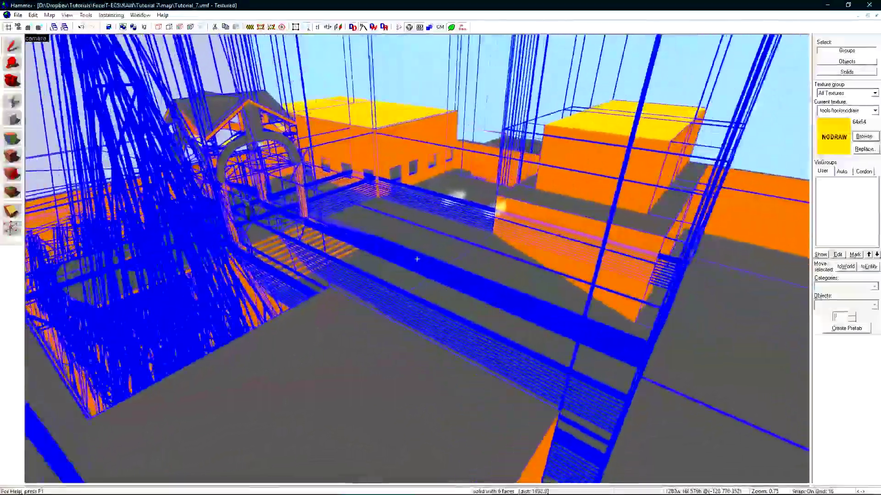
key("z")
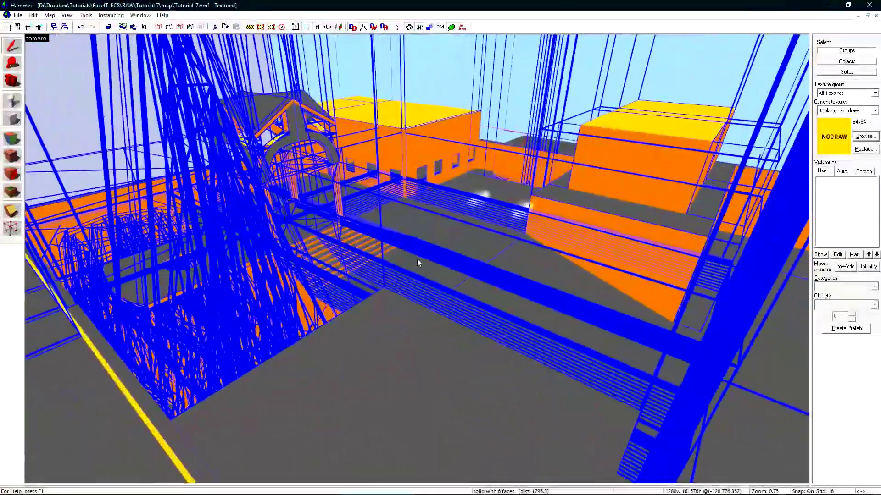
key("w")
key("d")
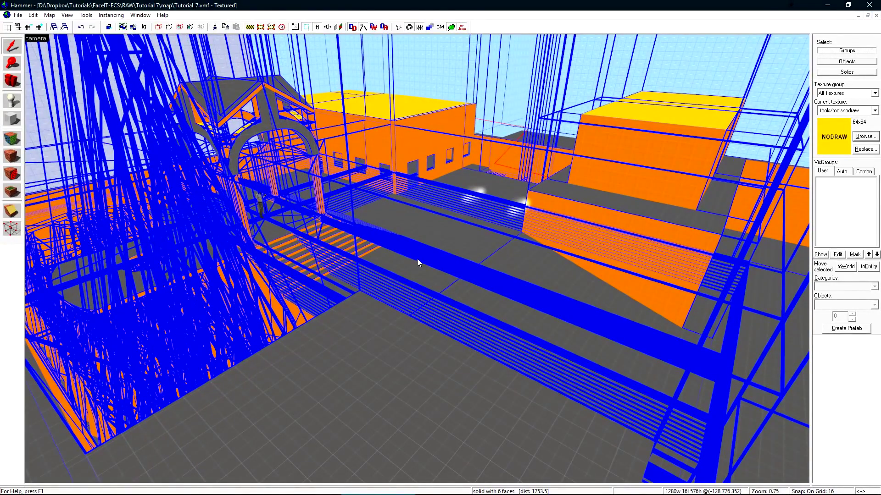
key("s")
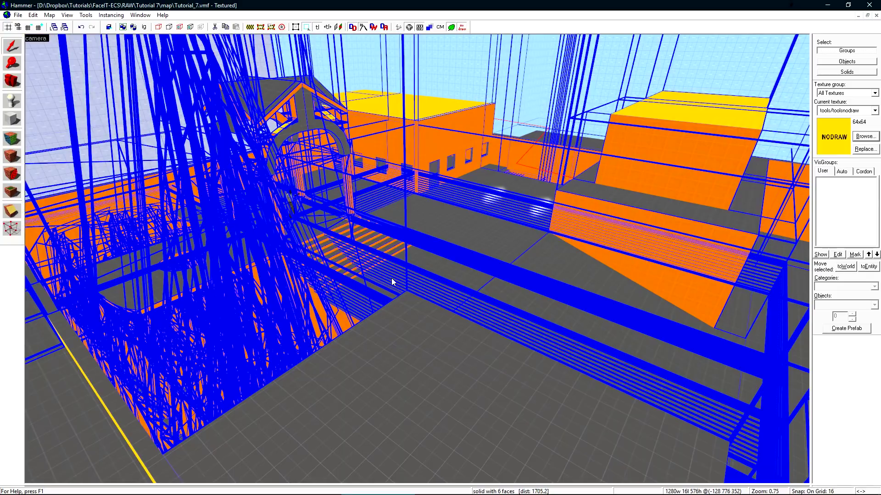
key("z")
key("w")
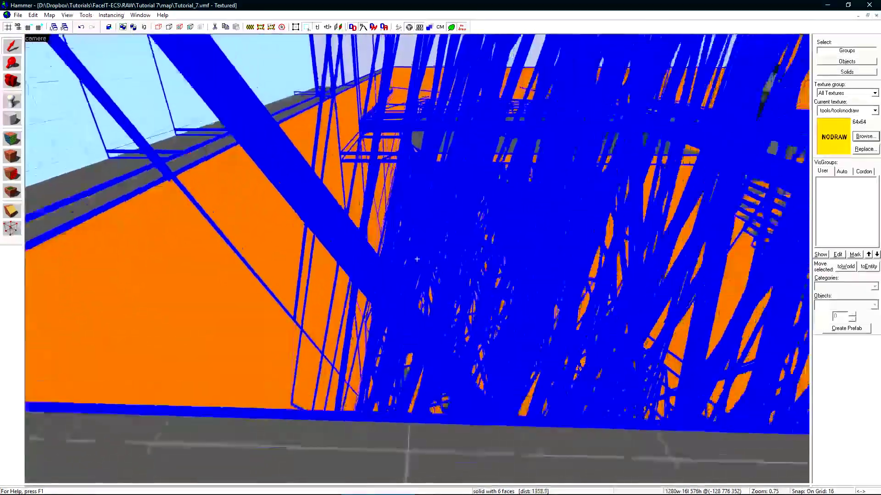
key("z")
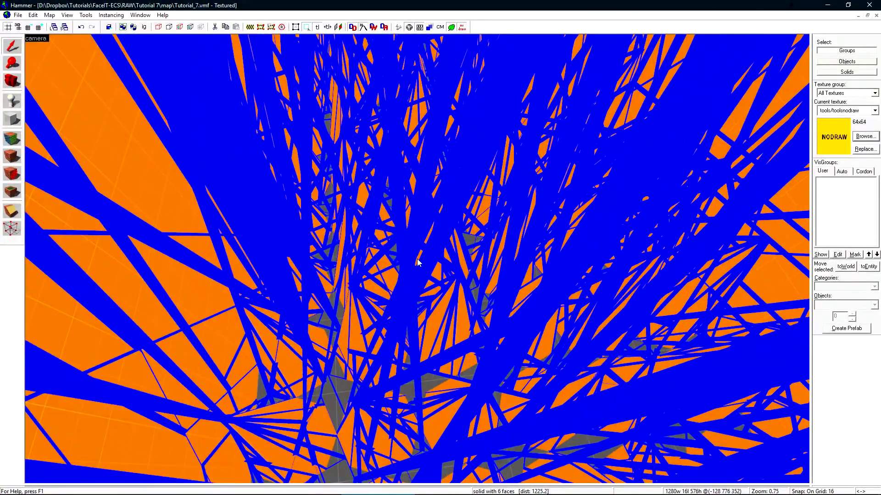
- Unload the portal file and tie the group of spikes in the pit to a func_detail entity
left_click(49, 15)
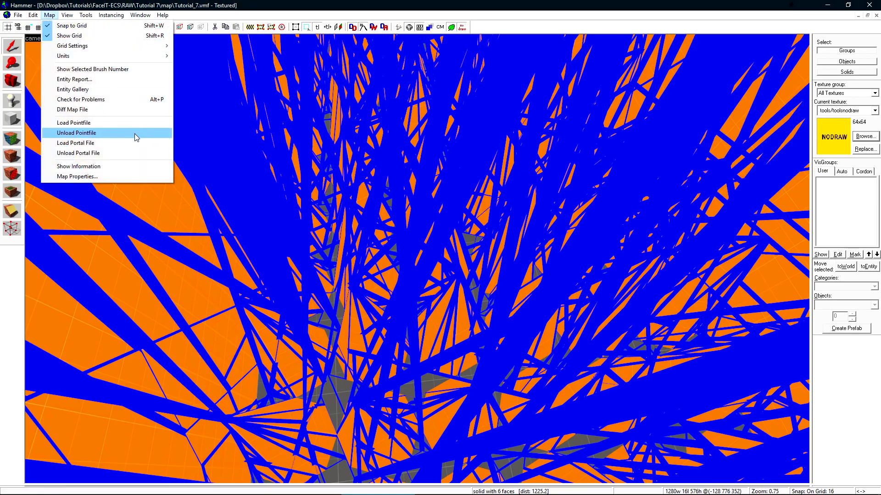
left_click(119, 152)
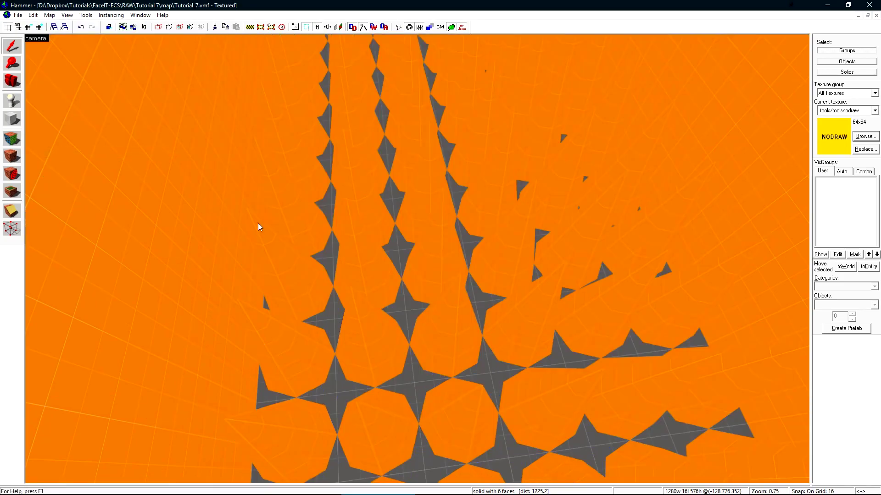
key("z")
key("s")
key("z")
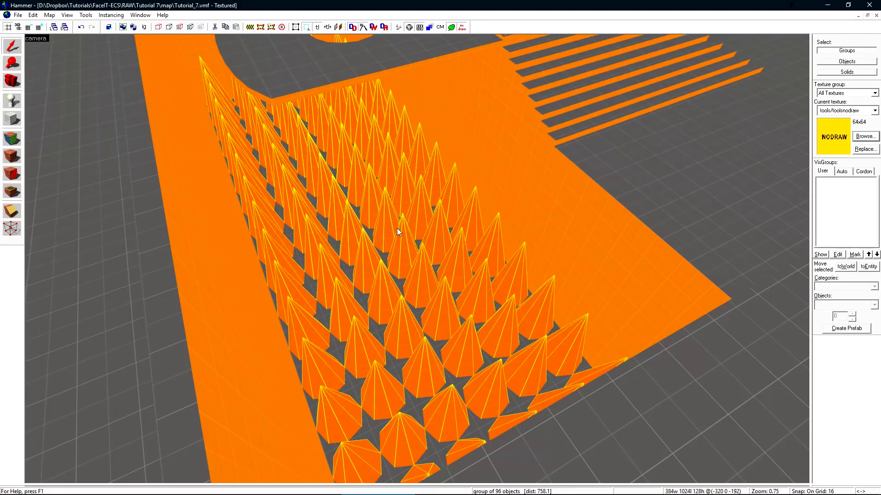
key("ctrl+t")
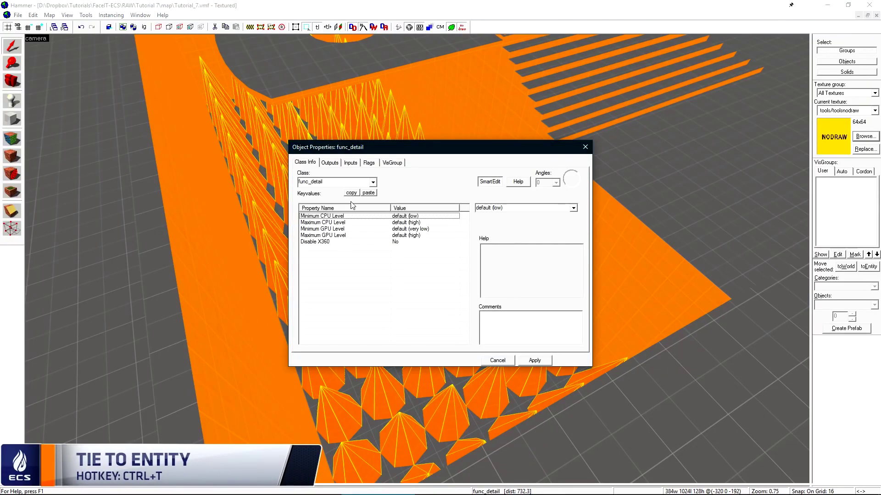
double_click(335, 183)
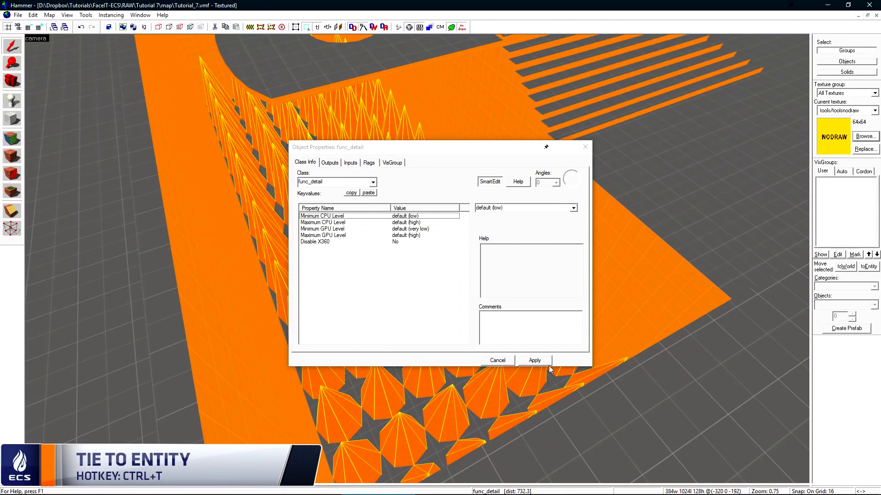
left_click(504, 361)
- Compile the map again with BSP and VIS using the func_detail spikes
left_click(399, 27)
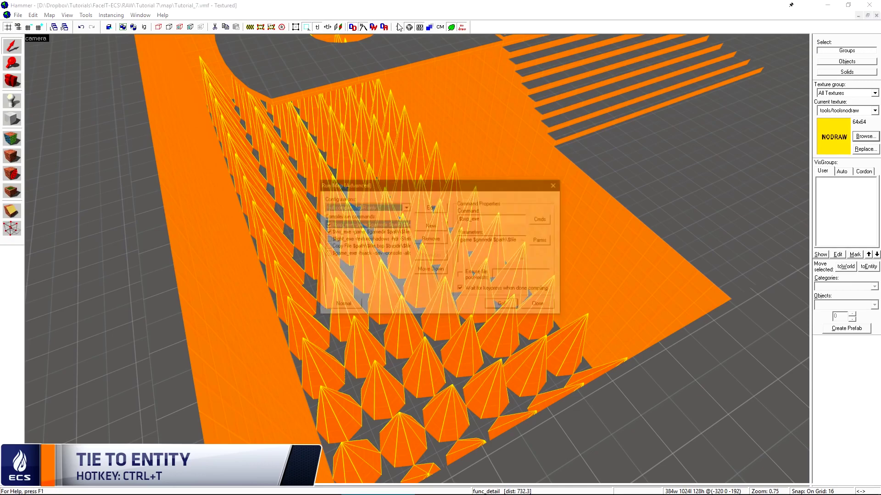
left_click(503, 306)
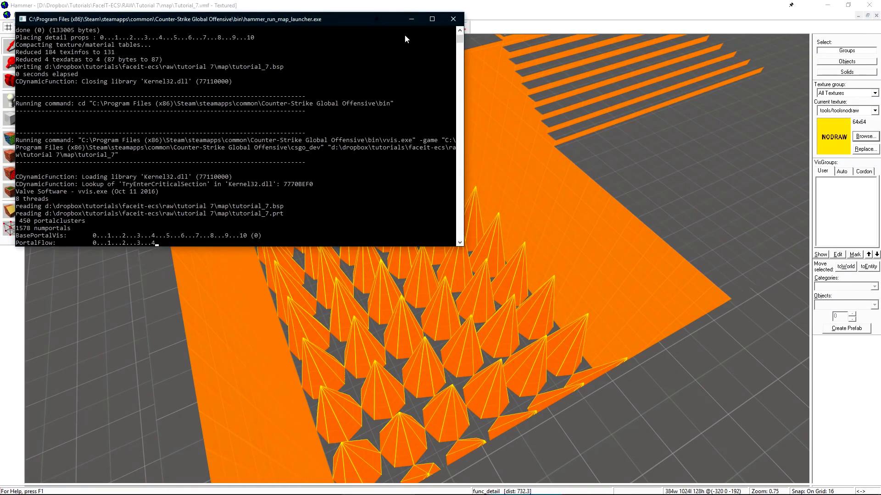
- Close the compile window and load the map's default portal file
left_click(452, 20)
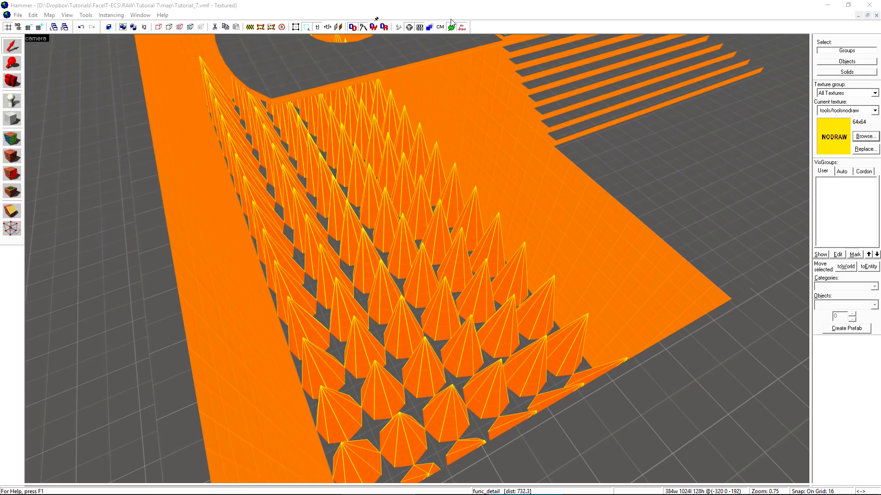
left_click(49, 15)
left_click(87, 142)
left_click(476, 285)
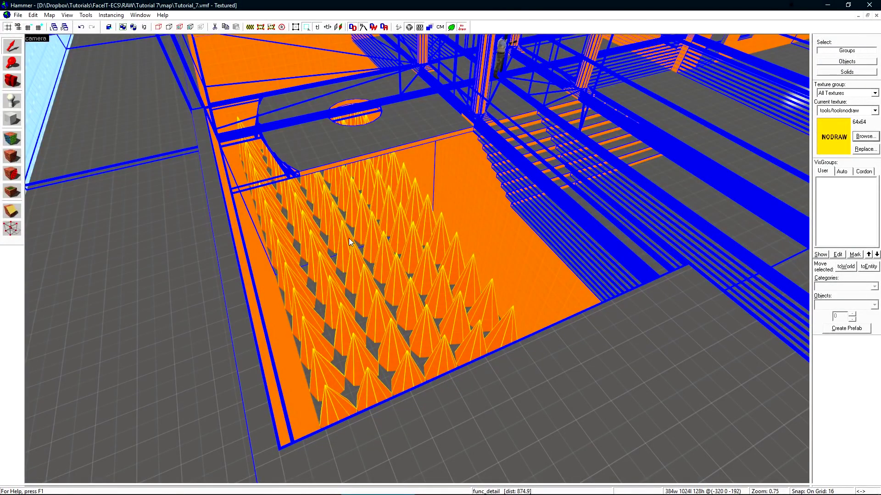
- Examine the portal lines around the func_detail spikes and inspect the entity properties of the arched structure with its steps
key("z")
key("s")
key("z")
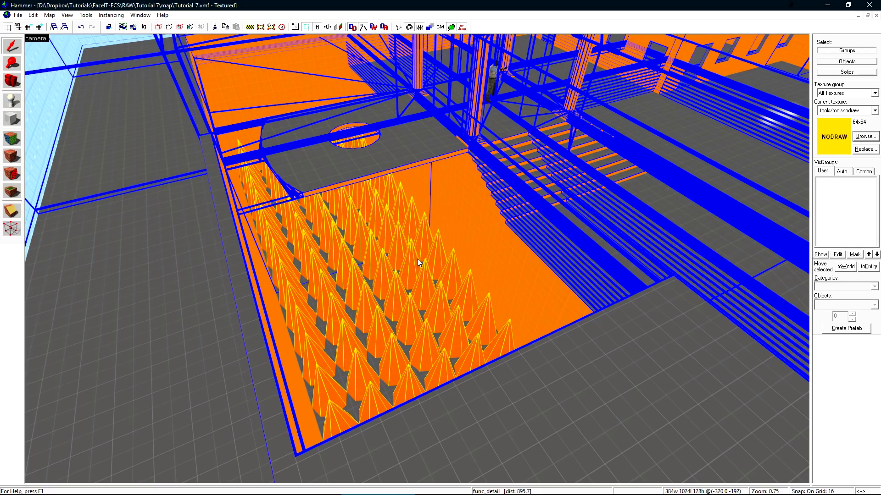
key("z")
key("z")
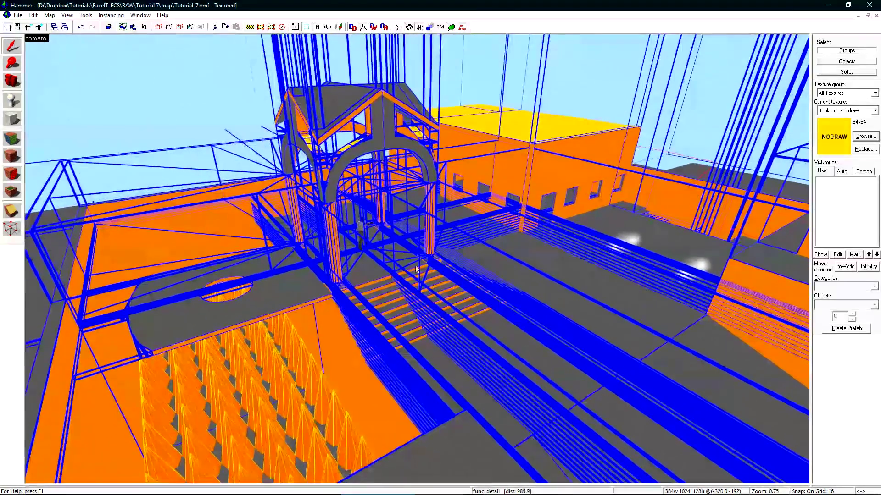
left_click(397, 285)
double_click(392, 278)
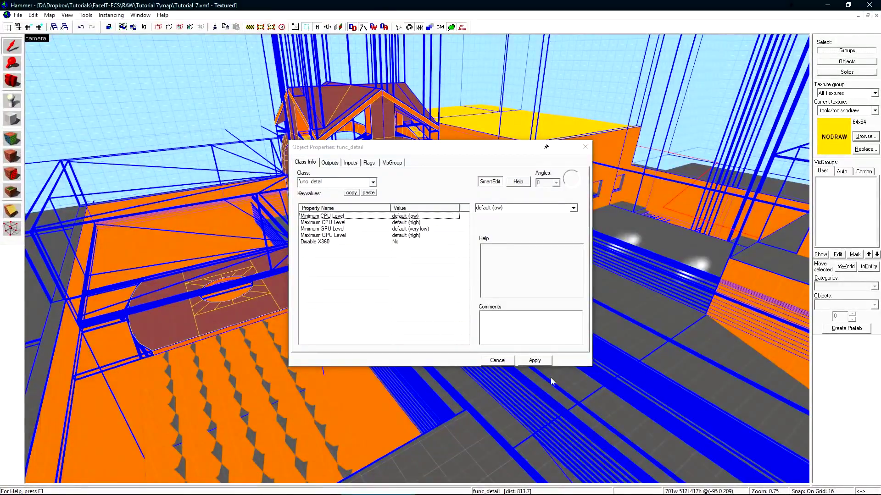
left_click(503, 359)
- Inspect the entity properties of the narrow sunken staircase beside the wall
key("z")
key("w")
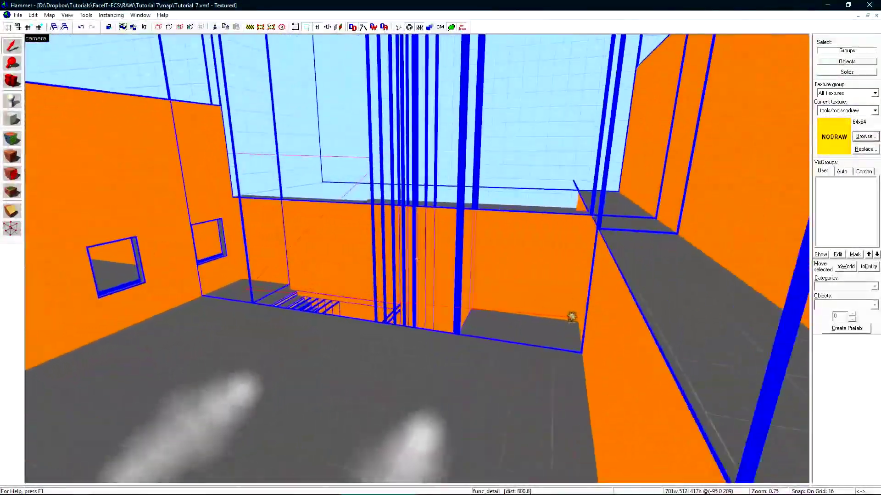
key("z")
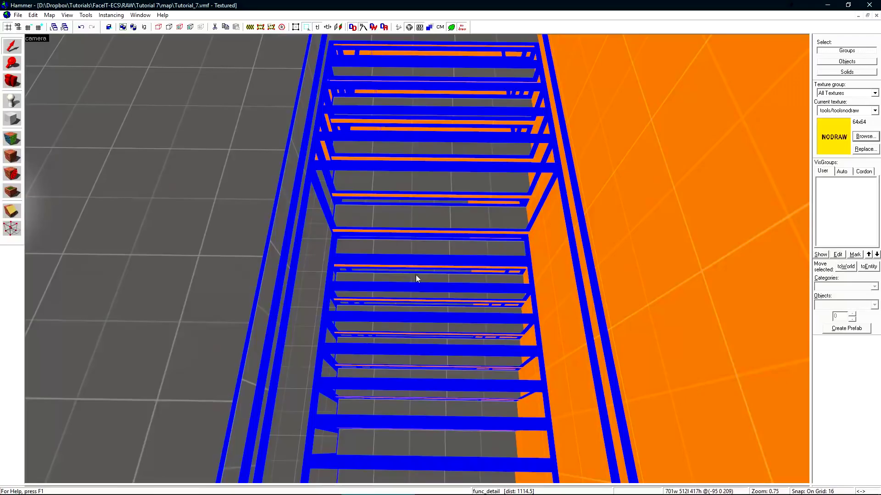
double_click(424, 248)
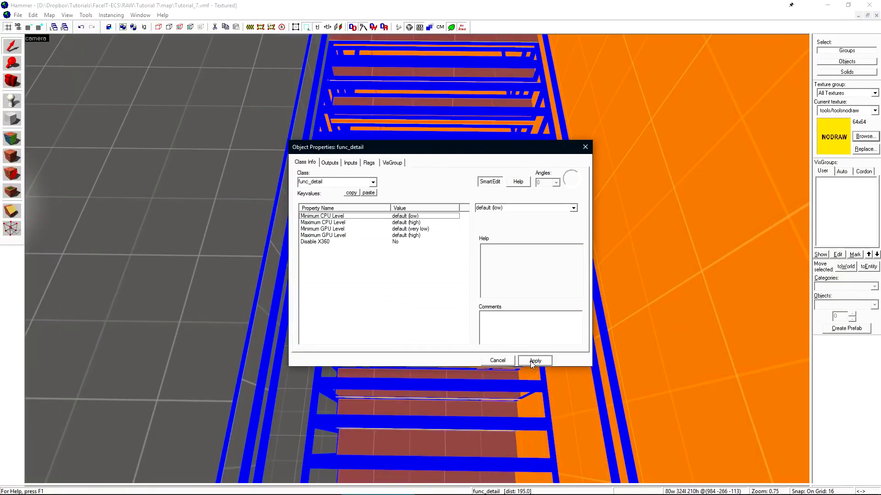
left_click(497, 361)
- Select the sloped ramp brush in the 3D view and unload the portal file
key("z")
key("s")
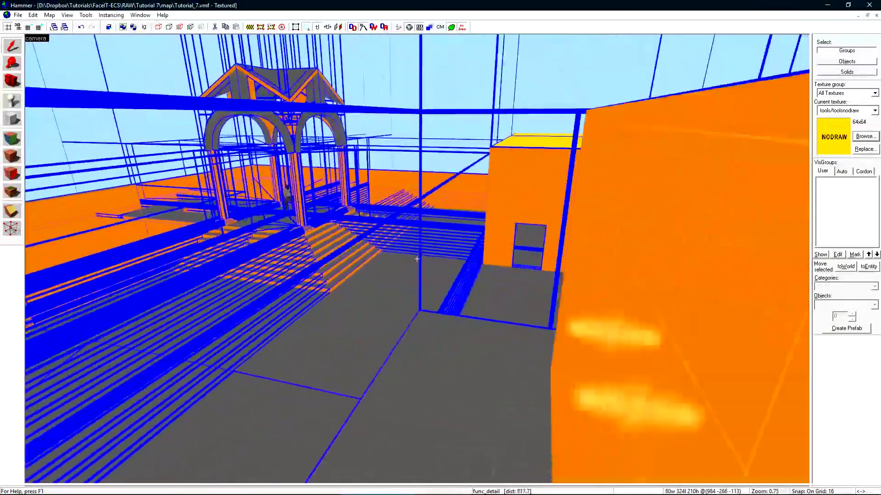
key("z")
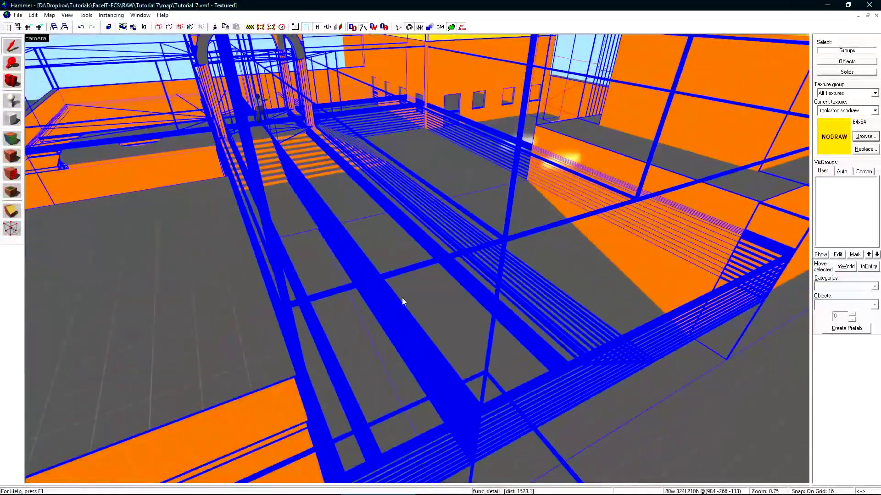
left_click(565, 281)
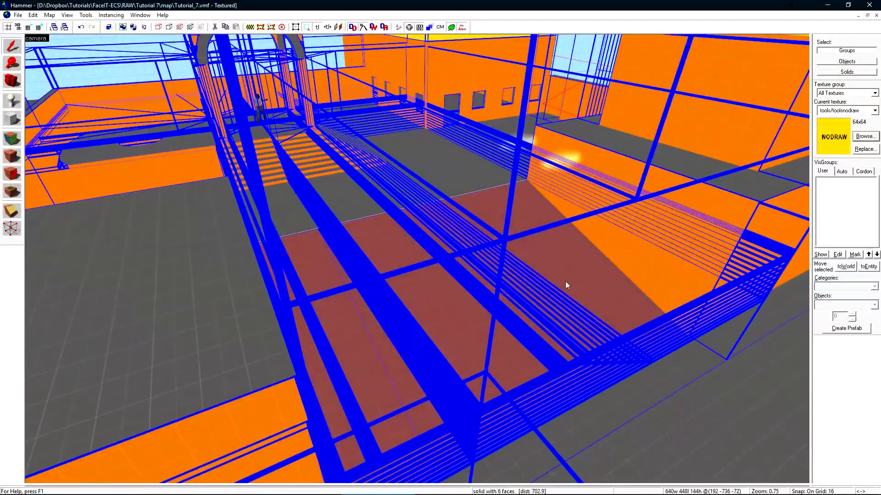
left_click(48, 15)
left_click(80, 152)
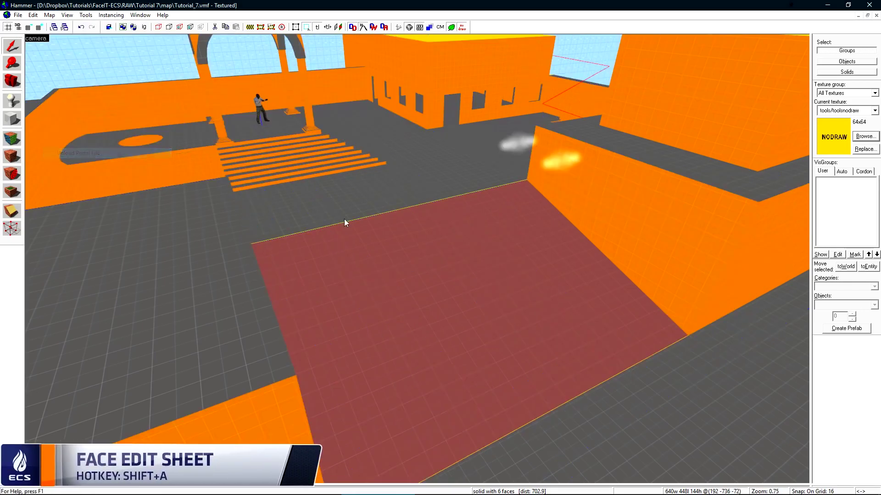
- Restore the four-view layout and apply the tools/toolsnodraw texture to the ramp's top face
key("shift+z")
key("shift+a")
left_click(232, 37)
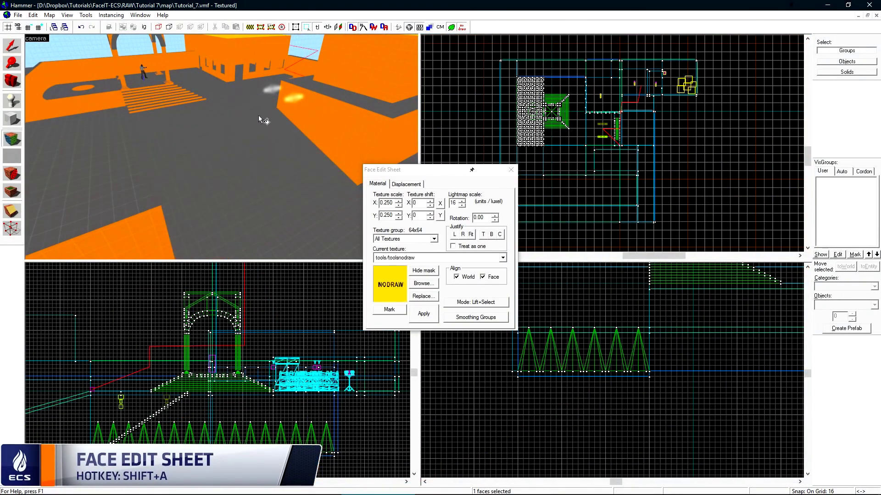
right_click(269, 157)
key("shift+s")
- Hide everything except the ramp brush and unload the pointfile
left_click(255, 159)
middle_click_drag(43, 399, 208, 371)
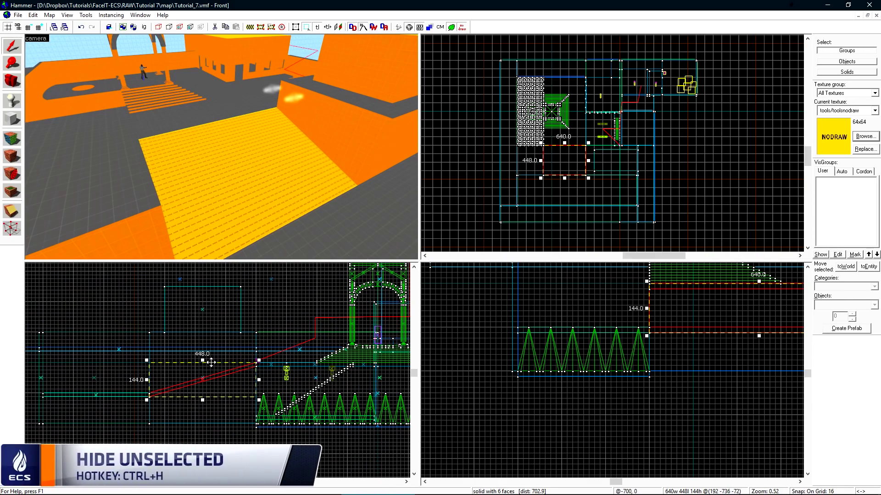
key("ctrl+h")
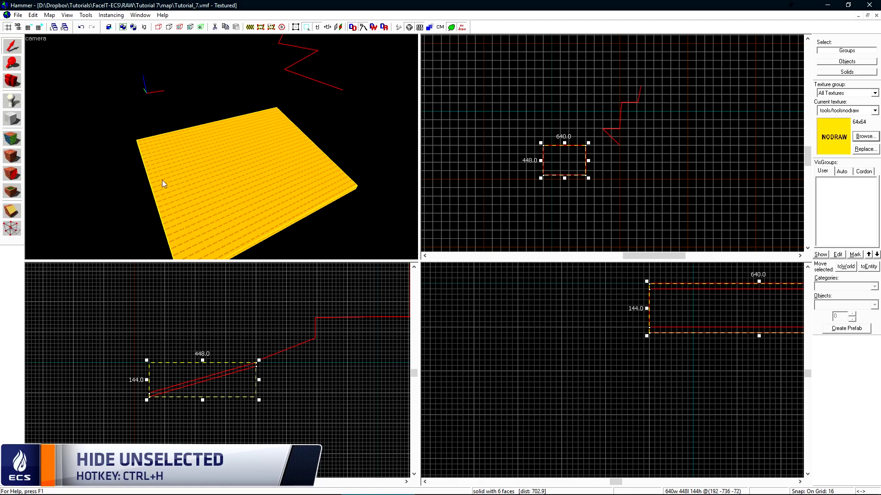
scroll(246, 364, "up", 5)
left_click(354, 127)
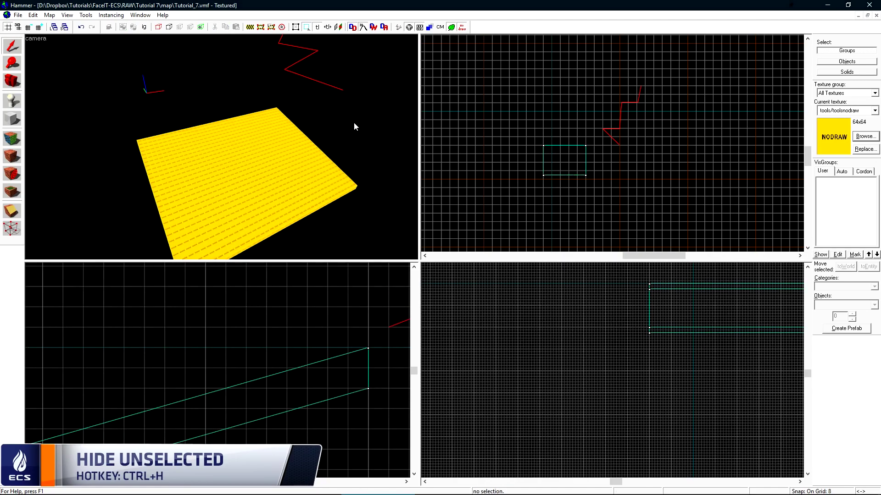
left_click(33, 15)
mouse_move(49, 15)
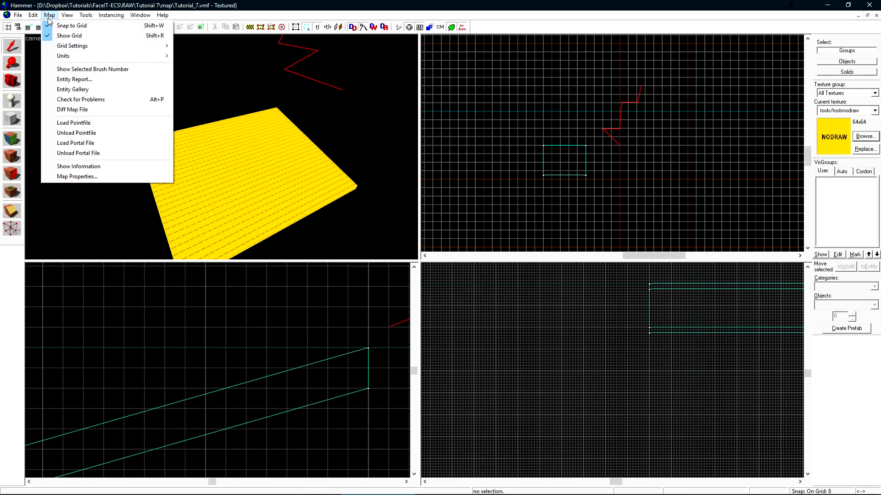
left_click(100, 133)
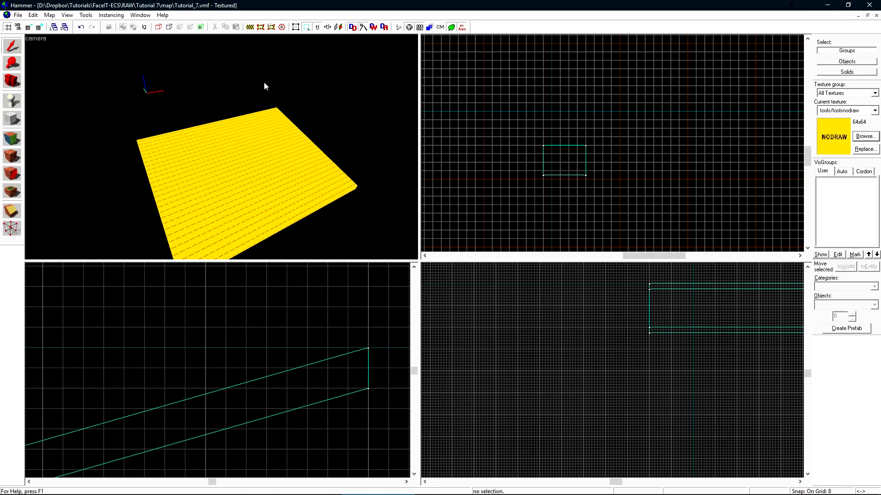
- Create a block 640 wide, 28 long and 8 high as the first stair step at the ramp's upper end
key("shift+b")
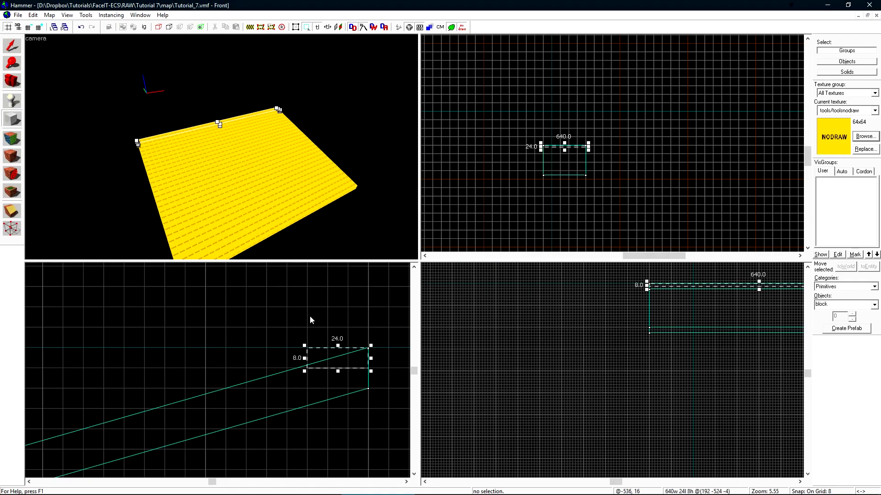
left_click_drag(308, 357, 265, 347)
scroll(309, 363, "up", 6)
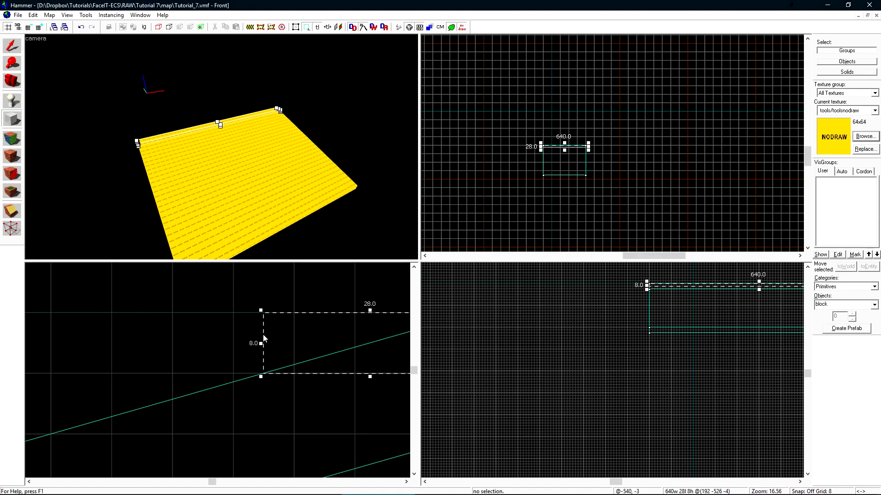
scroll(267, 339, "down", 5)
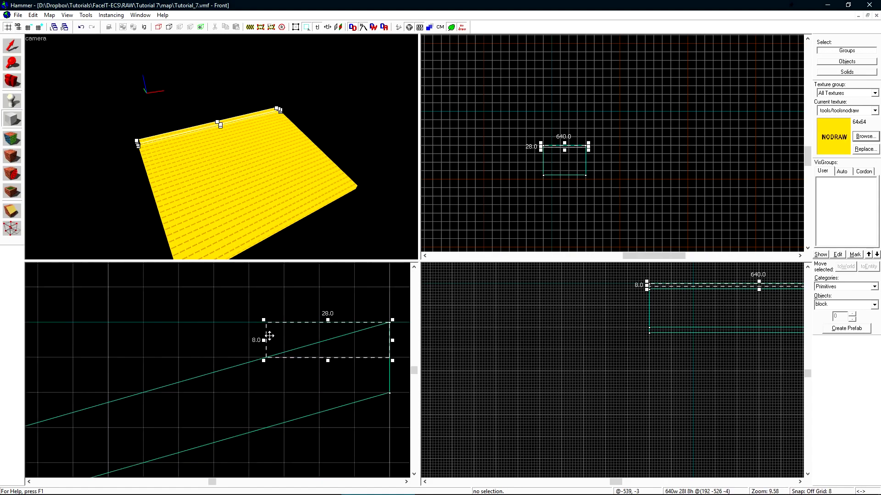
scroll(266, 356, "up", 11)
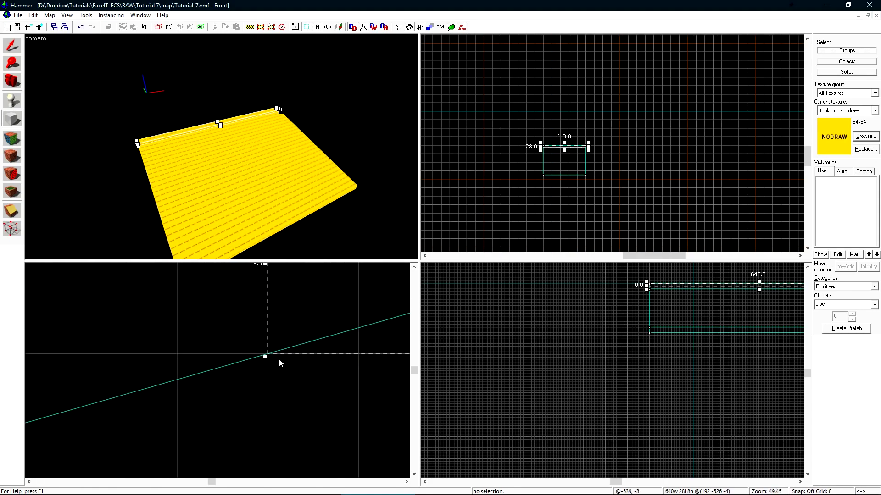
scroll(297, 345, "down", 14)
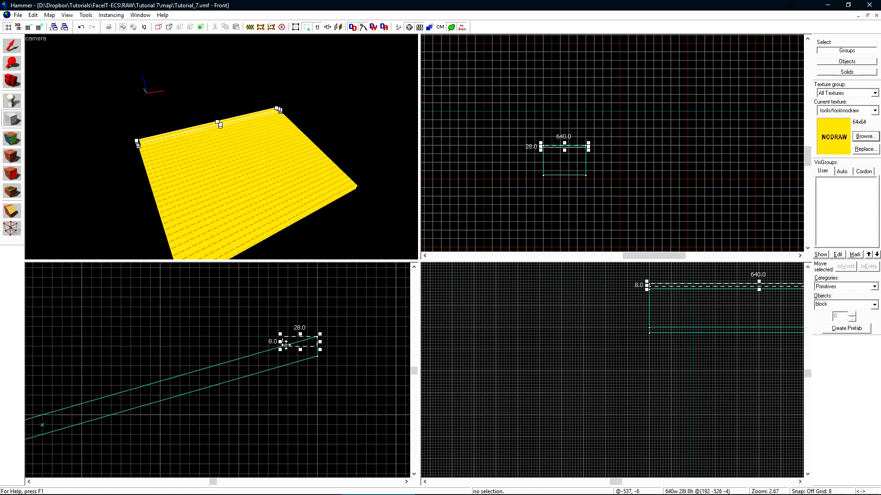
key("Return")
- Filter the textures by "dev" and texture the new step with a grey tread and an orange riser from the dev measure set
key("z")
key("w")
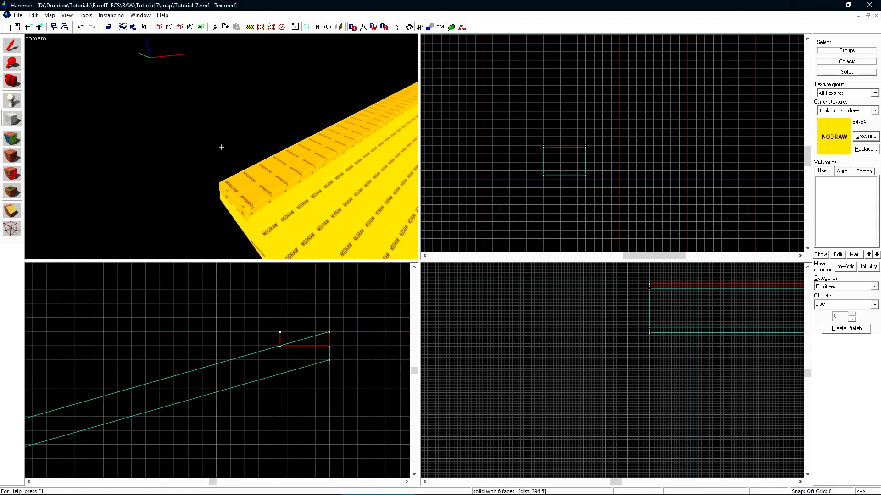
key("z")
key("shift+a")
left_click(423, 284)
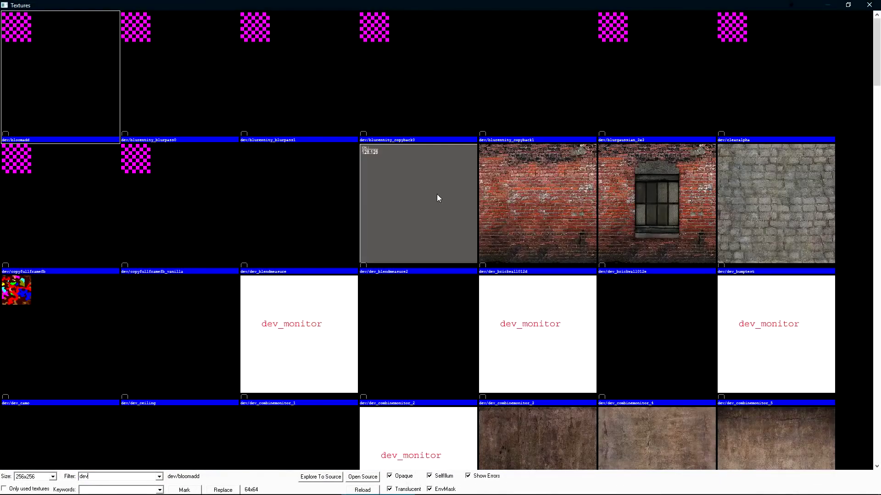
double_click(399, 195)
right_click(161, 182)
- Select the ramp together with the new step and hide all other objects
key("shift+s")
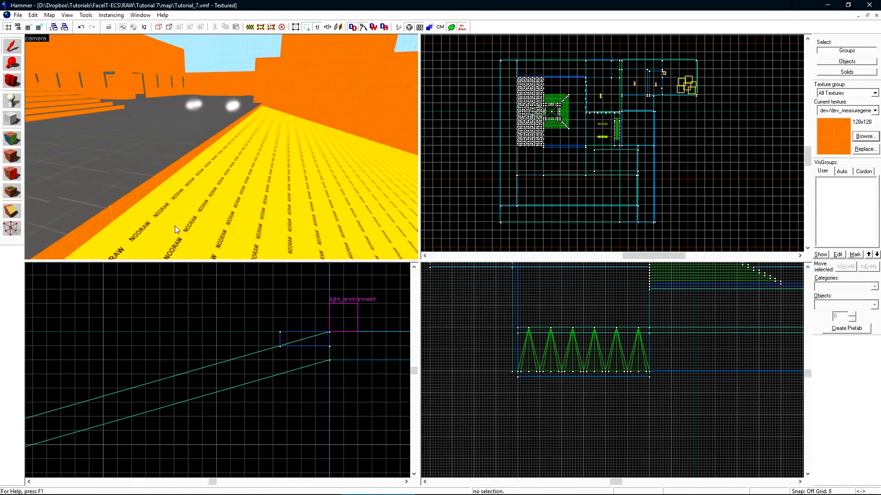
left_click(176, 171)
left_click(205, 180, "ctrl")
key("ctrl+h")
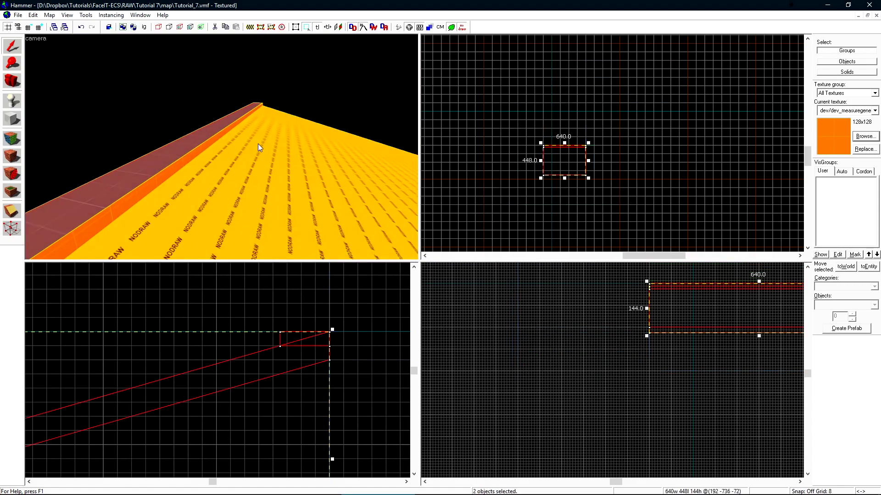
- Copy the step one position down the slope and group the two steps
left_click(125, 184)
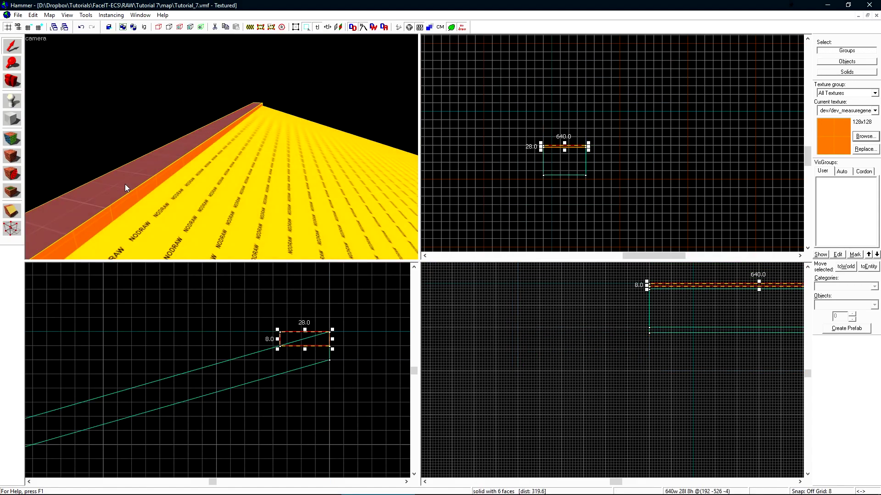
scroll(311, 332, "up", 2)
left_click_drag(327, 337, 242, 360)
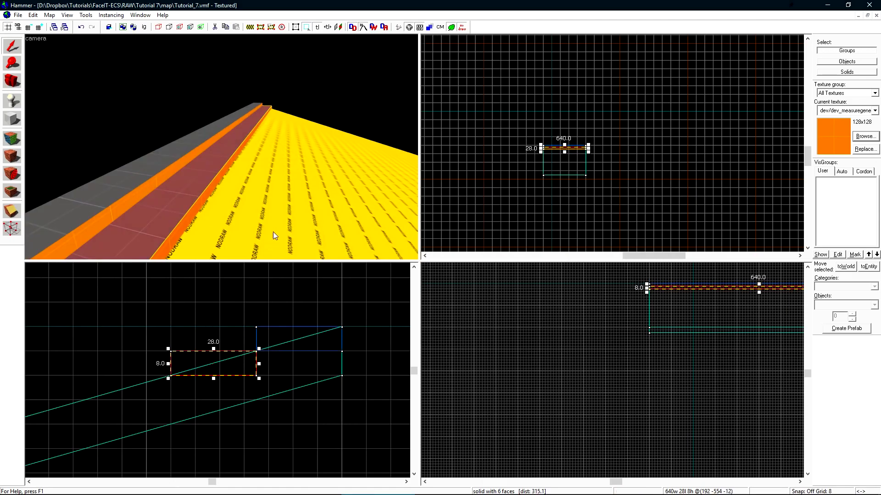
left_click(172, 159, "ctrl")
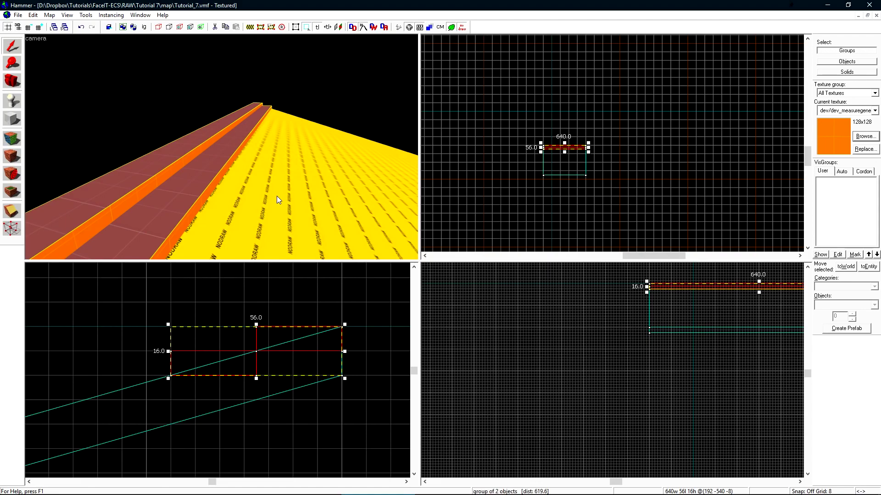
- Duplicate the two-step group twice down the slope and group all six steps together
mouse_move(280, 353)
left_mouse_down()
mouse_move(144, 388)
mouse_move(119, 404)
left_mouse_up()
middle_click_drag(137, 388, 314, 382)
left_click_drag(313, 382, 171, 420)
left_click(208, 237, "ctrl")
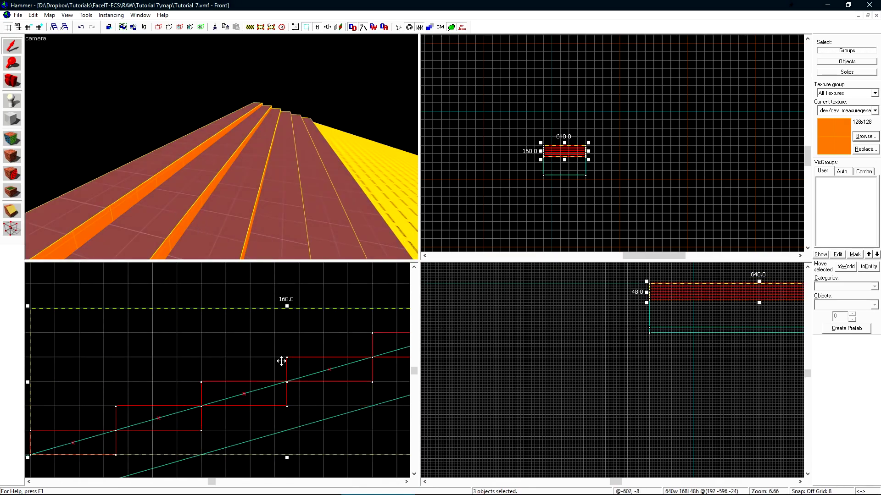
scroll(281, 359, "down", 6)
key("ctrl+g")
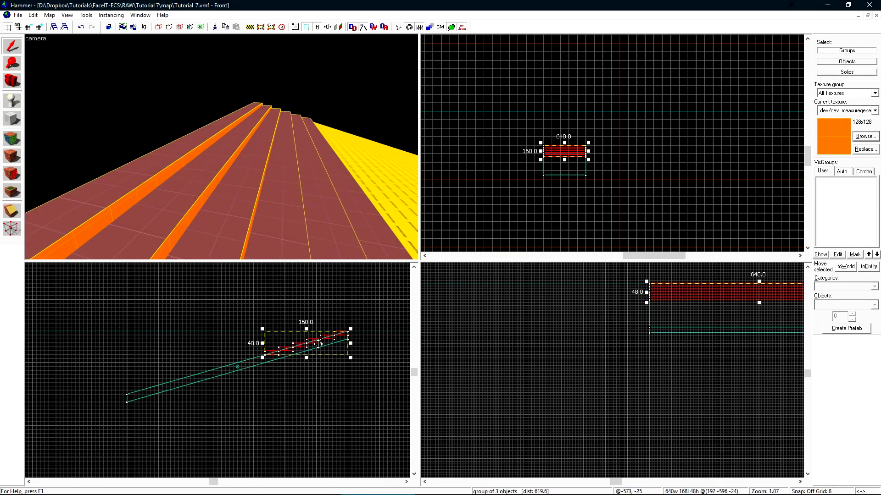
- Duplicate the six-step group twice down the slope so the stairs run past the ramp's lower end
scroll(250, 356, "up", 12)
left_click_drag(204, 375, 201, 391)
scroll(288, 346, "down", 13)
left_click_drag(274, 347, 180, 365, "shift")
scroll(200, 376, "up", 7)
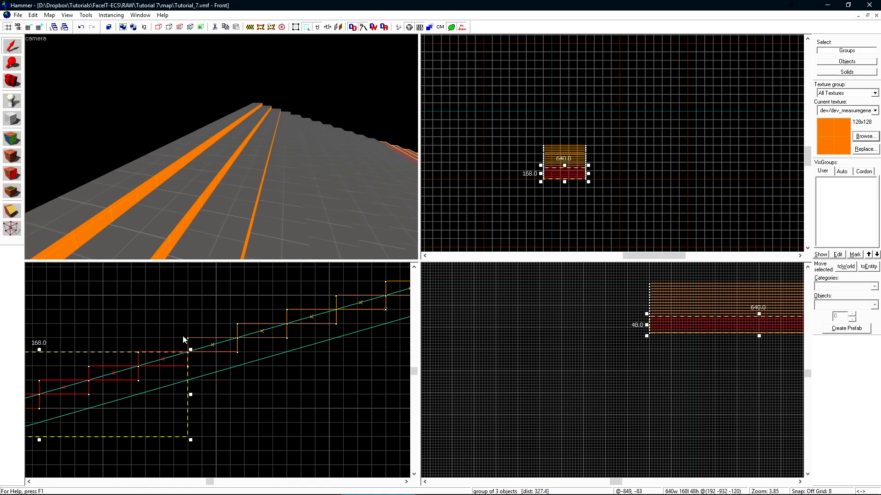
scroll(186, 388, "down", 6)
scroll(124, 397, "up", 5)
key("z")
key("d")
key("d")
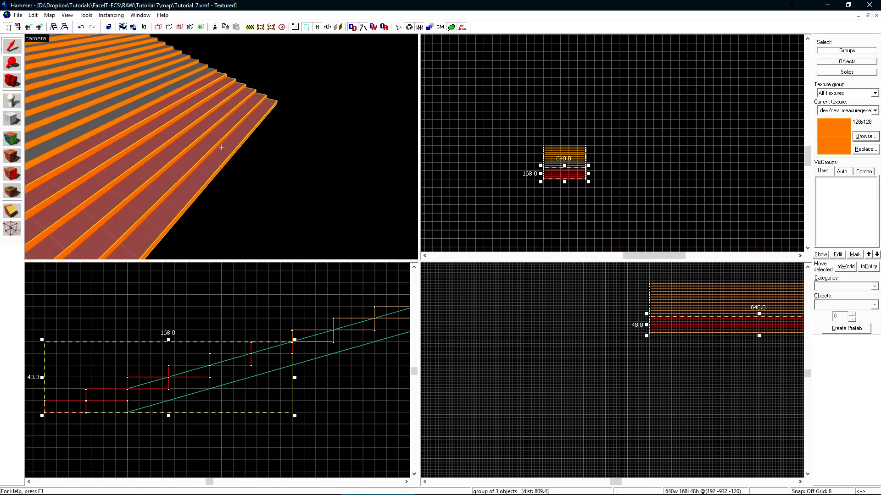
key("z")
key("w")
key("a")
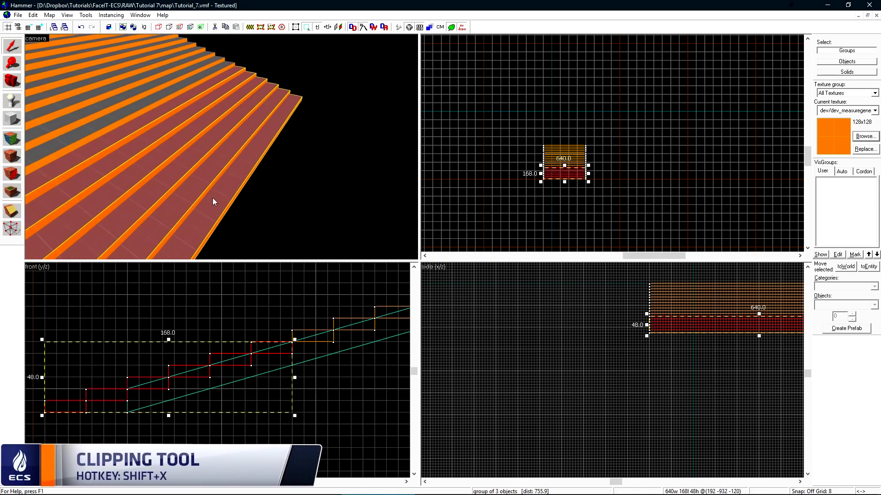
- Clip off the part of the selected six-step group that extends past the ramp's lower end, using the Clipping tool
scroll(116, 392, "up", 4)
key("shift+x")
left_click_drag(140, 378, 139, 382)
key("shift+x")
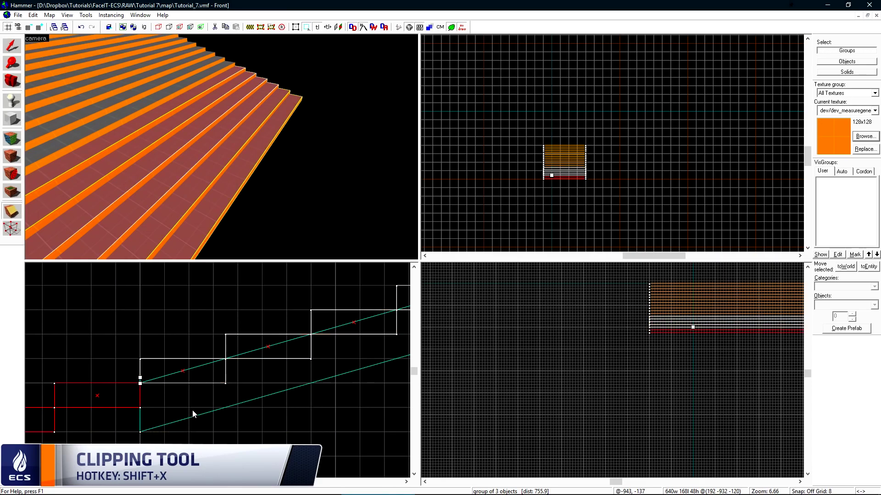
key("Return")
- Select all three stair groups and tie them together into a single func_detail entity
key("s")
key("z")
key("shift+s")
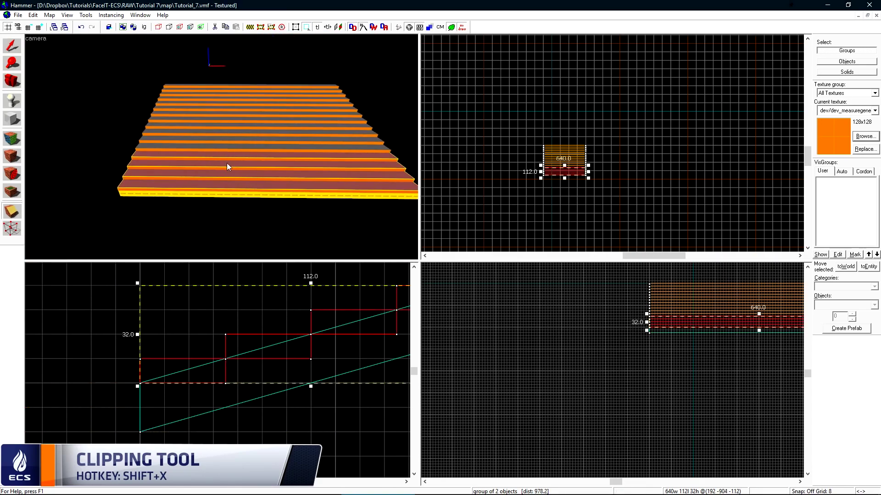
left_click(251, 144)
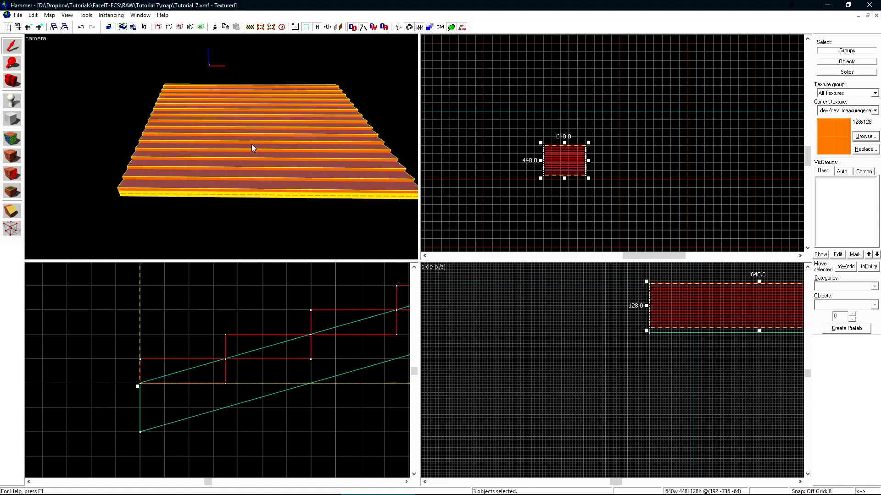
key("ctrl+t")
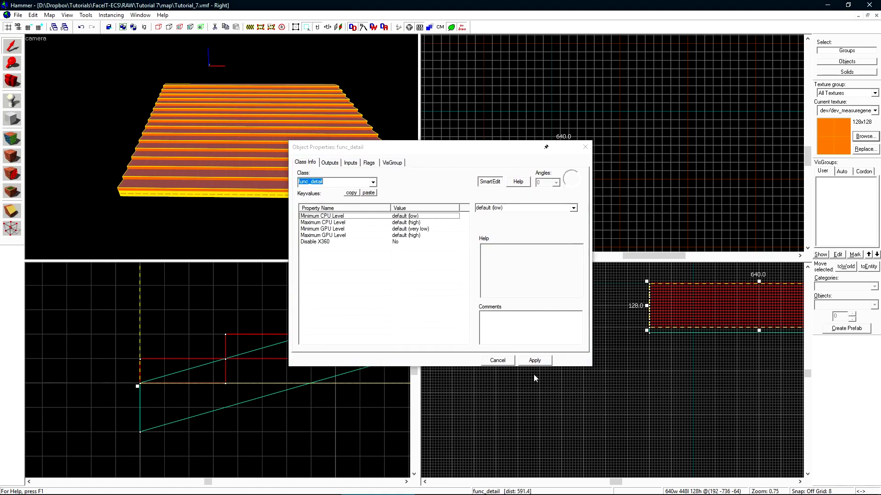
left_click(535, 362)
left_click(502, 362)
- Clip the stairs along the ramp's sloped surface so the parts of the steps overlapping the nodraw ramp are removed
key("z")
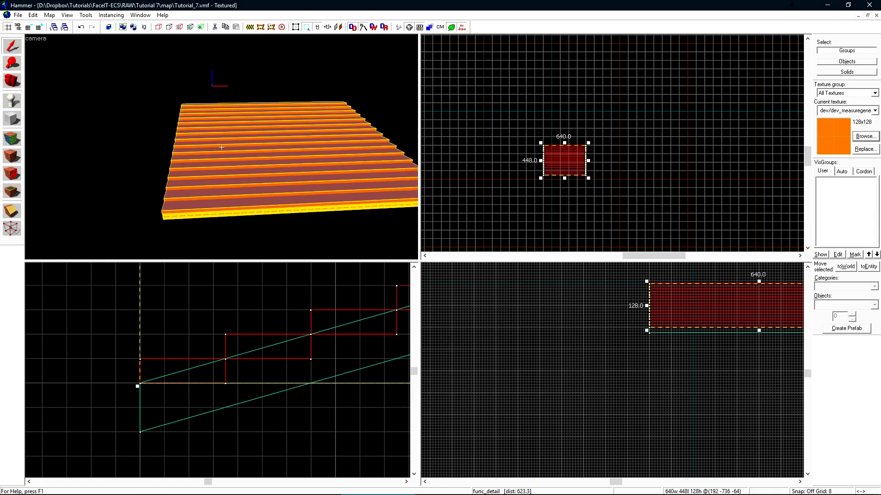
key("w")
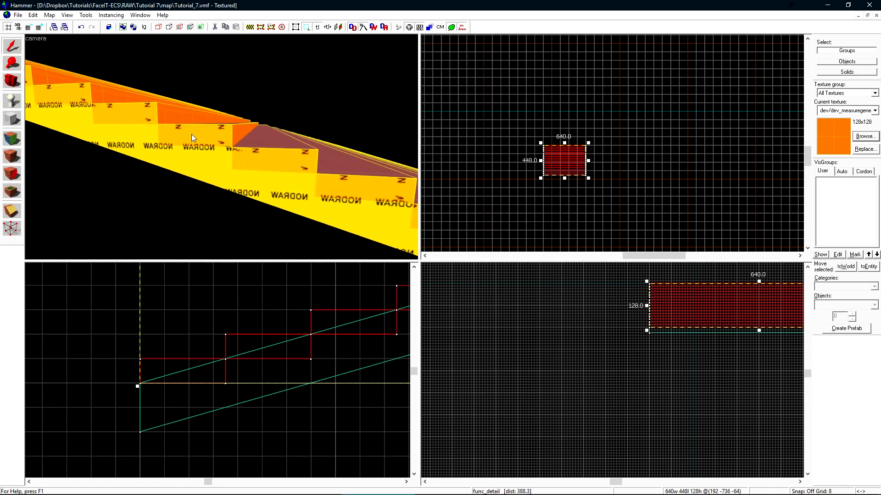
key("shift+x")
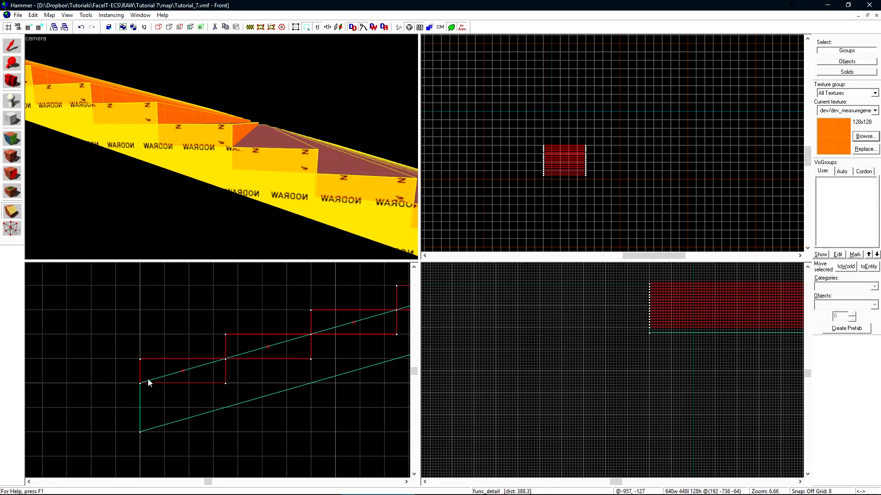
left_click_drag(140, 382, 202, 372)
scroll(141, 386, "down", 13)
scroll(305, 353, "up", 15)
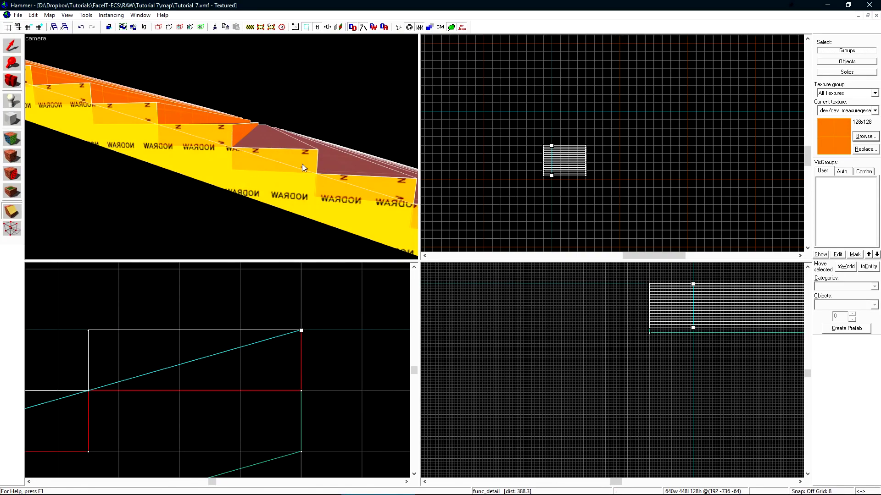
key("Return")
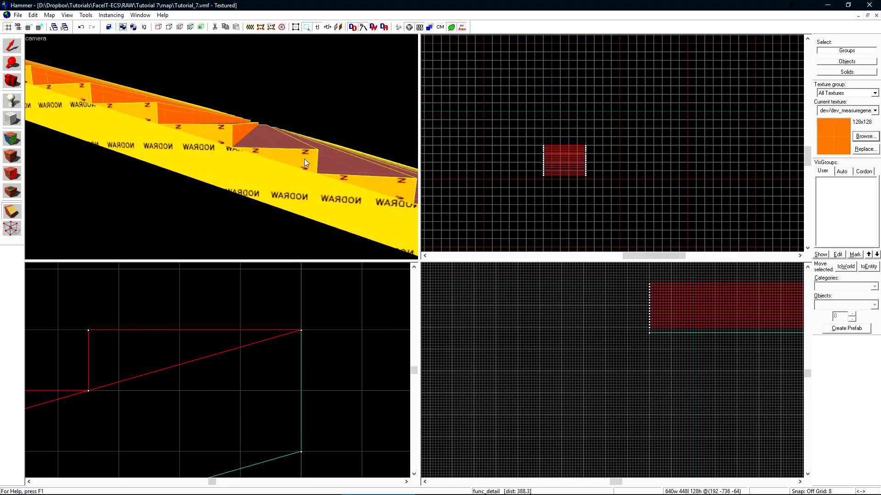
- Narrow the func_detail stairs to about 508 units wide so part of the nodraw ramp beneath is exposed
left_click(12, 46)
scroll(533, 166, "up", 5)
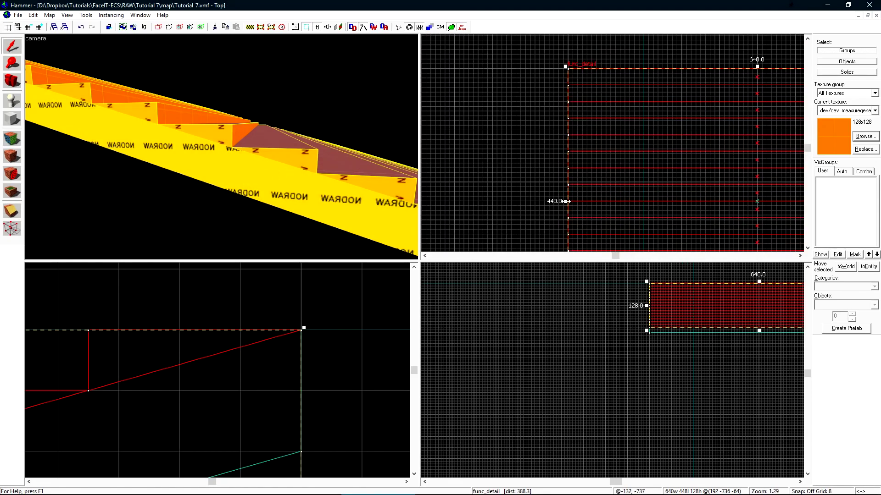
left_click_drag(566, 201, 644, 205)
key("z")
key("w")
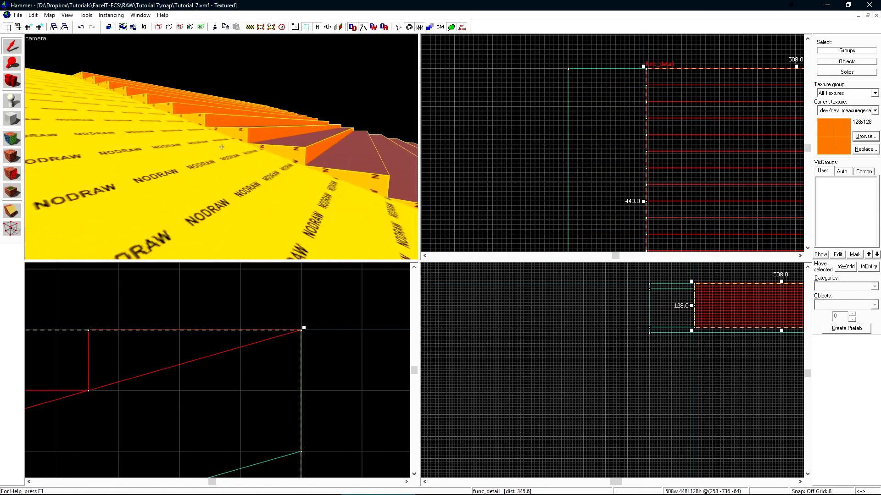
- Examine the ramp and stairs in the flat 3D display mode and return to the textured mode
left_click(30, 38)
left_click(55, 91)
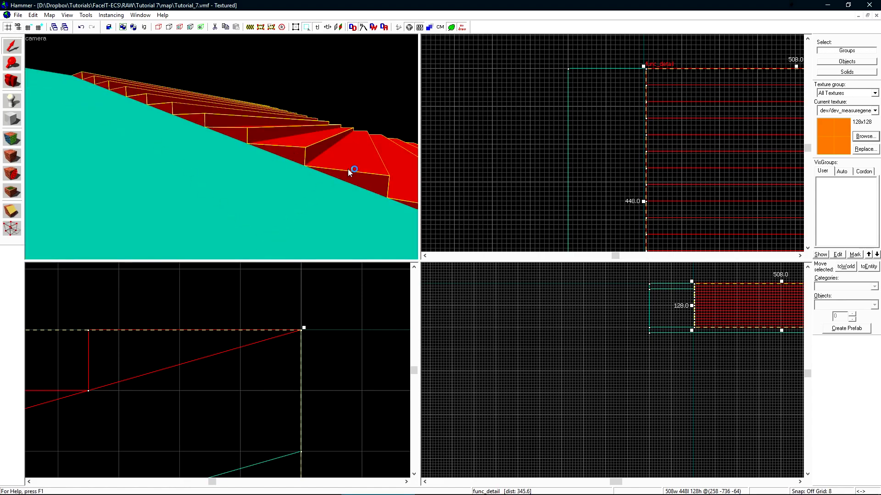
left_click(30, 38)
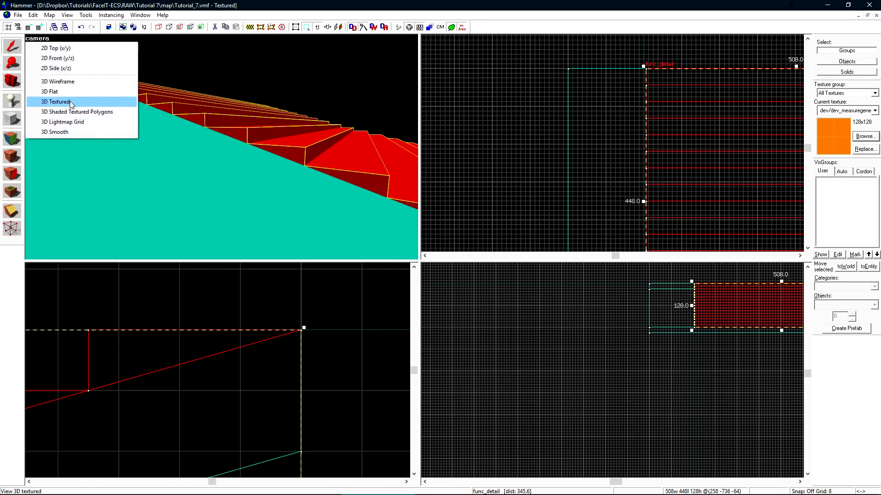
left_click(55, 101)
- Widen the stairs back to the ramp's full 640-unit width and unhide all the other map objects
scroll(650, 158, "up", 1)
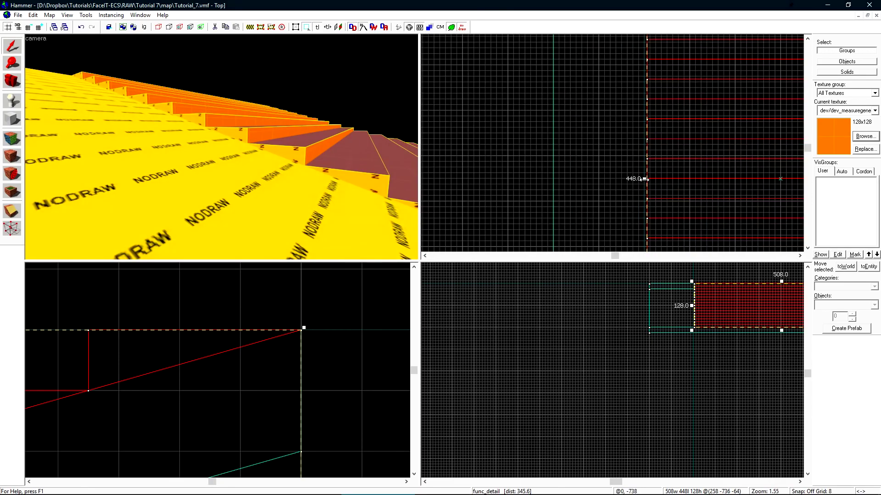
left_click_drag(644, 178, 513, 167)
scroll(575, 167, "up", 9)
key("Escape")
key("z")
key("s")
key("z")
key("u")
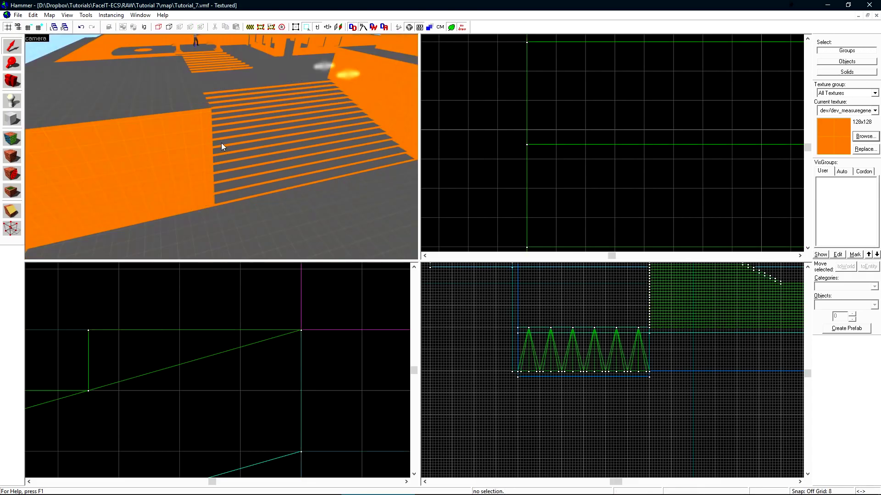
- Compile the map with BSP and VIS using the Full compile - HDR only configuration and close the compile window
key("z")
key("d")
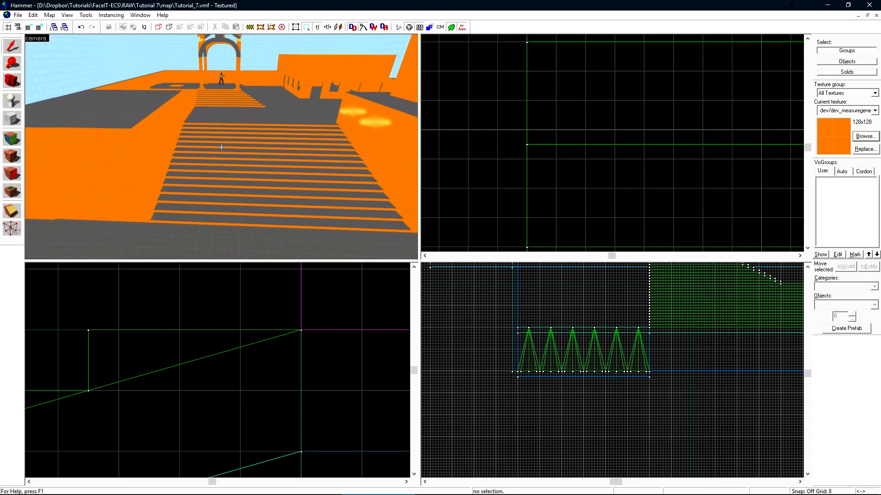
key("z")
left_click(399, 27)
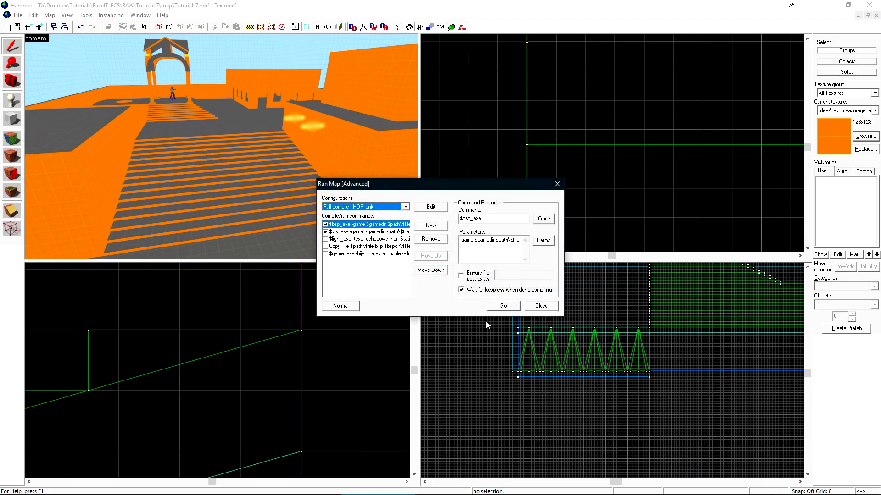
left_click(498, 305)
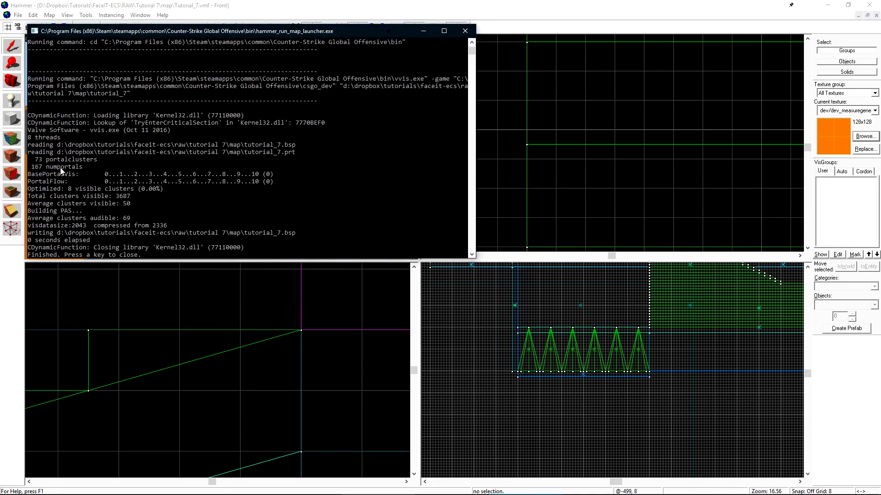
left_click(465, 31)
- Load the default portal file to examine the portals around the stairs, and unload it when done
left_click(49, 15)
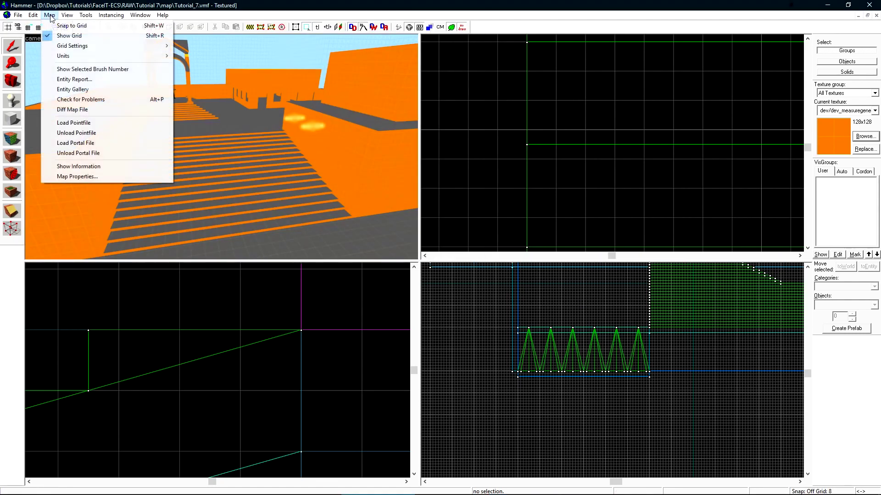
left_click(108, 144)
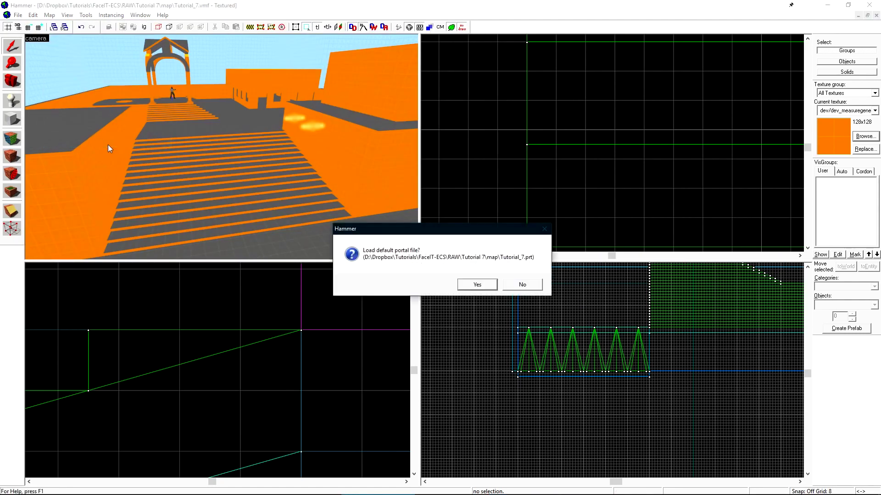
left_click(496, 285)
key("z")
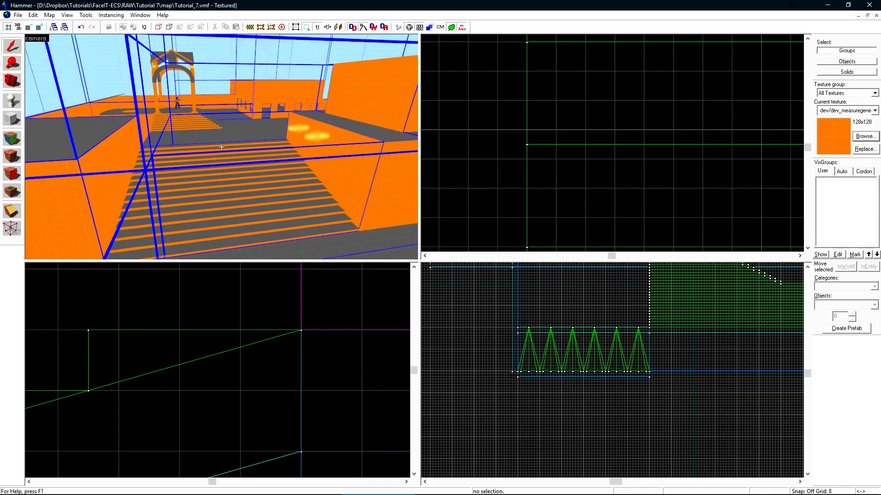
key("s")
key("z")
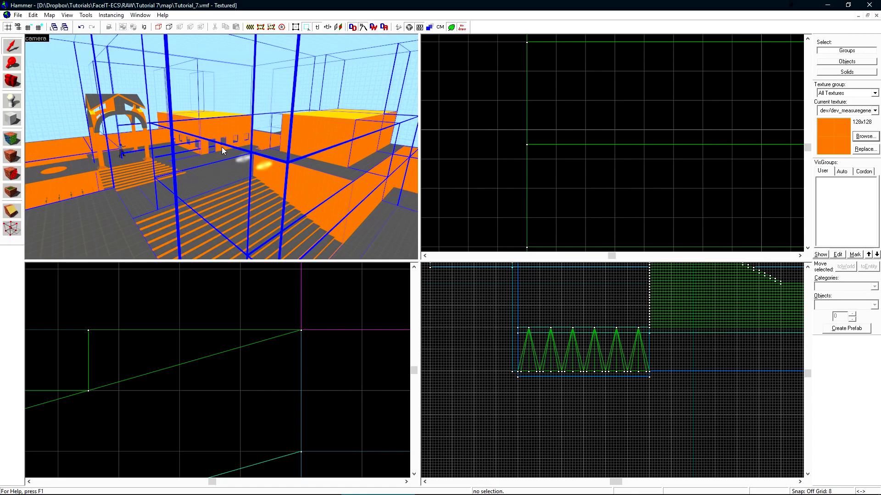
left_click(49, 15)
left_click(103, 149)
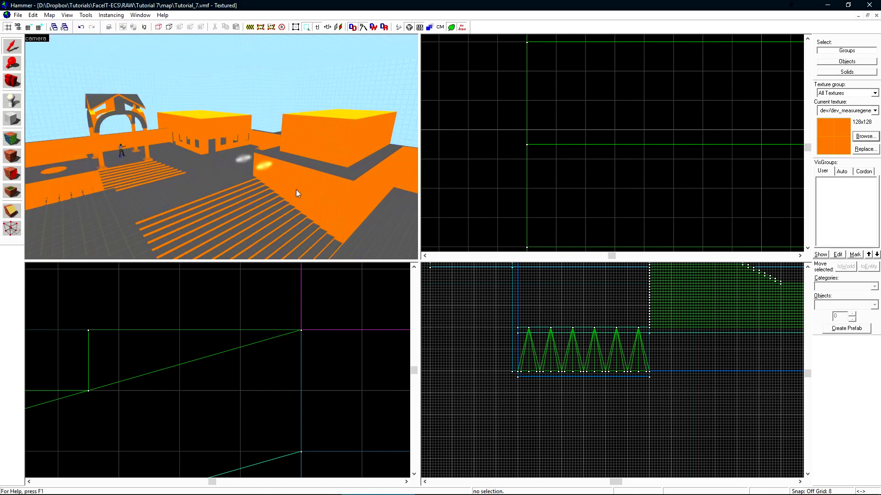
- Delete the nodraw ramp underneath the lower stairs to open the map to the void
key("z")
key("w")
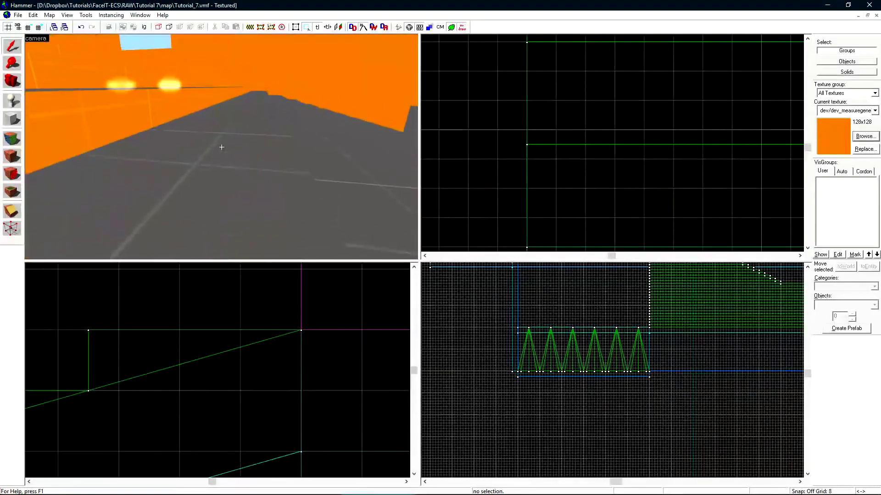
key("s")
key("z")
left_click(221, 153)
key("z")
key("s")
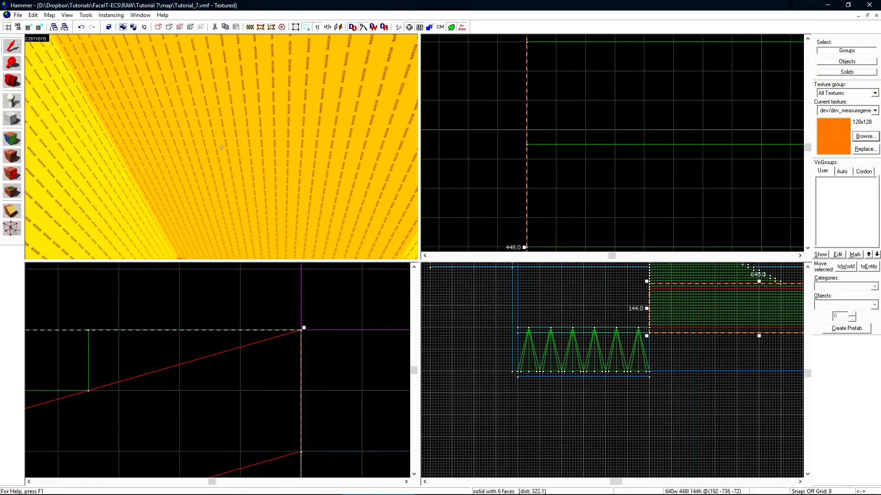
key("Delete")
key("s")
key("z")
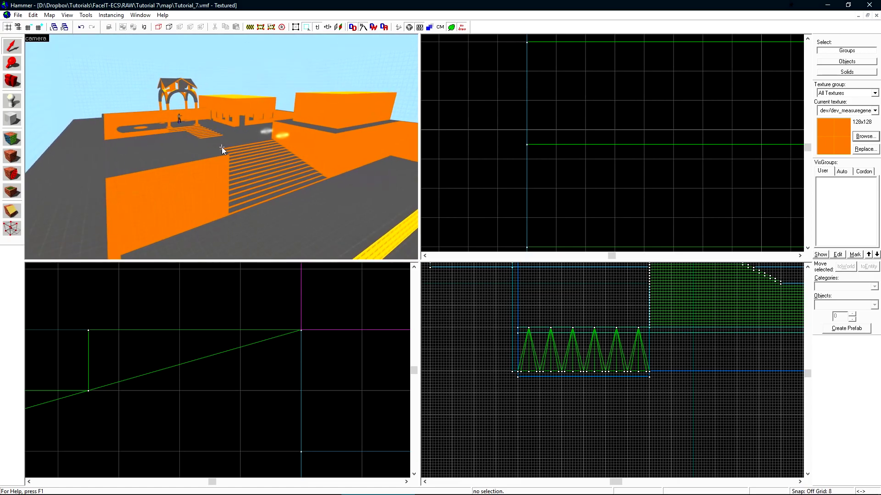
- Compile the map without the ramp using BSP and VIS, and close the crashed vvis.exe and the compile window
key("F9")
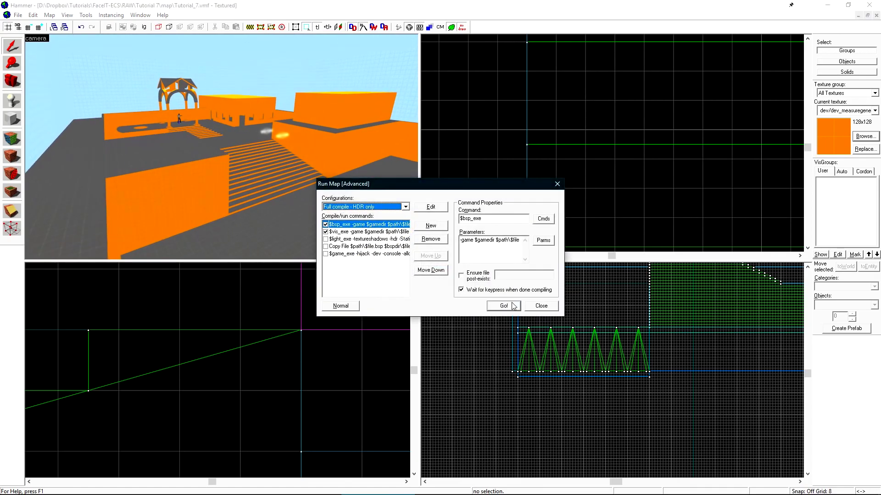
left_click(504, 306)
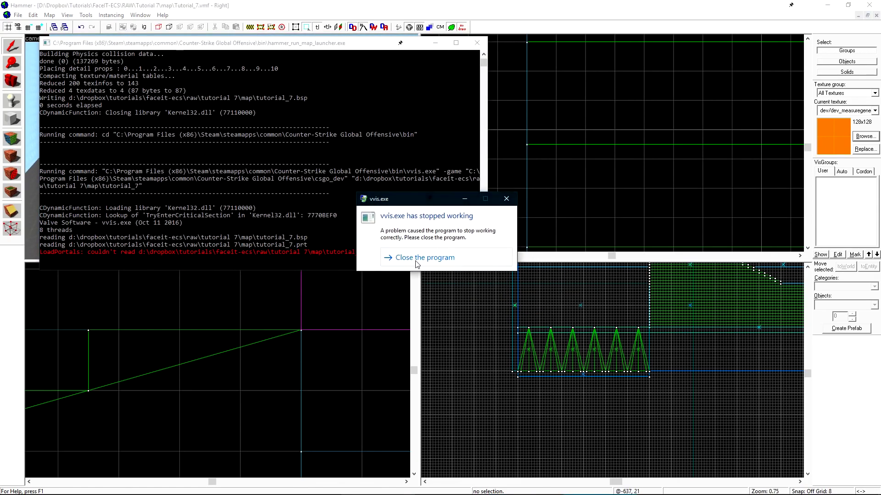
left_click(438, 258)
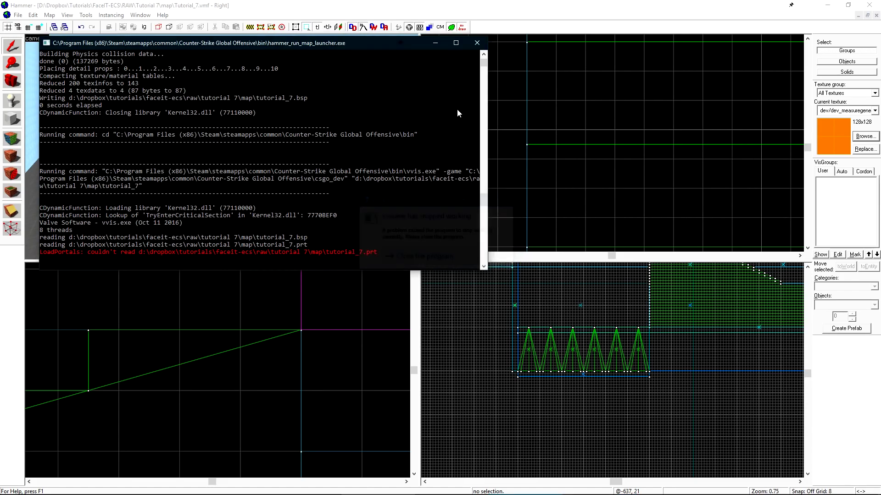
left_click(477, 43)
- Load the default pointfile and follow its red line to the leak at the stairs
left_click(49, 15)
left_click(73, 123)
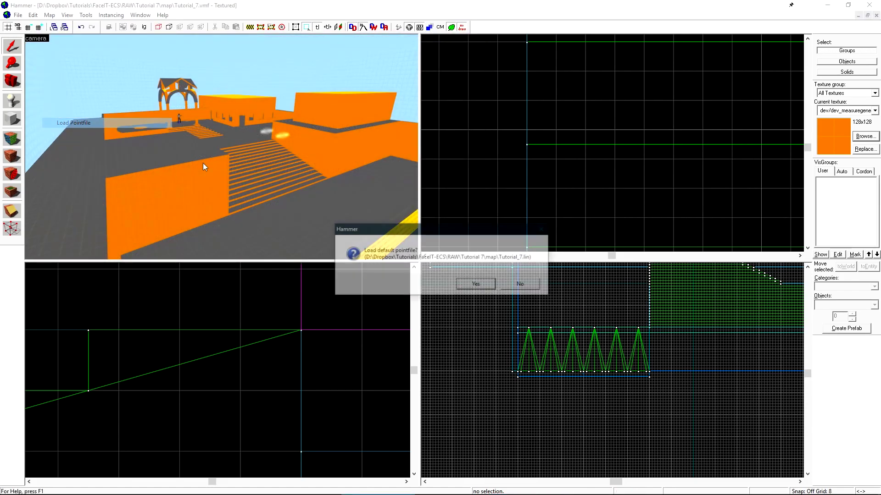
left_click(494, 287)
key("z")
key("w")
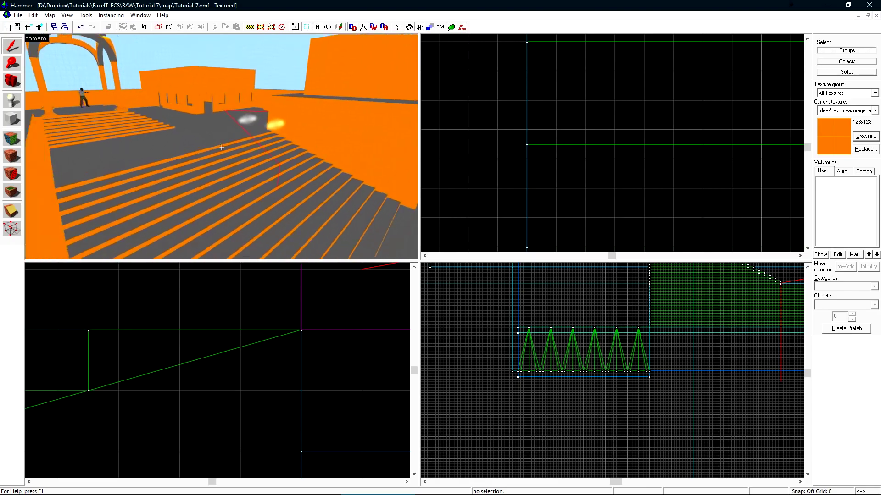
key("z")
key("z")
key("w")
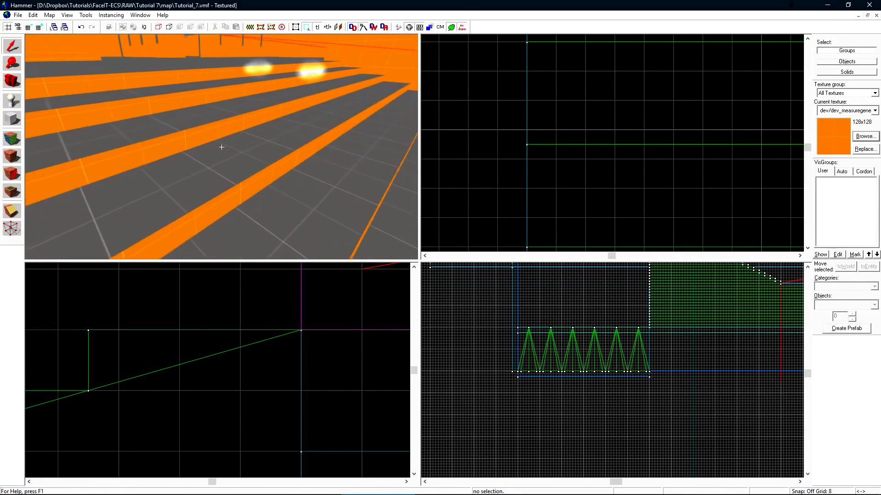
key("z")
- Restore the nodraw ramp under the stairs, recompile the map with BSP and VIS, and close the crashed vvis.exe
left_click(268, 163)
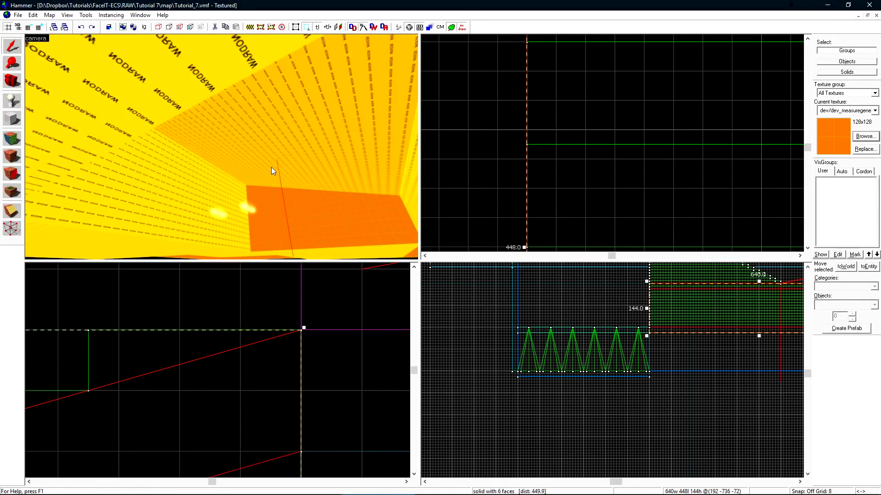
key("d")
key("w")
key("a")
scroll(342, 158, "up", 5)
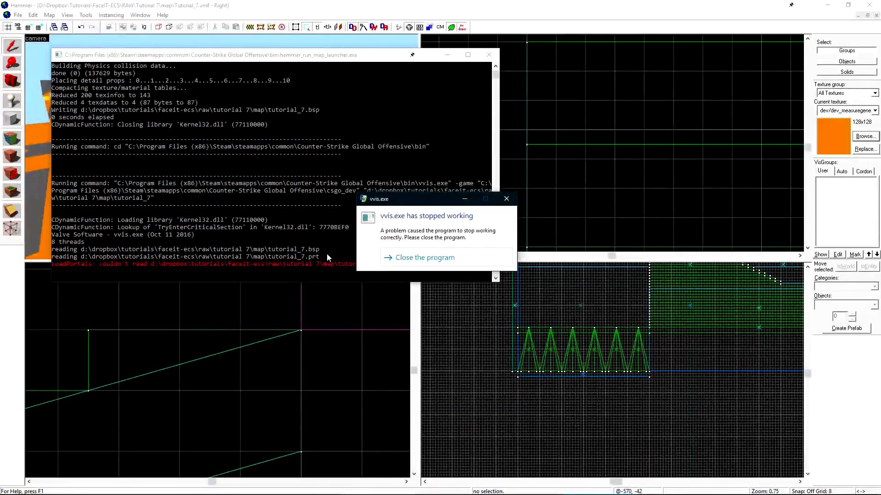
left_click(409, 257)
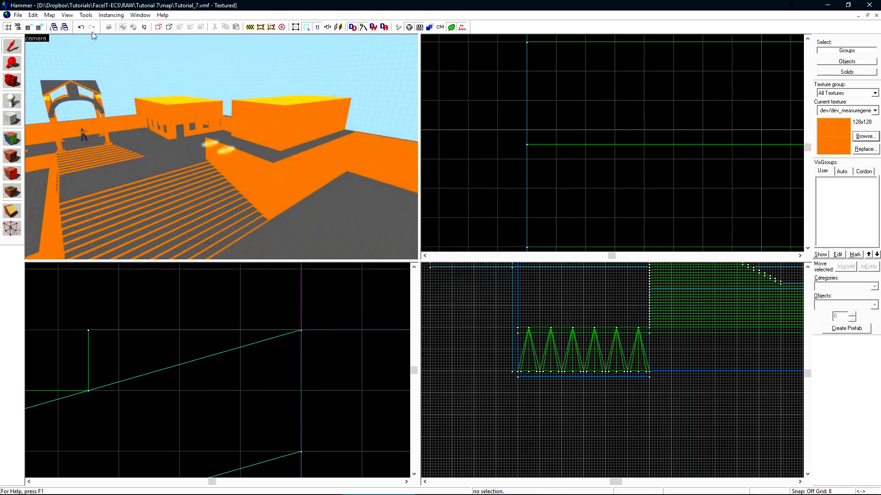
- Load the default pointfile again and follow its red line to the leak at the floor beside the lower stairs
left_click(49, 15)
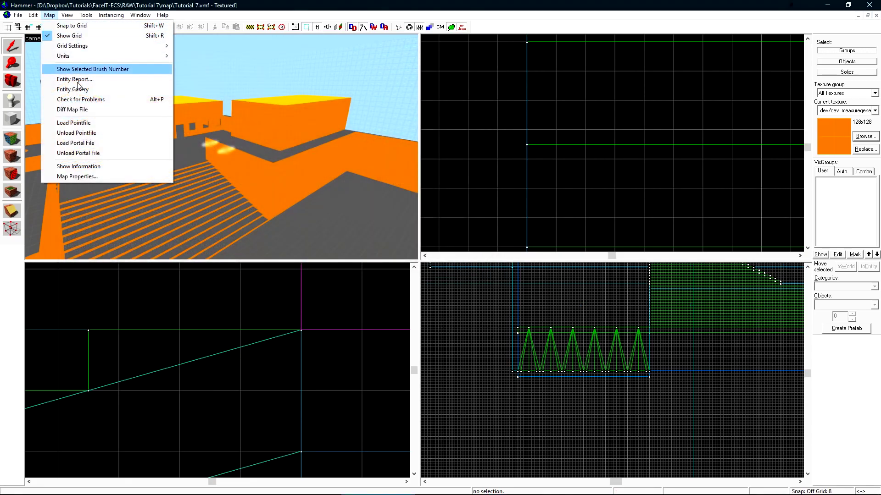
left_click(92, 122)
left_click(480, 284)
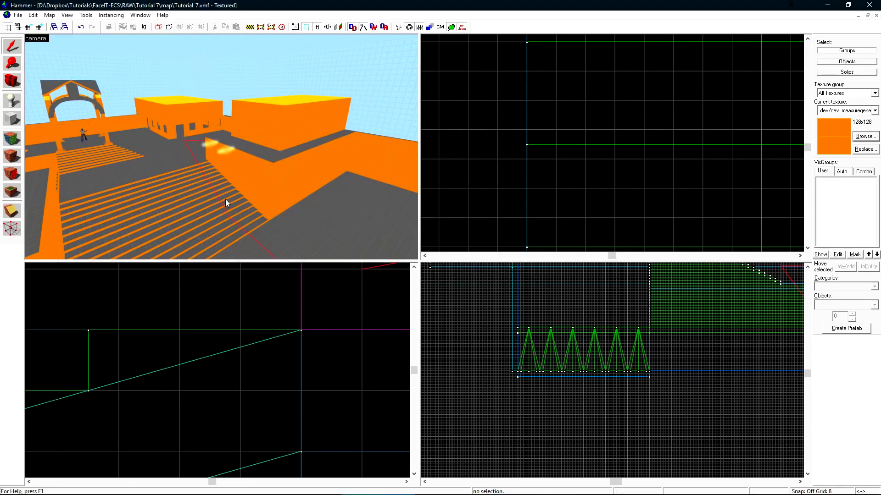
key("z")
key("z")
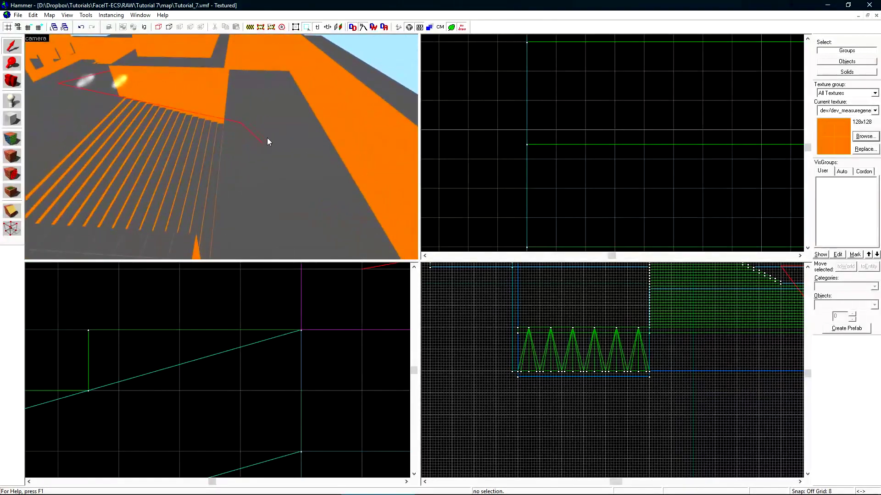
key("z")
key("w")
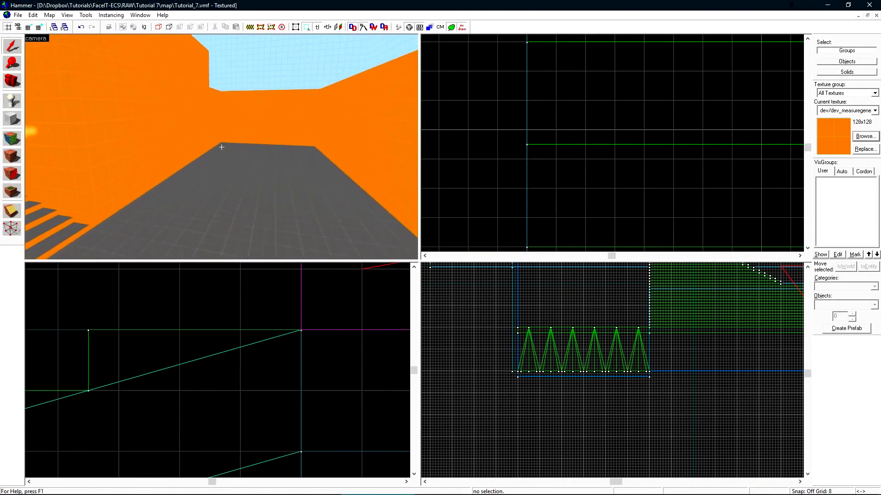
key("z")
key("a")
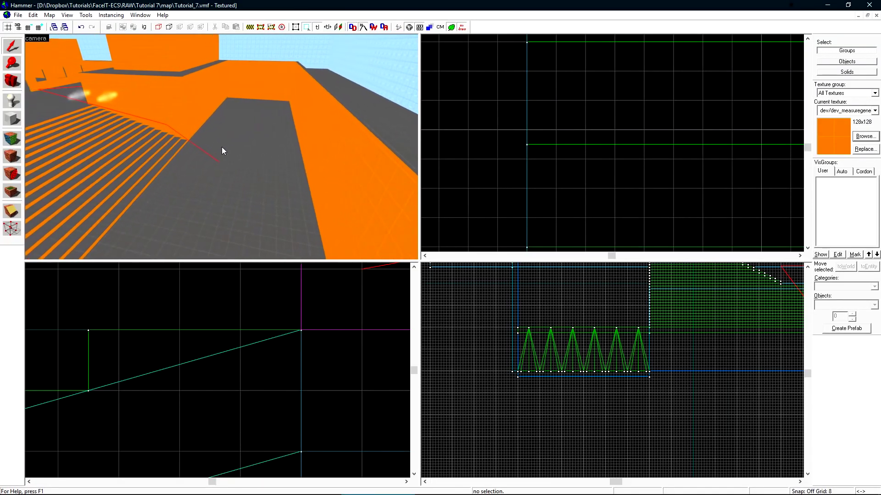
- Check the class of the func_detail floor brush beside the stairs, move the brush to world, and deselect it
left_click(205, 162)
key("ctrl+t")
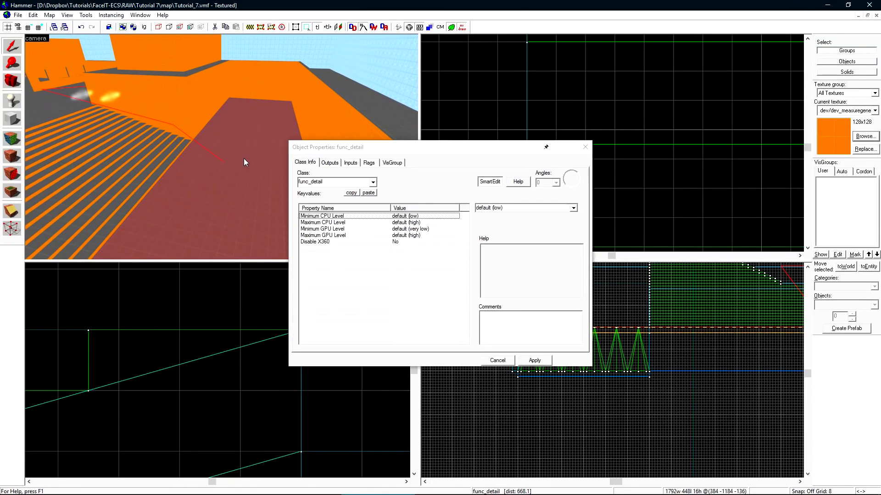
mouse_move(331, 152)
left_mouse_down()
mouse_move(318, 154)
mouse_move(359, 156)
left_mouse_up()
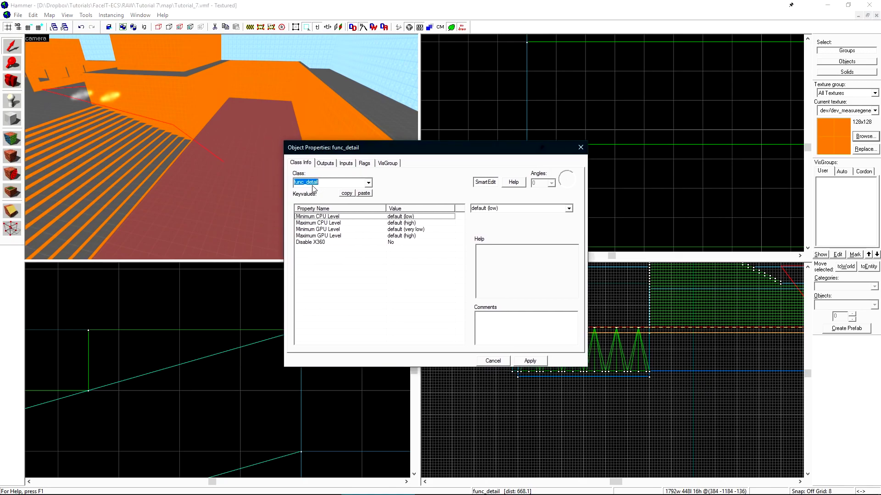
left_click(274, 139)
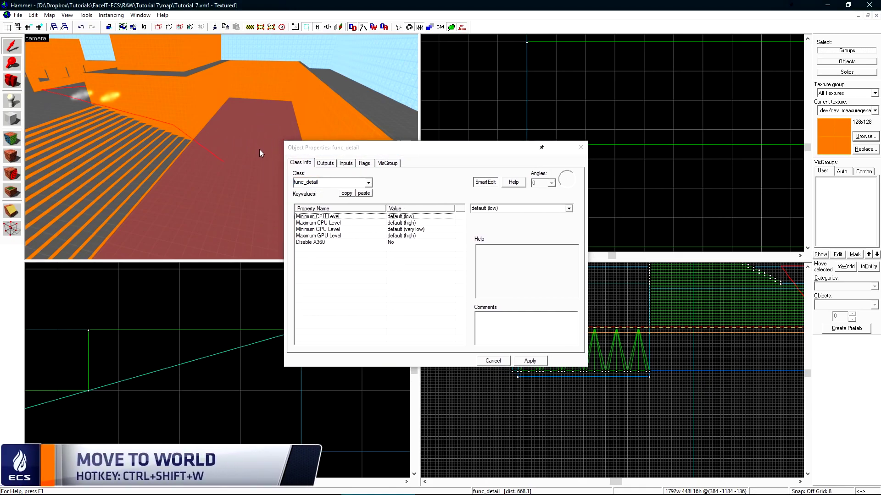
key("ctrl+shift+w")
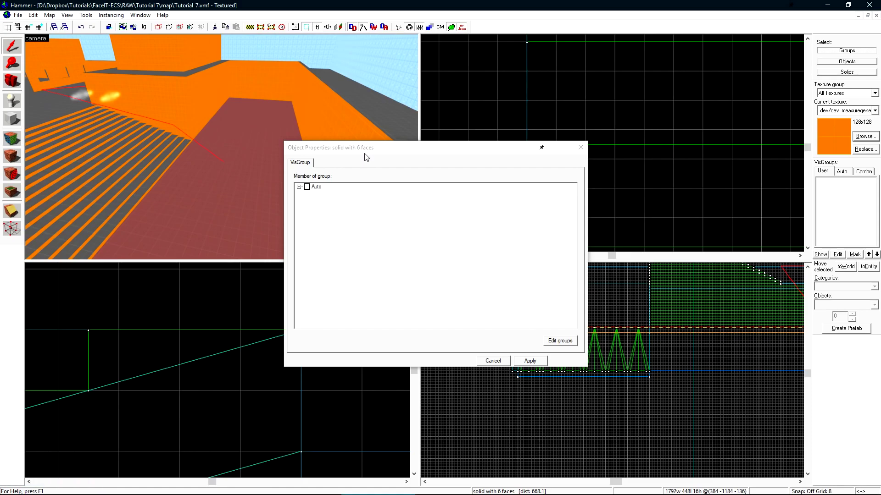
left_click(580, 147)
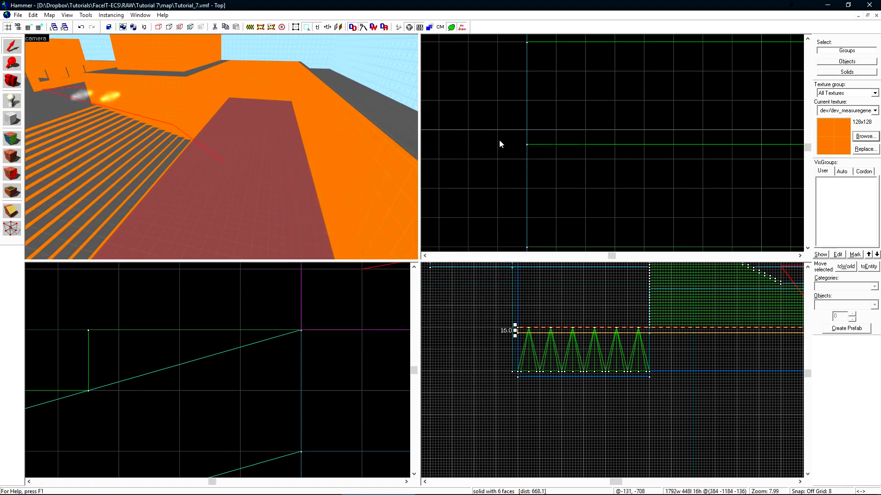
key("Escape")
- Display the Auto VisGroups and make the Filter Control tall enough to list every group, keeping it docked
key("z")
key("w")
key("z")
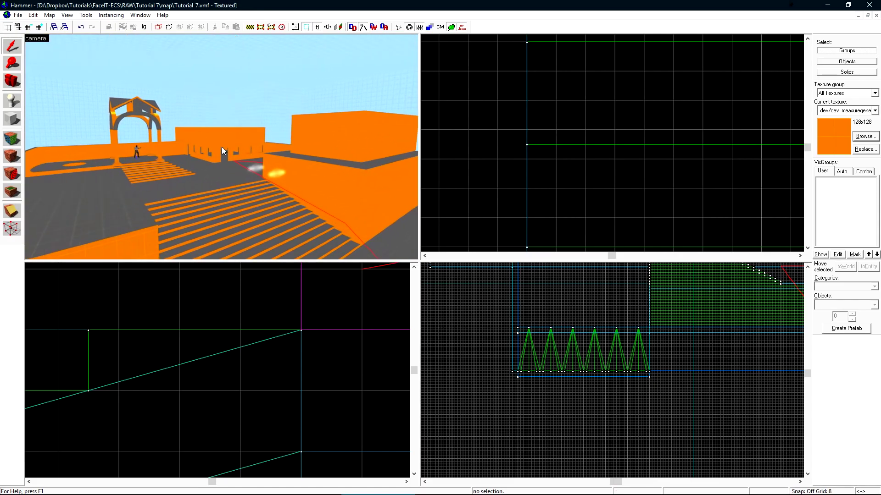
left_click(842, 172)
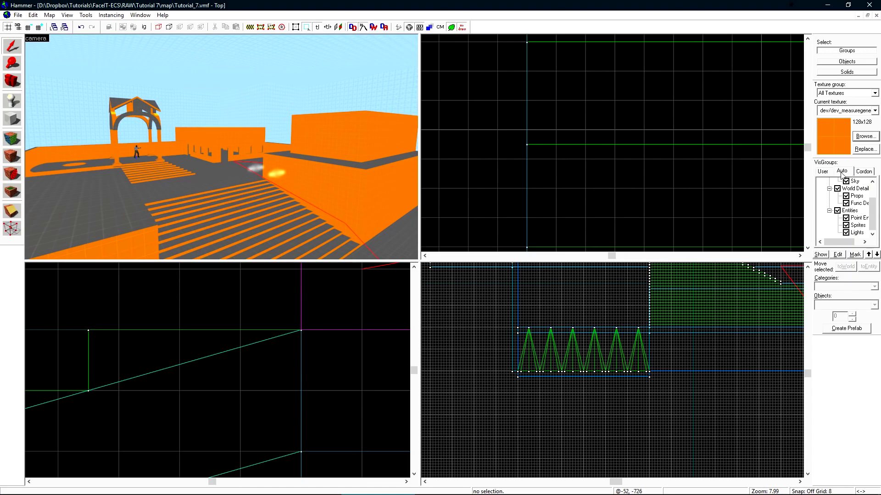
left_click_drag(852, 167, 819, 148)
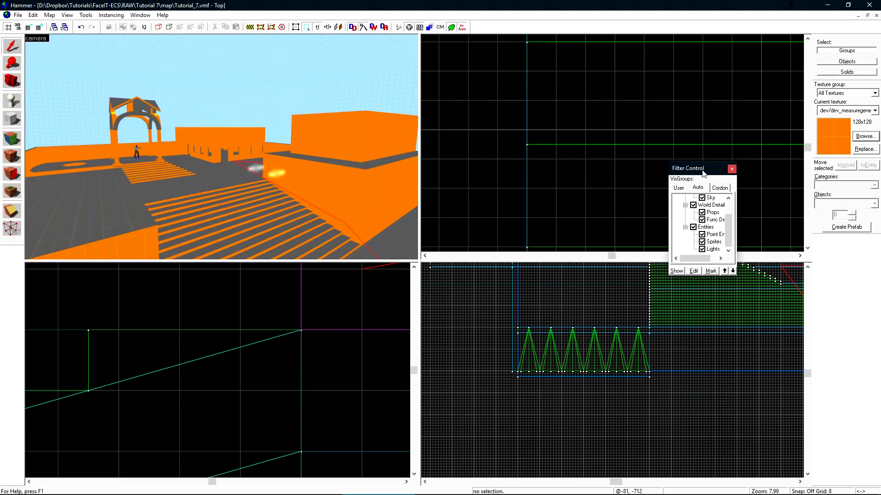
left_click_drag(702, 171, 687, 171)
left_click_drag(704, 279, 686, 460)
left_click_drag(705, 176, 832, 170)
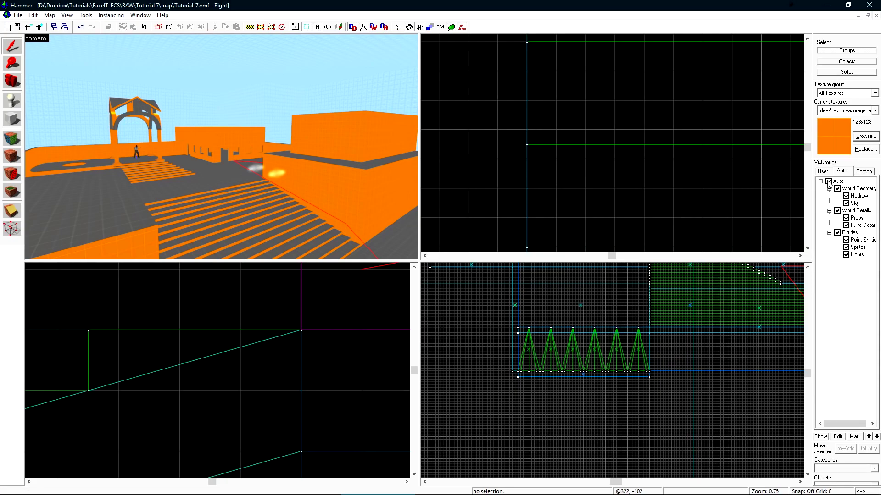
- Hide all Auto VisGroups except World Geometry and inspect the map's world brushes around the stairs ramp
left_click(828, 181)
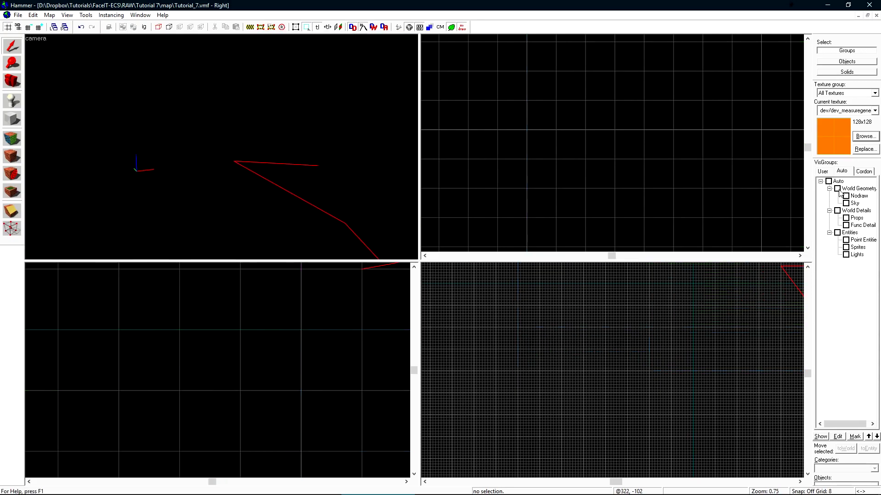
left_click(837, 189)
key("z")
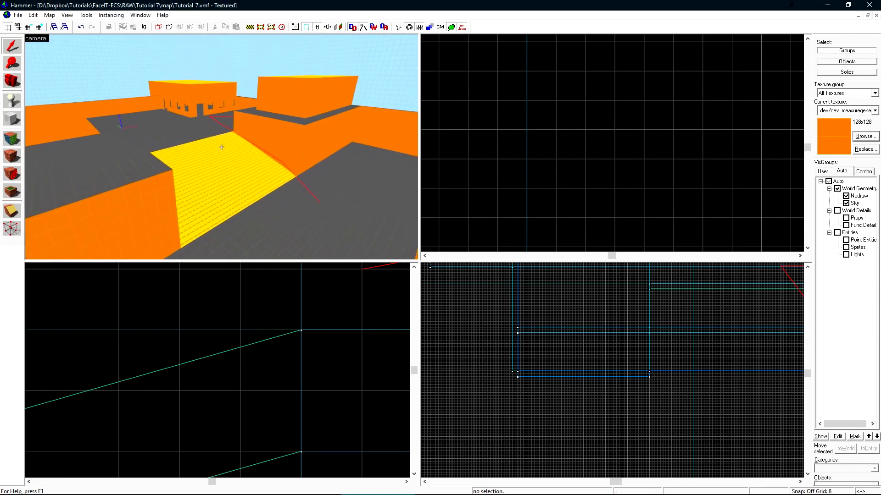
key("z")
- Unload the pointfile and bring the whole map layout into the top view
left_click(49, 15)
left_click(70, 132)
scroll(636, 196, "down", 12)
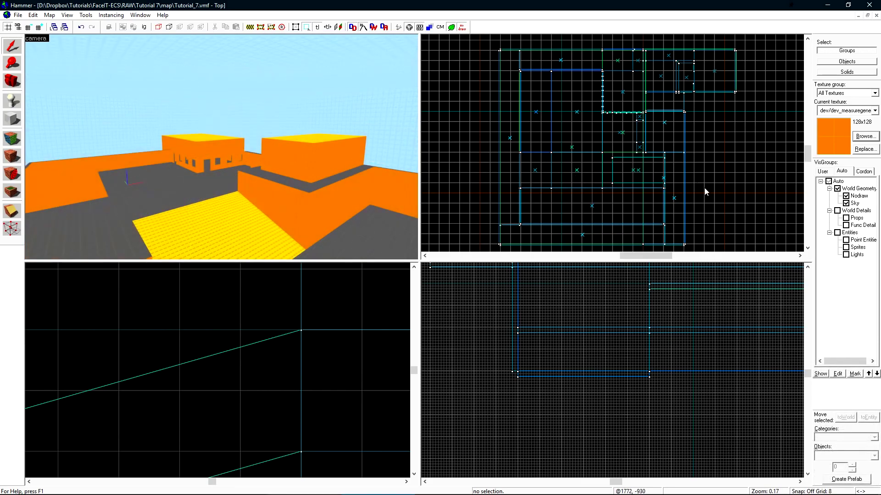
- Turn all Auto VisGroups back on, including World Geometry, World Details and Entities
left_click(837, 189)
left_click(829, 181)
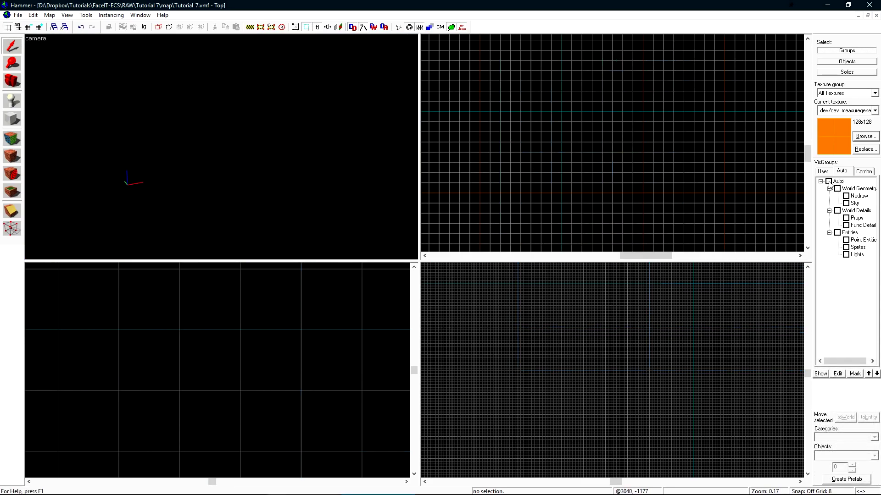
left_click(828, 181)
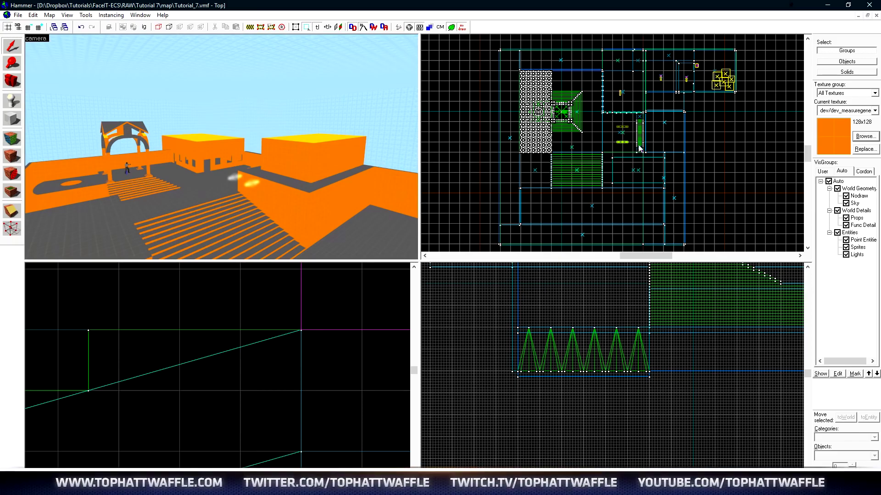